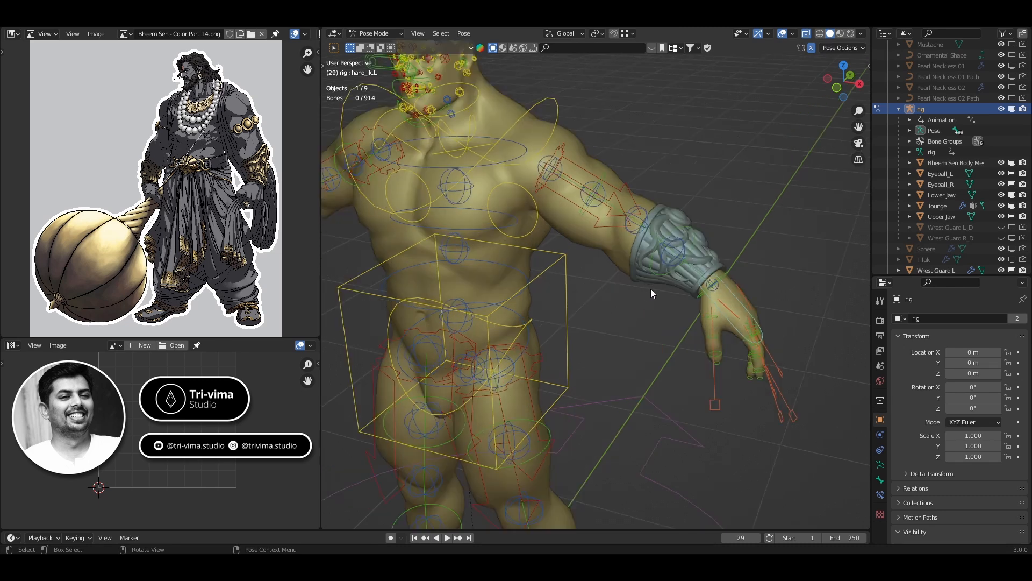
# - Try rotating the left hand control bone in Pose Mode to test the wrist guard's deformation, and undo the rotation
pyautogui.click(695, 212)
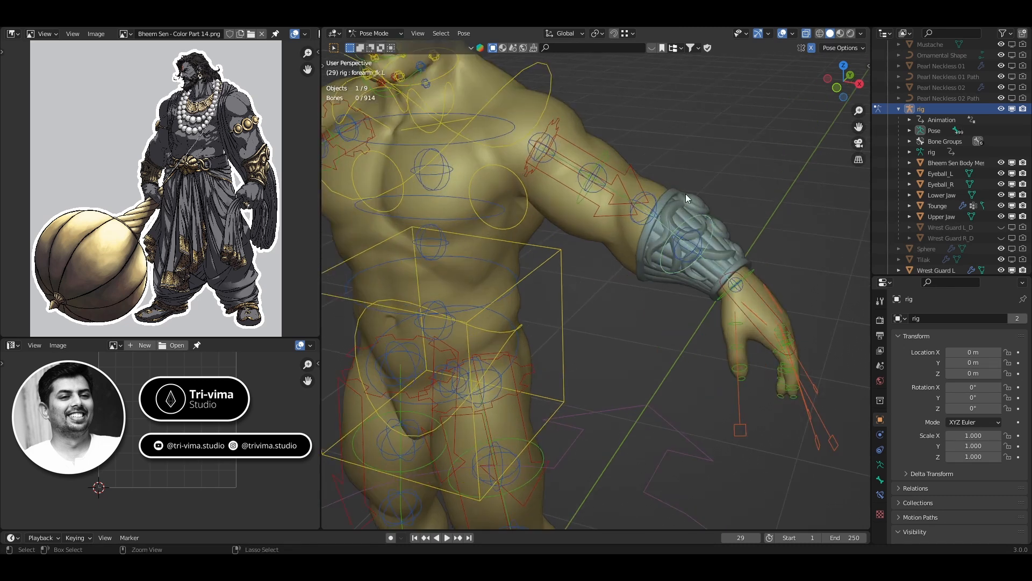
pyautogui.hotkey('ctrl', 'Tab')
pyautogui.click(686, 204)
pyautogui.click(753, 324)
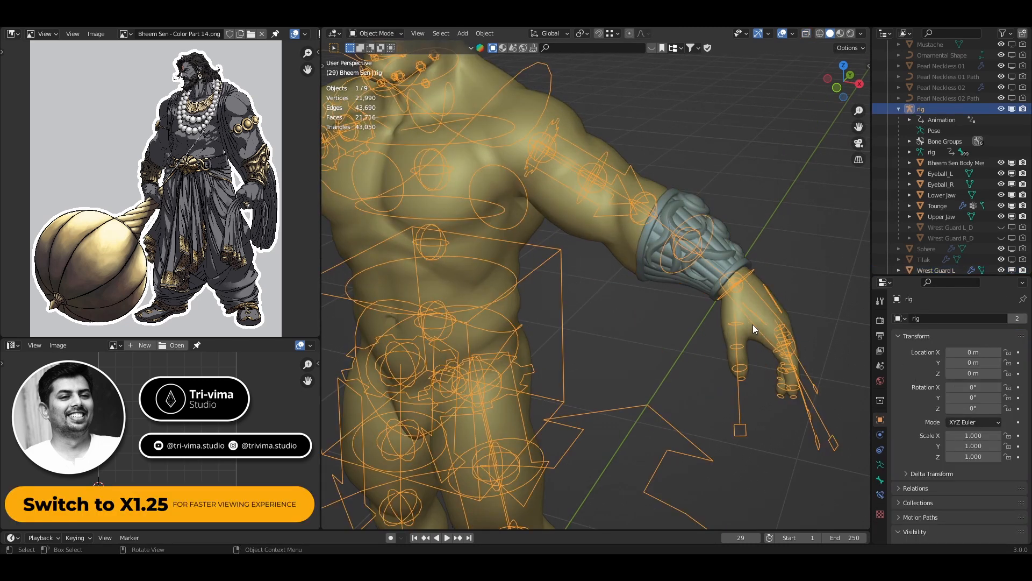
pyautogui.hotkey('ctrl', 'Tab')
pyautogui.click(753, 324)
pyautogui.press('r')
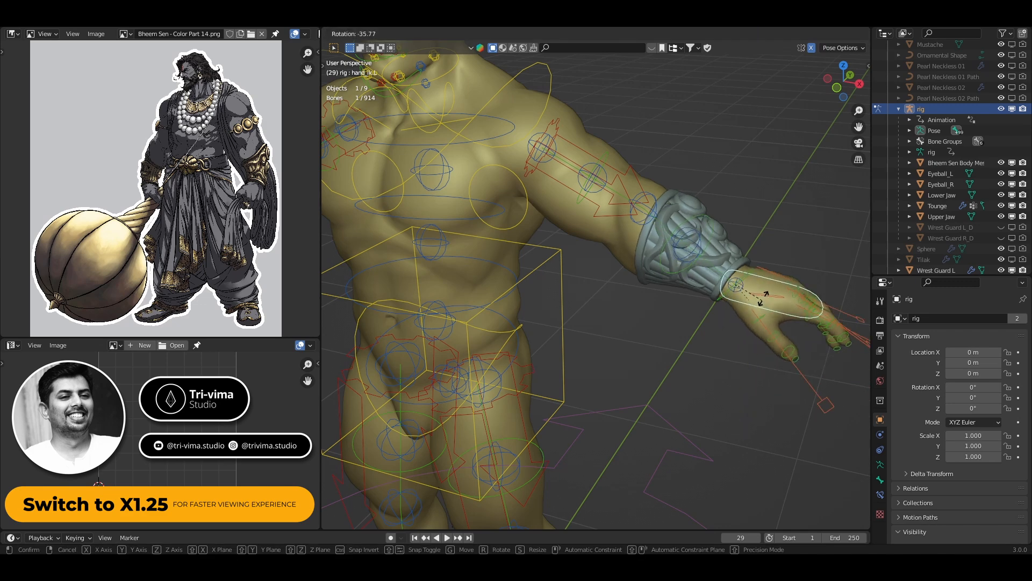
pyautogui.click(730, 320)
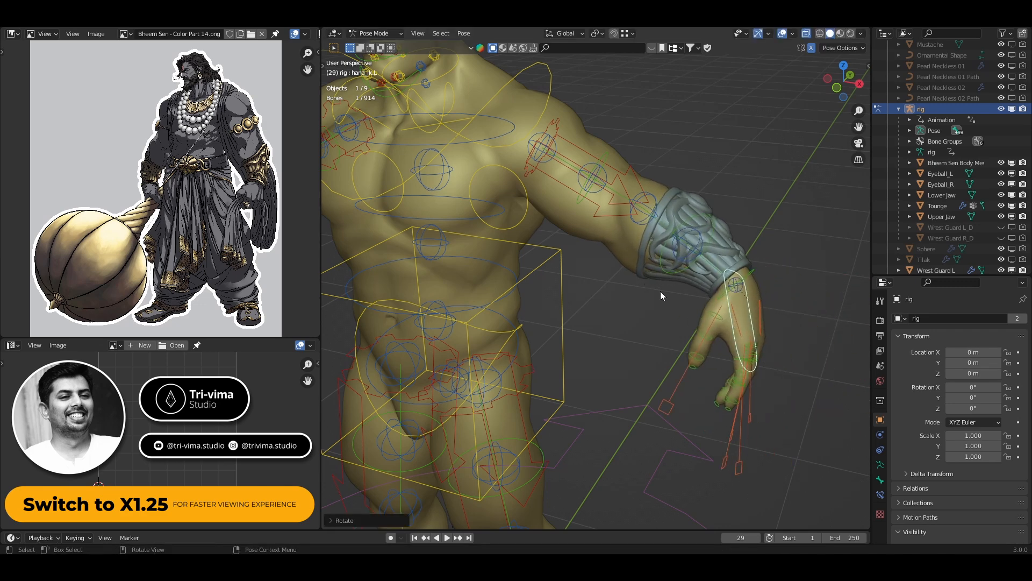
pyautogui.hotkey('ctrl', 'z')
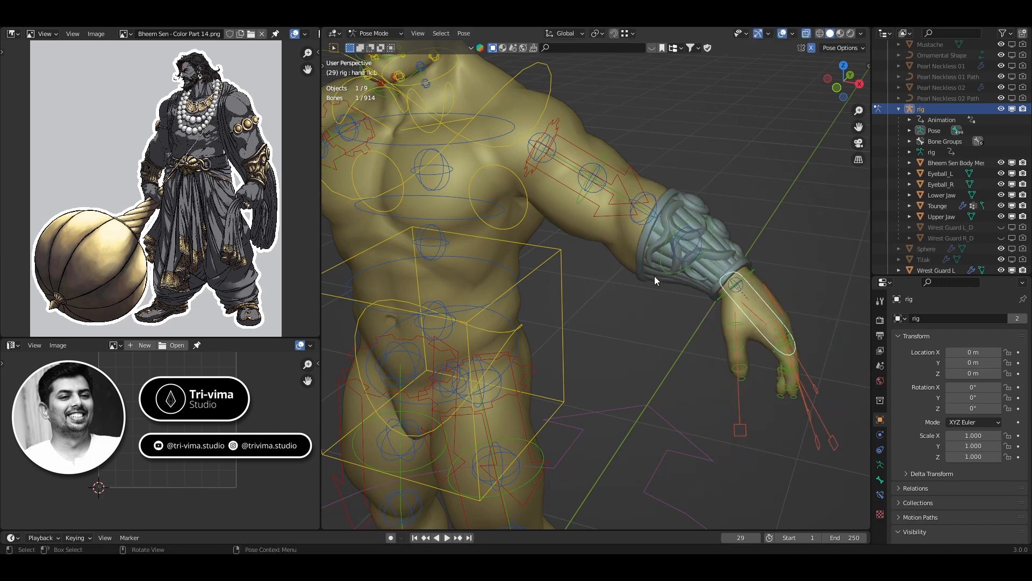
# - Return the rig to Object Mode and check the modifier on the left wrist guard
pyautogui.hotkey('ctrl', 'Tab')
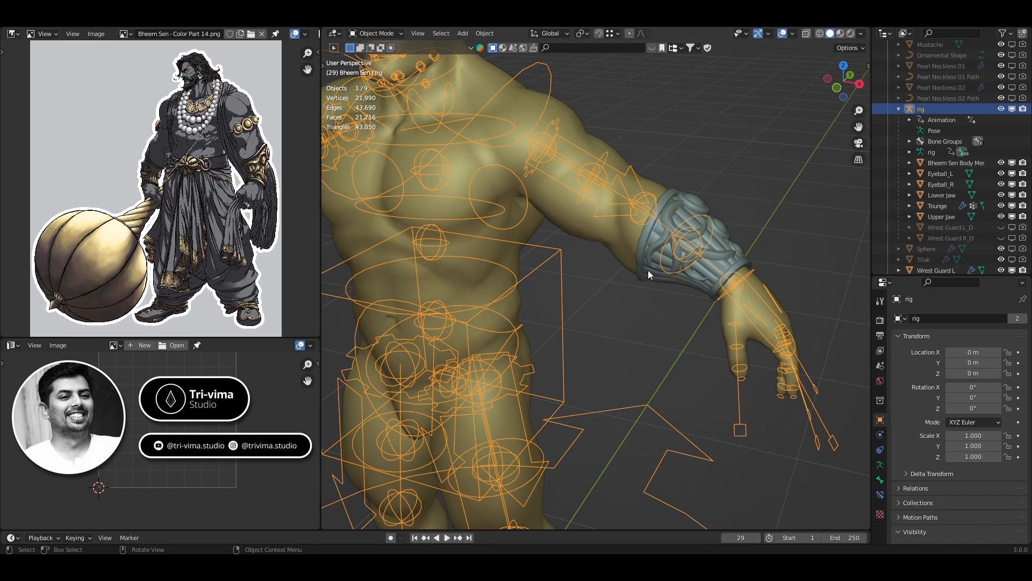
pyautogui.click(649, 272)
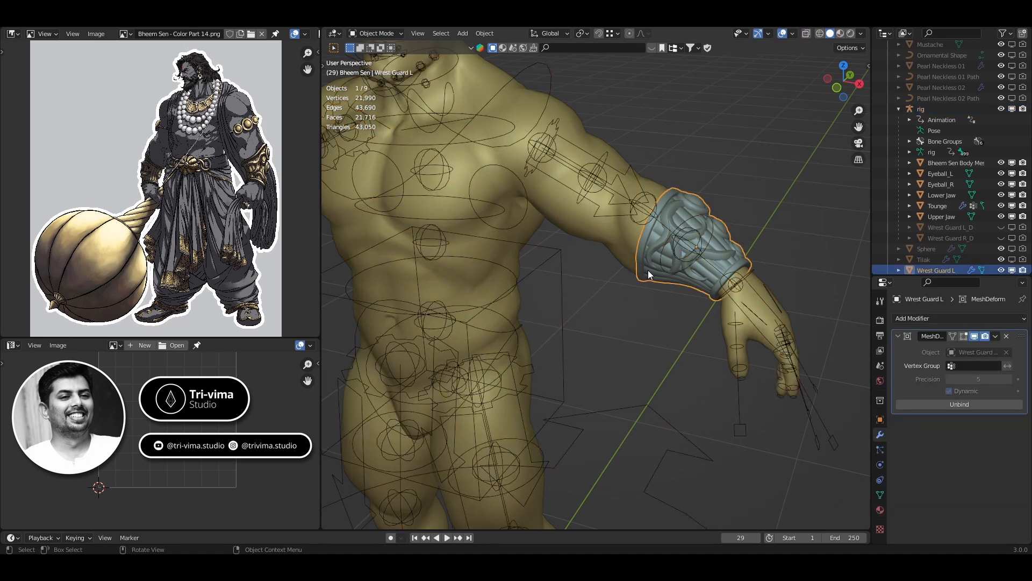
pyautogui.click(653, 362)
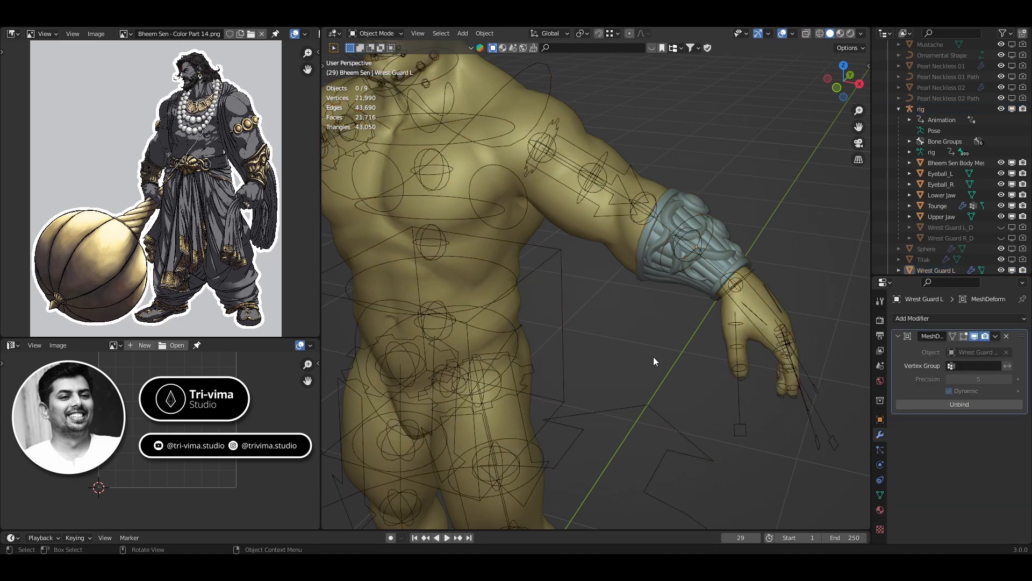
# - Enable Mojris L and Mojris R in both the viewport and renders
pyautogui.scroll(-3, 681, 314)
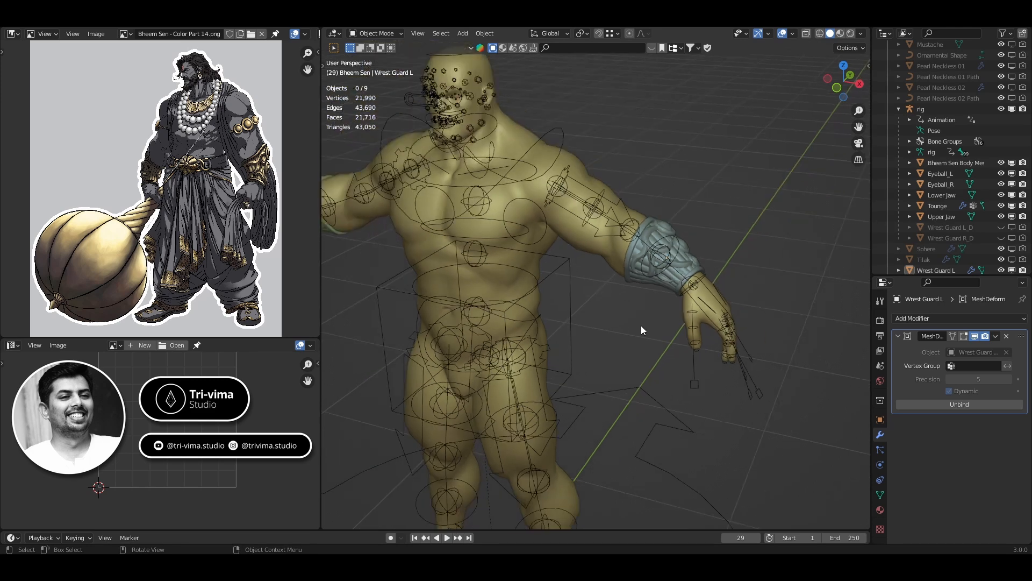
pyautogui.keyDown('shift'); pyautogui.moveTo(642, 329); pyautogui.dragTo(650, 282, button='middle'); pyautogui.keyUp('shift')
pyautogui.keyDown('shift'); pyautogui.moveTo(654, 357); pyautogui.dragTo(681, 286, button='middle'); pyautogui.keyUp('shift')
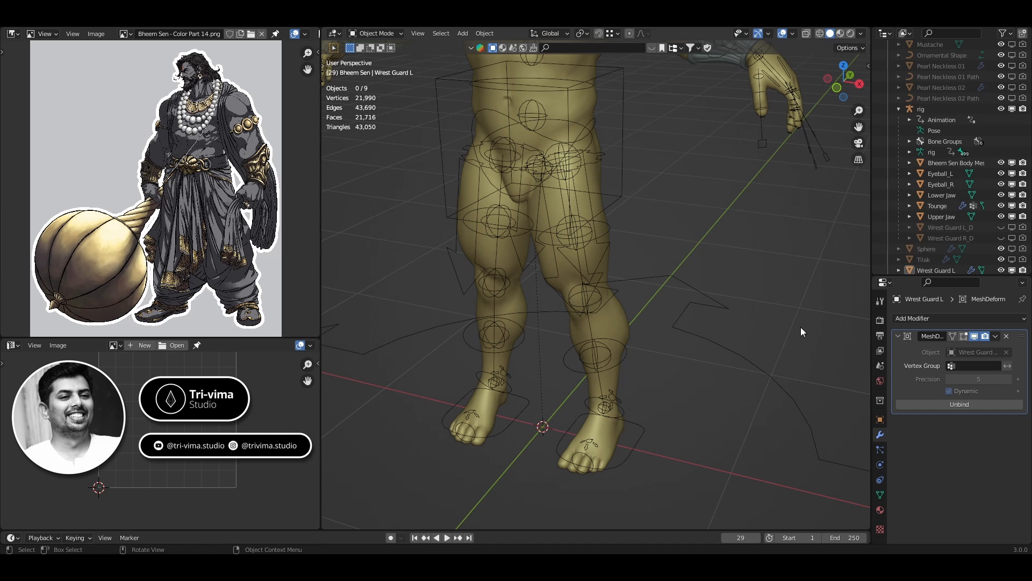
pyautogui.scroll(5, 944, 202)
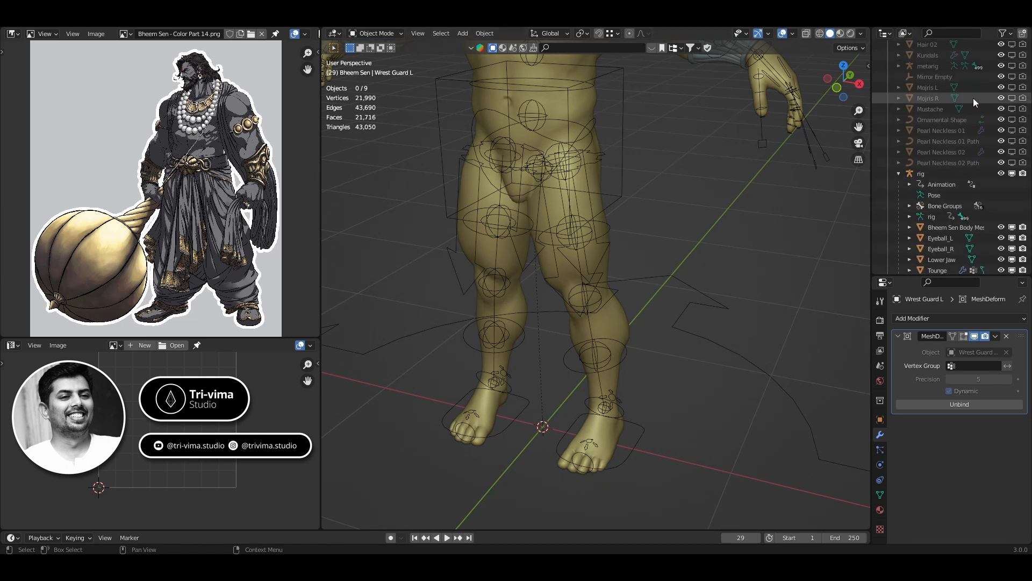
pyautogui.click(1011, 88)
pyautogui.click(1023, 87)
pyautogui.click(1012, 98)
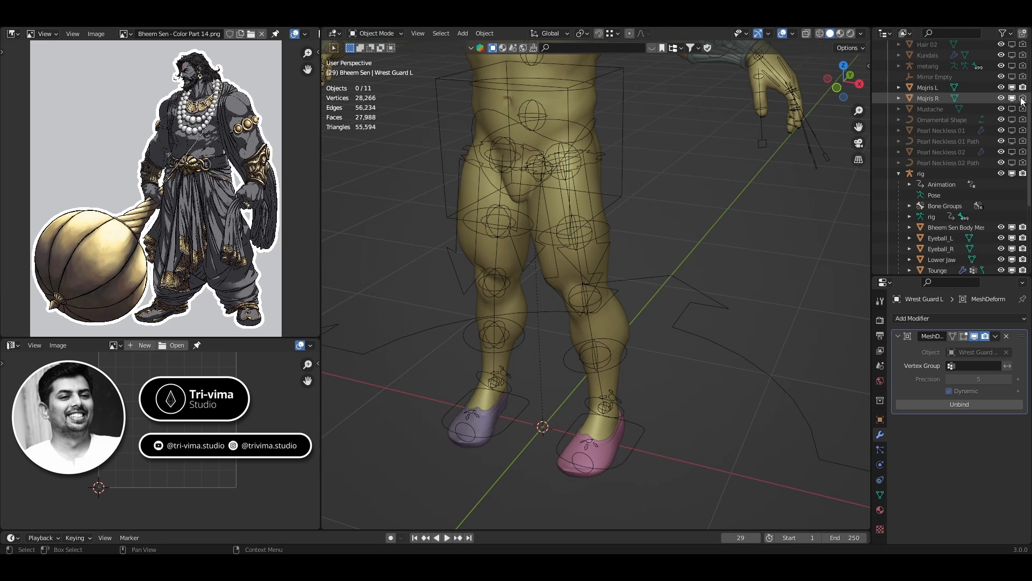
pyautogui.click(1022, 98)
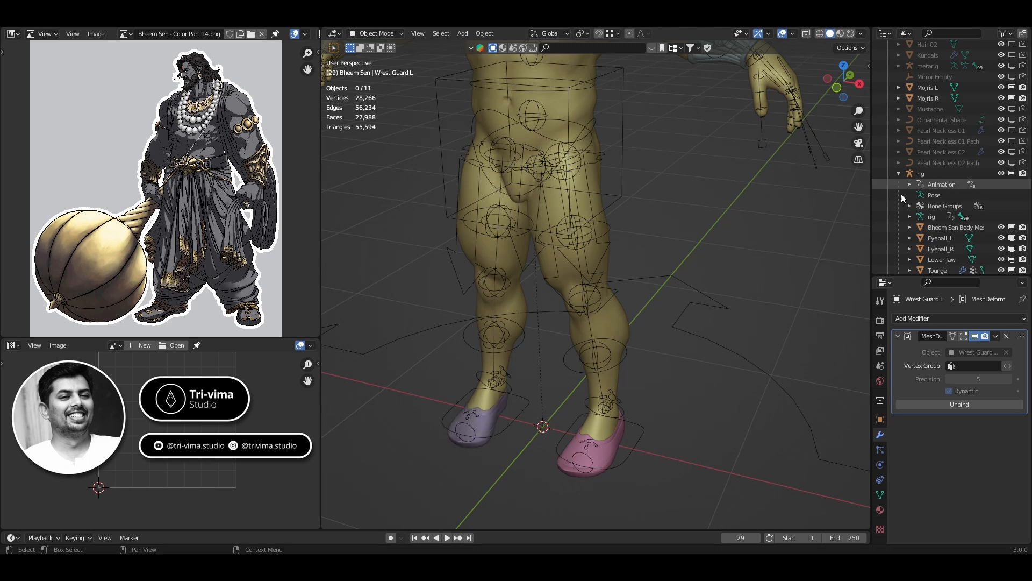
# - Select the right and left shoes in turn and examine how they fit the feet
pyautogui.click(601, 455)
pyautogui.click(480, 427)
pyautogui.moveTo(556, 470); pyautogui.dragTo(514, 452, button='middle')
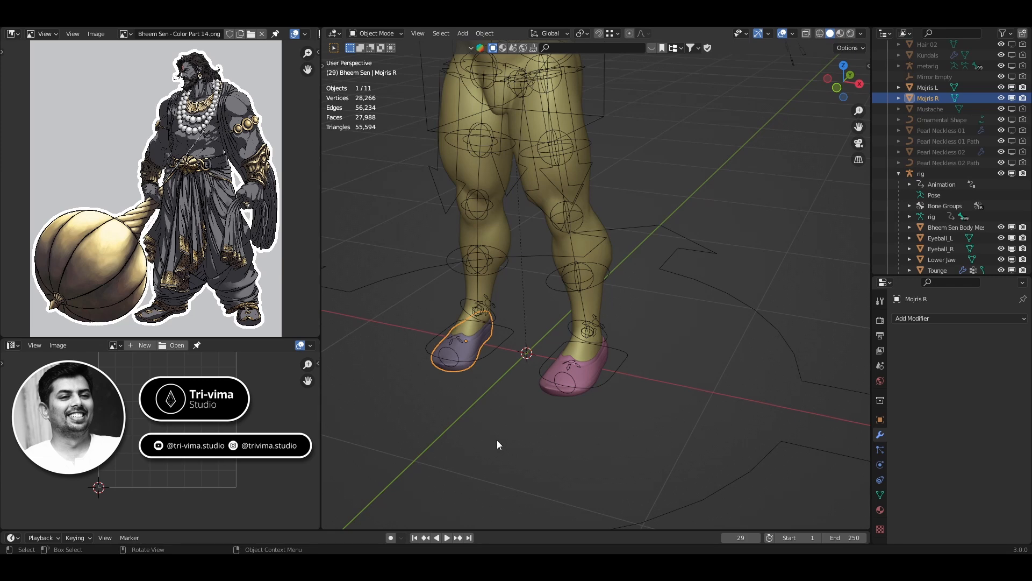
pyautogui.scroll(5, 550, 415)
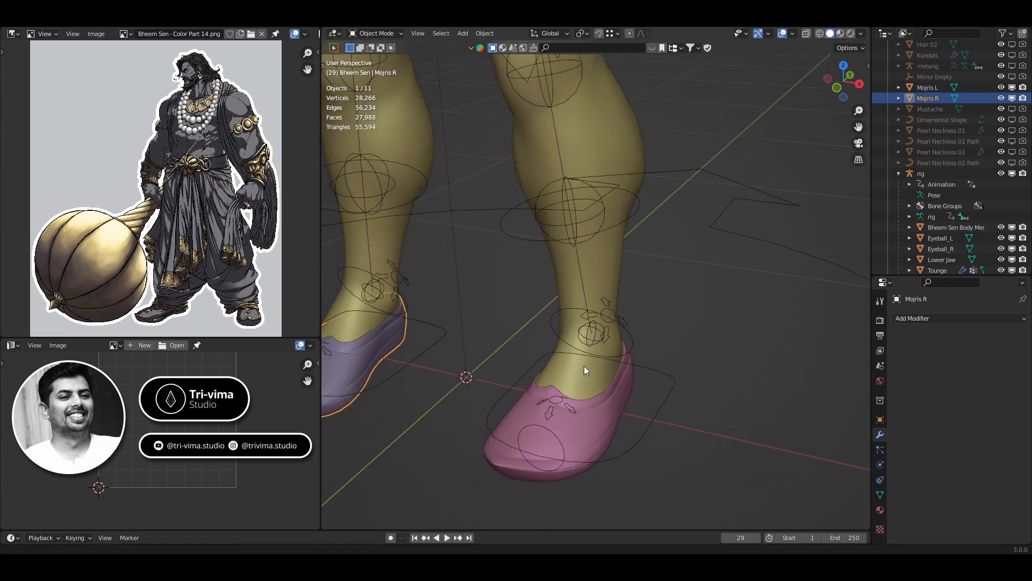
pyautogui.scroll(4, 599, 402)
pyautogui.keyDown('shift'); pyautogui.moveTo(593, 497); pyautogui.dragTo(656, 156, button='middle'); pyautogui.keyUp('shift')
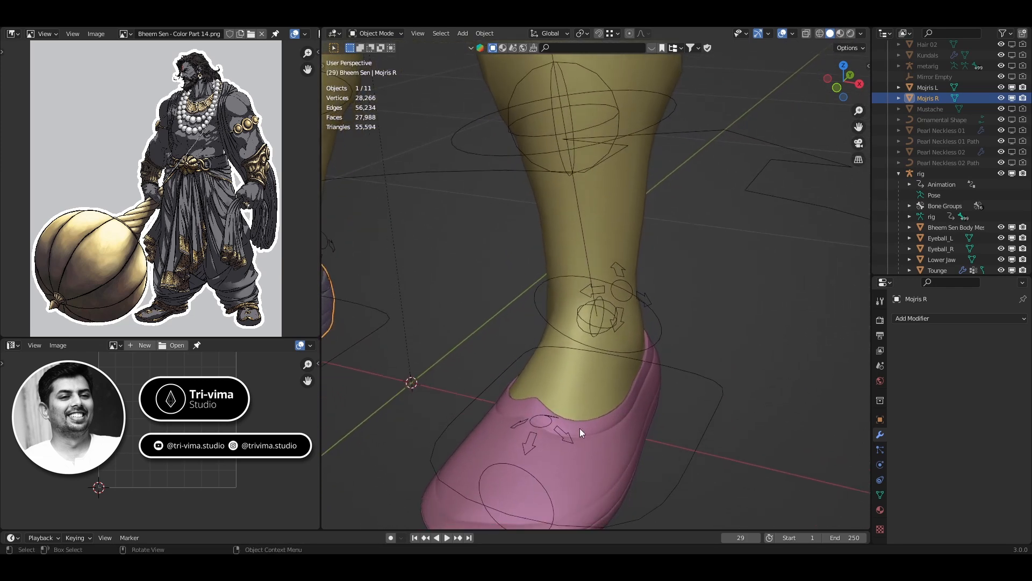
pyautogui.click(589, 447)
pyautogui.scroll(-2, 589, 448)
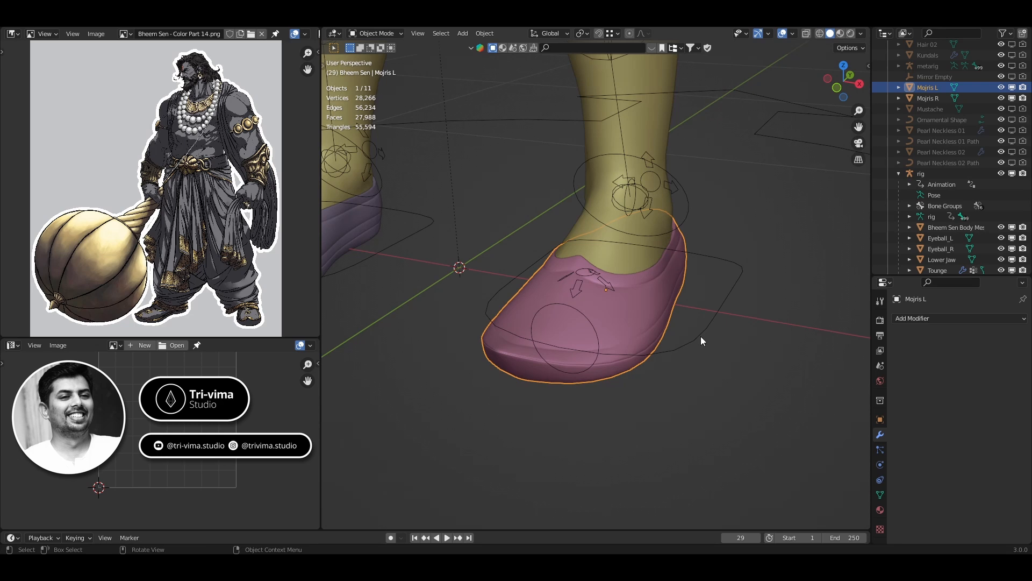
# - Examine the left shoe's mesh topology in Edit Mode, and return to Object Mode with that shoe selected
pyautogui.press('Tab')
pyautogui.moveTo(700, 343); pyautogui.dragTo(682, 361, button='middle')
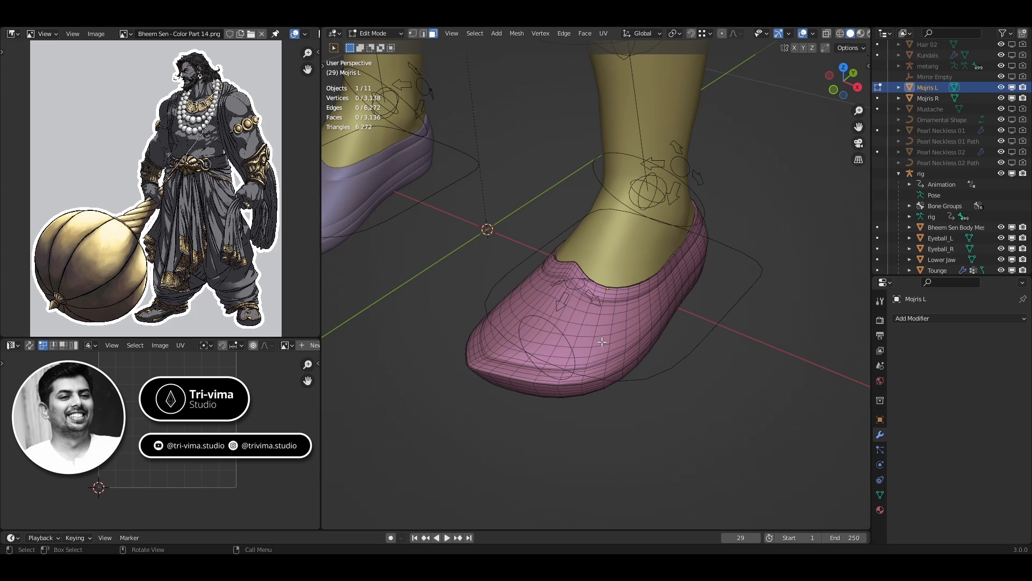
pyautogui.moveTo(620, 326); pyautogui.dragTo(634, 279, button='middle')
pyautogui.click(924, 97)
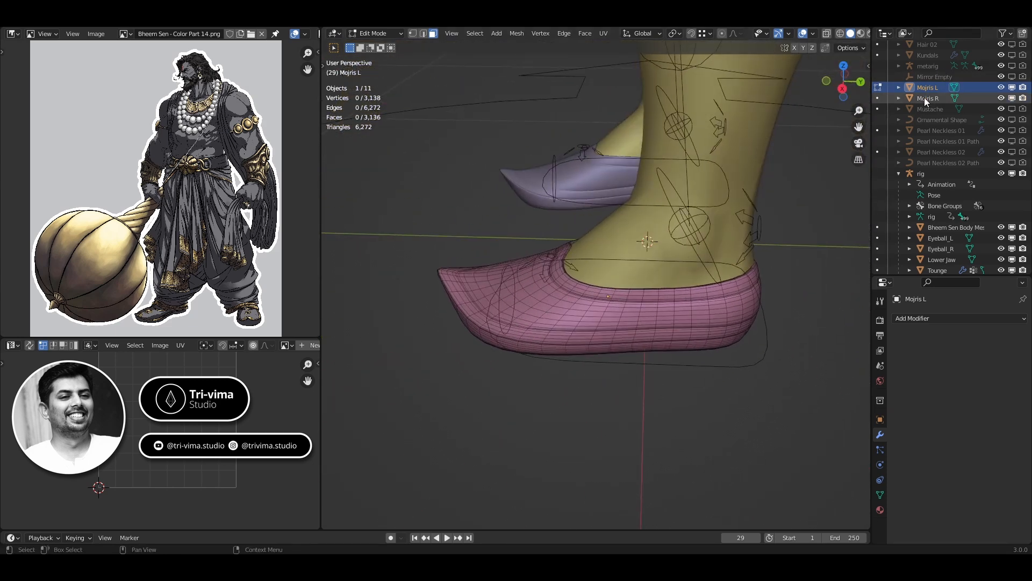
pyautogui.moveTo(535, 349); pyautogui.dragTo(630, 347, button='middle')
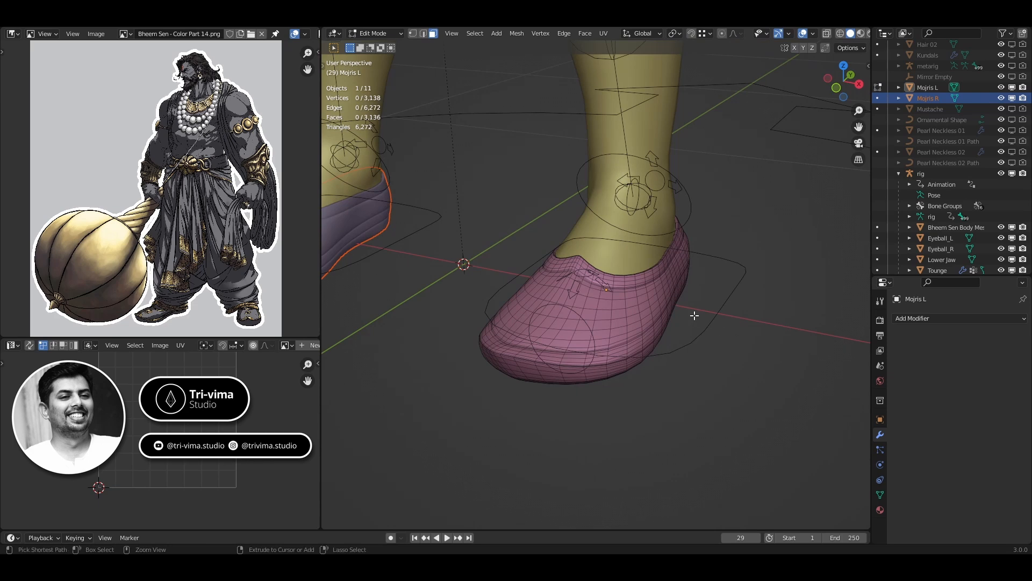
pyautogui.hotkey('ctrl', 'Tab')
pyautogui.click(608, 326)
pyautogui.click(644, 382)
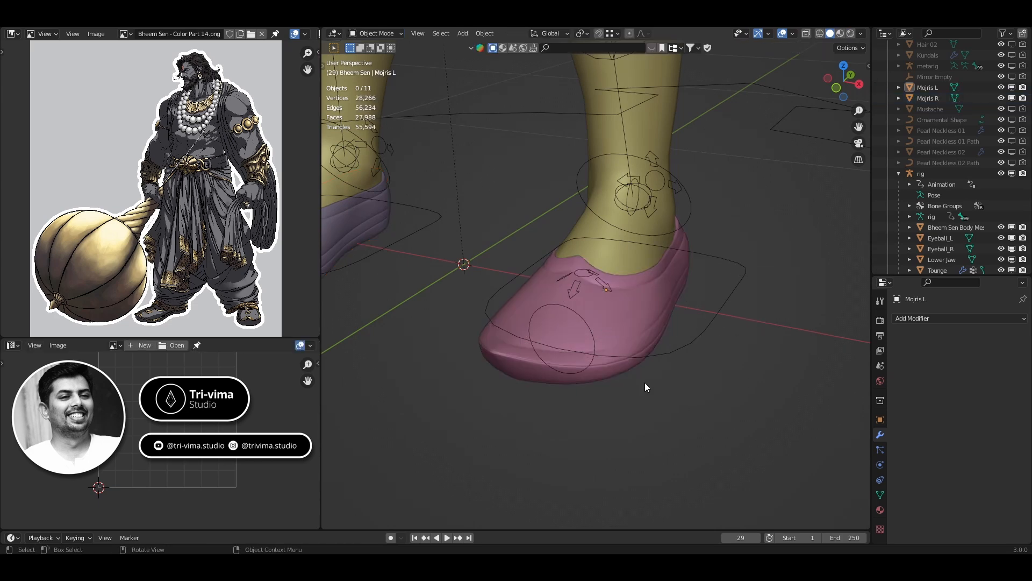
pyautogui.click(630, 334)
pyautogui.moveTo(630, 335); pyautogui.dragTo(625, 427, button='middle')
pyautogui.keyDown('shift'); pyautogui.moveTo(345, 314); pyautogui.dragTo(455, 341, button='middle'); pyautogui.keyUp('shift')
pyautogui.scroll(-2, 453, 340)
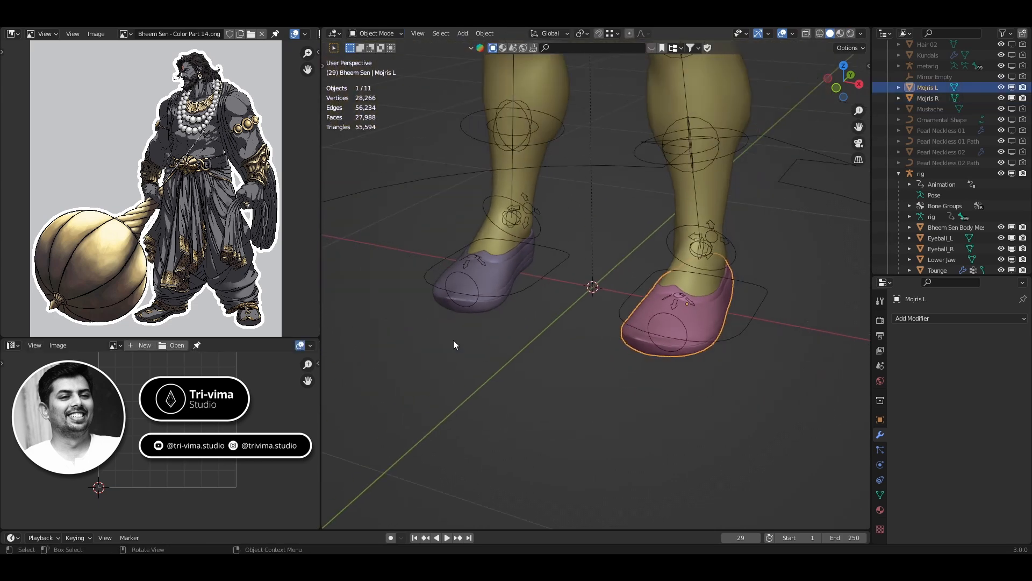
pyautogui.keyDown('shift'); pyautogui.moveTo(552, 285); pyautogui.dragTo(536, 354, button='middle'); pyautogui.keyUp('shift')
pyautogui.scroll(-3, 532, 366)
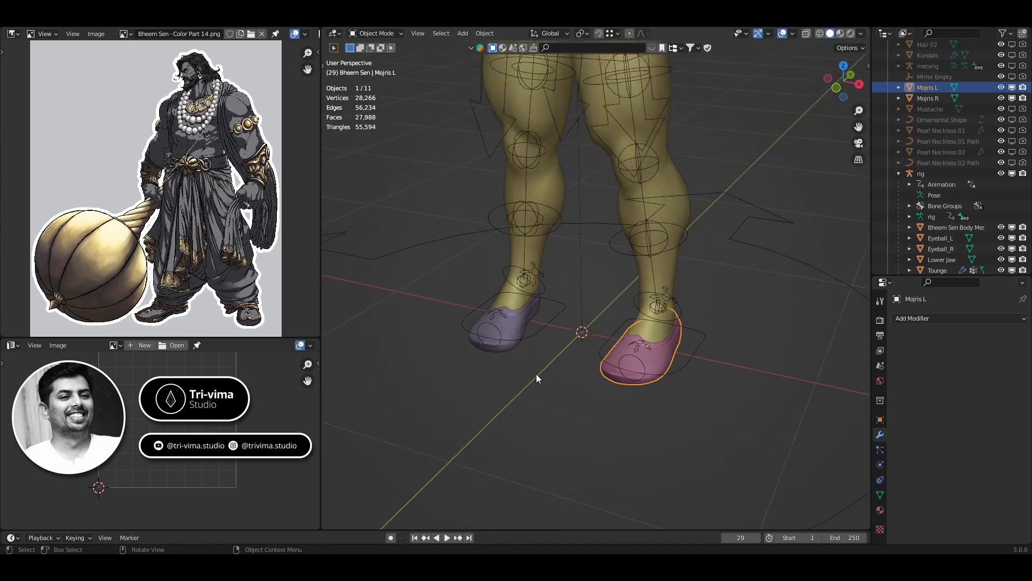
# - Collapse the rig's hierarchy, enable the Sphere object in the viewport and renders, and select it on the torso
pyautogui.keyDown('shift'); pyautogui.moveTo(730, 157); pyautogui.dragTo(697, 332, button='middle'); pyautogui.keyUp('shift')
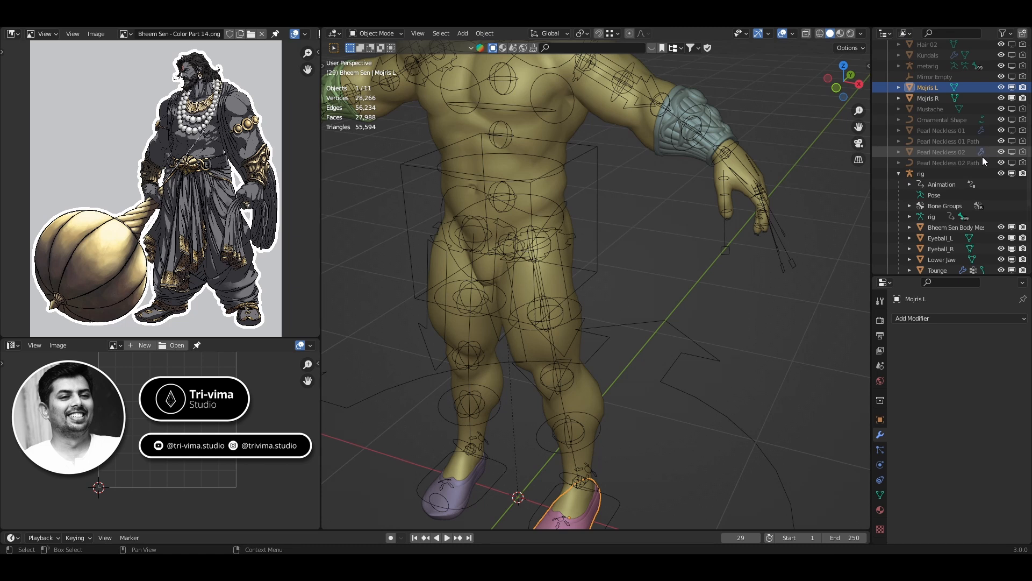
pyautogui.click(898, 174)
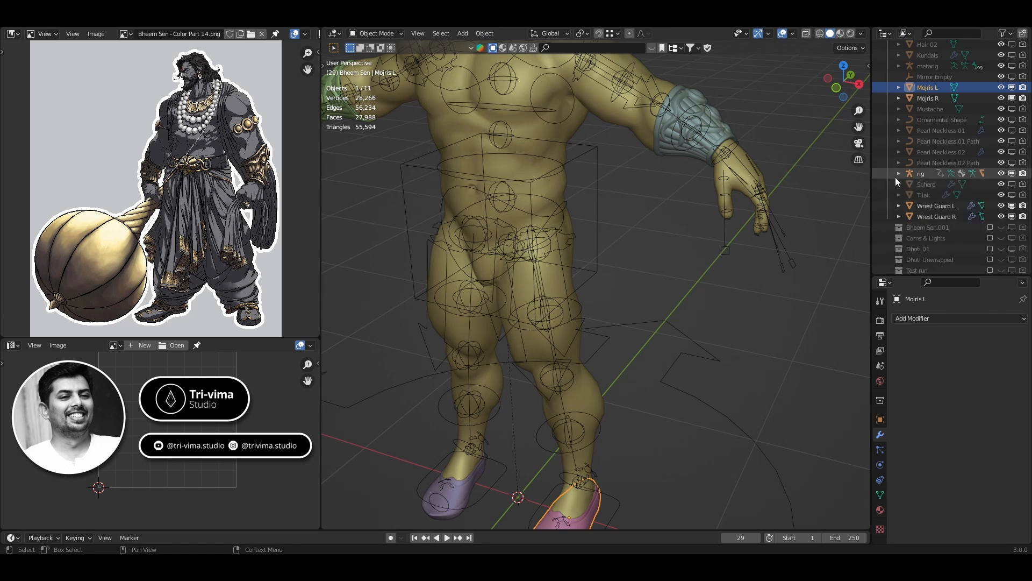
pyautogui.click(1013, 184)
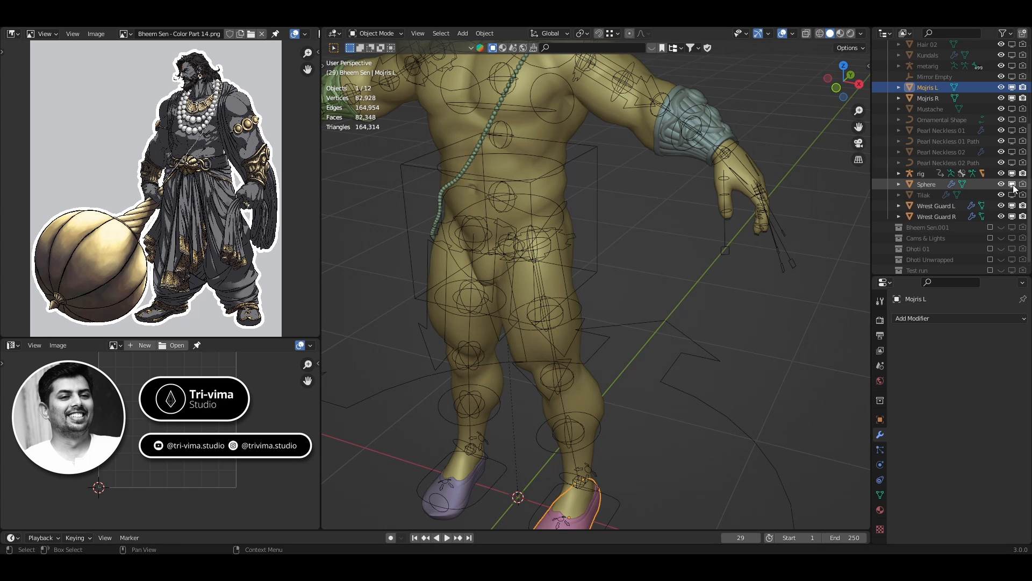
pyautogui.click(1023, 184)
pyautogui.click(440, 192)
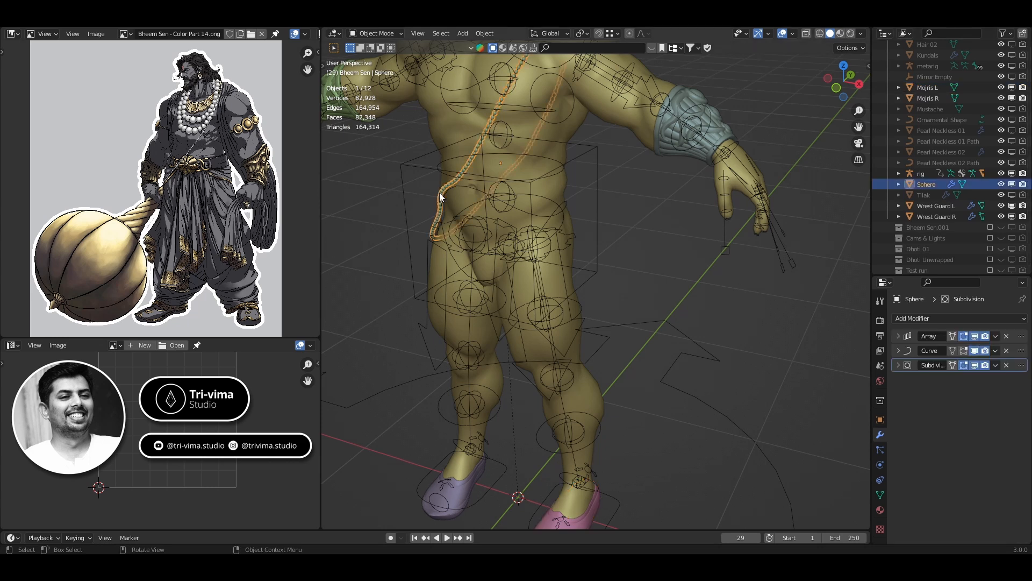
# - Rename the Sphere object as Janeu
pyautogui.doubleClick(928, 184)
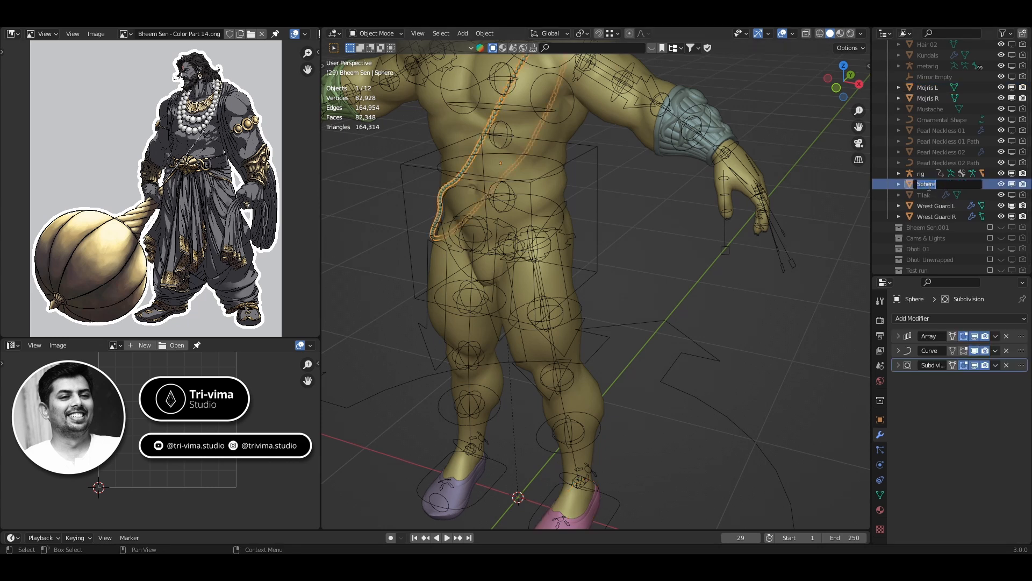
pyautogui.press('BackSpace')
pyautogui.write('Janeu')
pyautogui.press('Return')
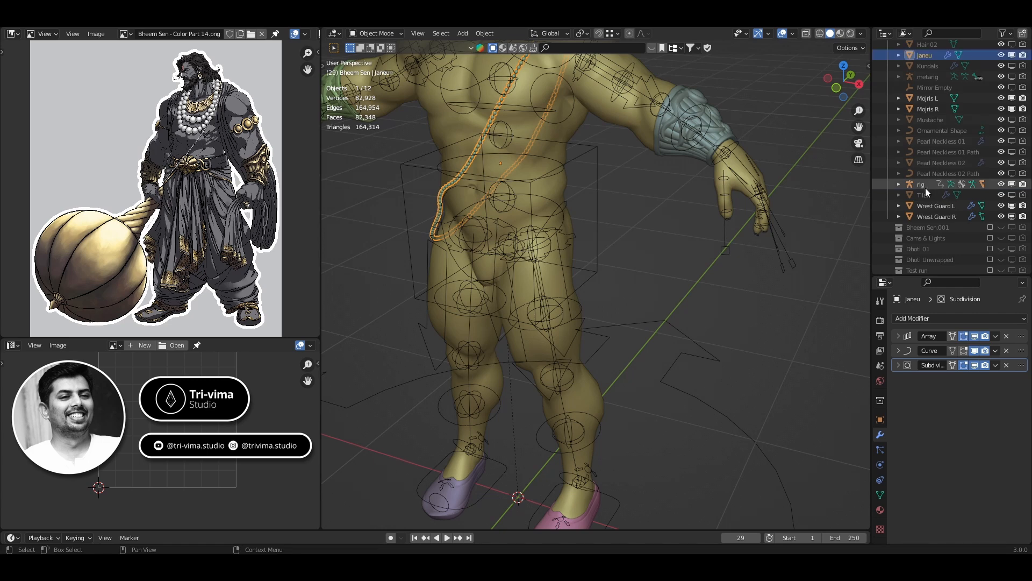
# - Enable the Tilak object in the viewport and renders, and select it on the forehead
pyautogui.click(1012, 195)
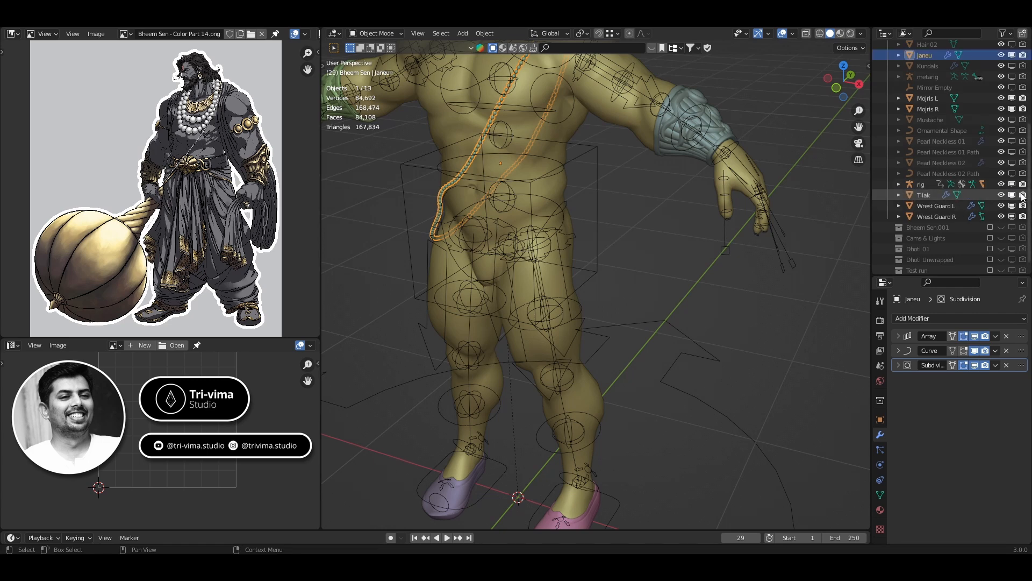
pyautogui.click(1023, 195)
pyautogui.click(919, 196)
pyautogui.keyDown('shift'); pyautogui.moveTo(579, 242); pyautogui.dragTo(632, 407, button='middle'); pyautogui.keyUp('shift')
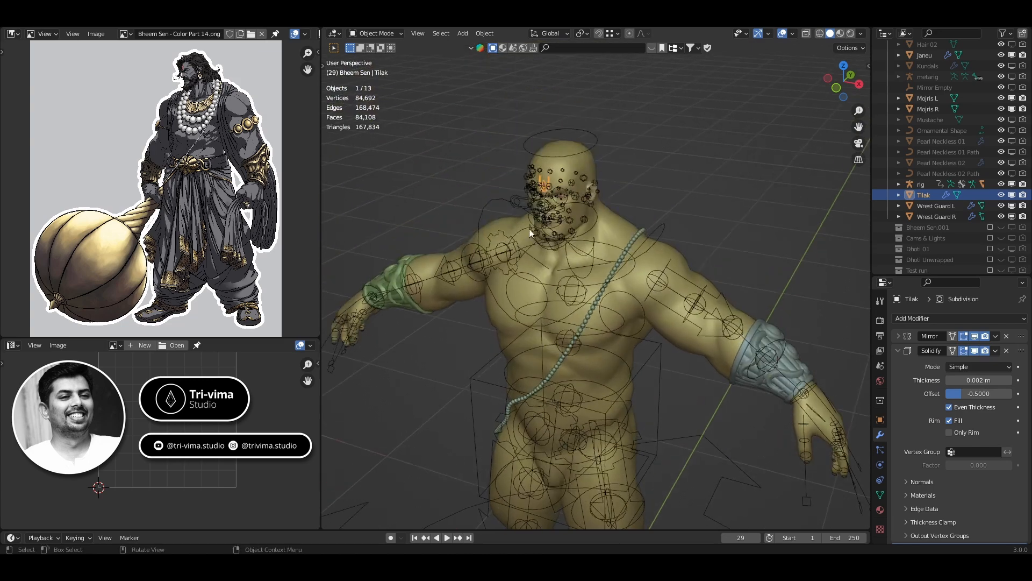
pyautogui.scroll(4, 524, 212)
pyautogui.keyDown('shift'); pyautogui.moveTo(514, 175); pyautogui.dragTo(611, 318, button='middle'); pyautogui.keyUp('shift')
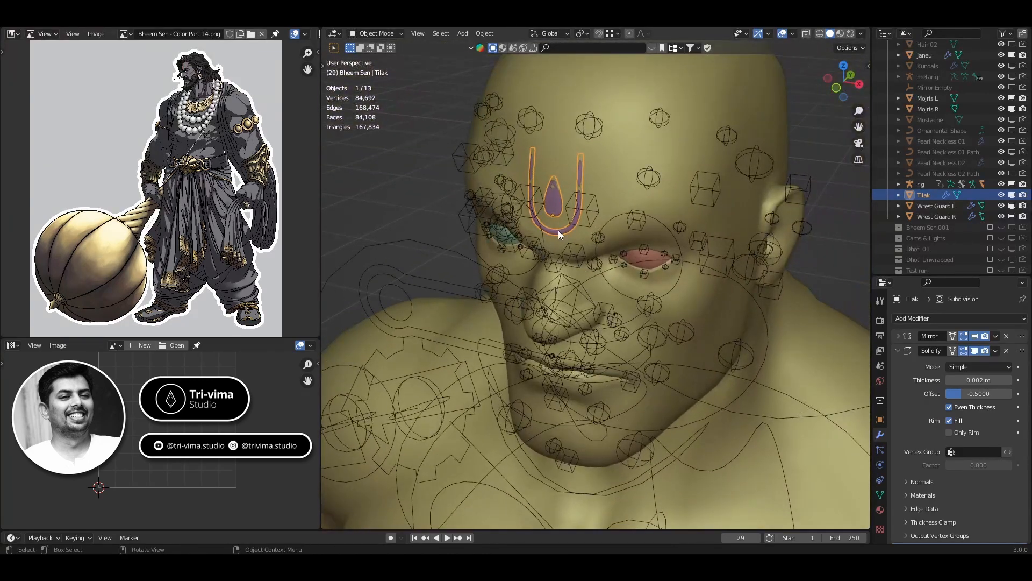
# - Collapse the Tilak's Solidify settings and turn off its Subdivision modifier in the viewport
pyautogui.scroll(8, 553, 178)
pyautogui.scroll(-4, 557, 203)
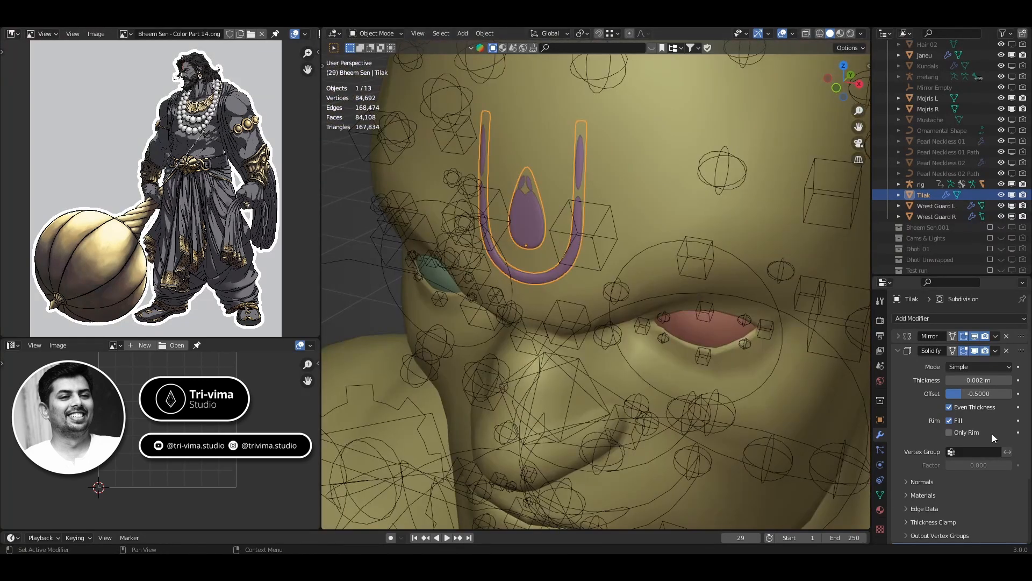
pyautogui.click(898, 350)
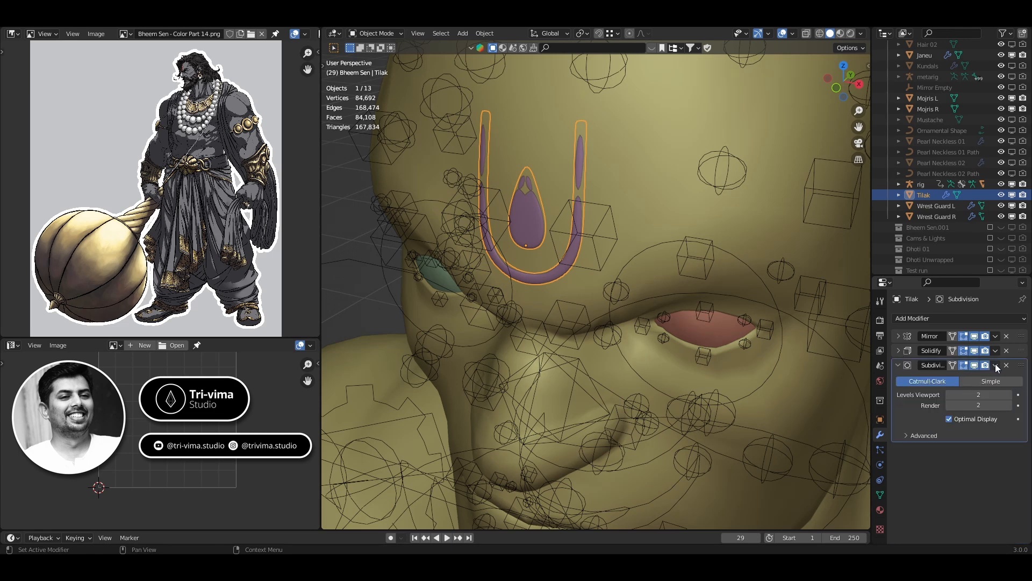
pyautogui.click(974, 366)
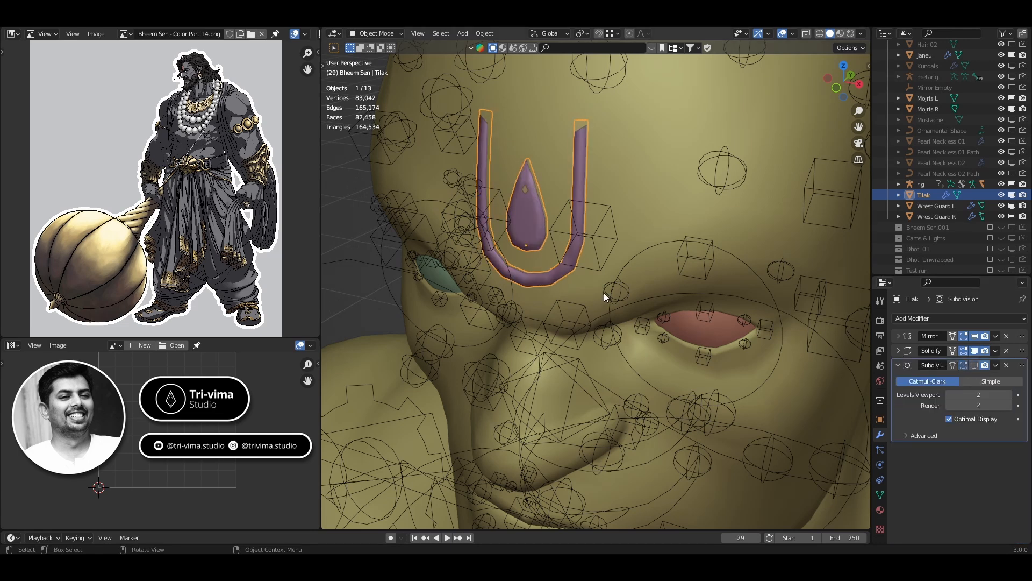
pyautogui.scroll(5, 562, 217)
pyautogui.scroll(-5, 561, 218)
pyautogui.keyDown('shift'); pyautogui.moveTo(530, 177); pyautogui.dragTo(551, 212, button='middle'); pyautogui.keyUp('shift')
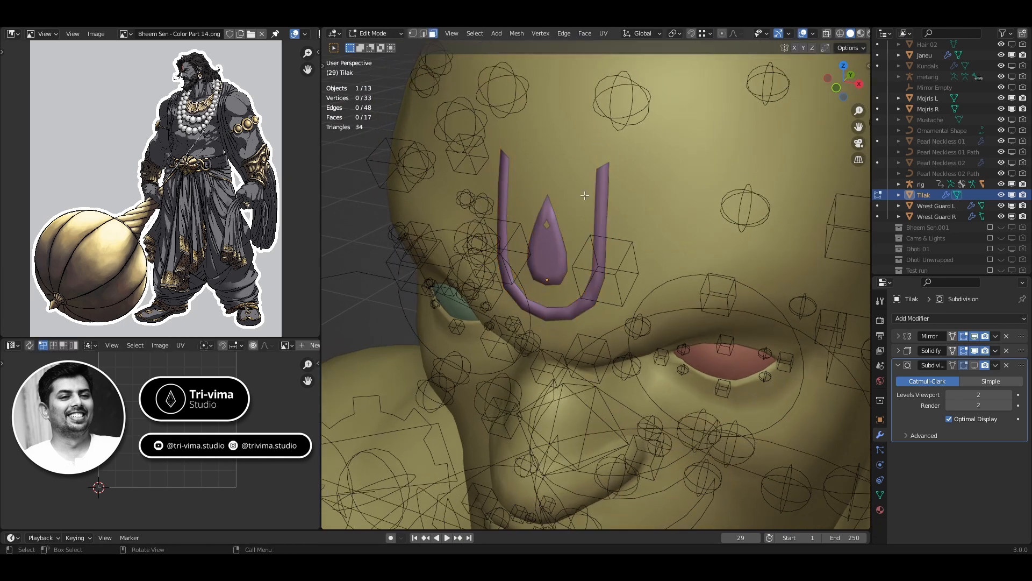
pyautogui.press('Tab')
pyautogui.moveTo(585, 196); pyautogui.dragTo(553, 305, button='middle')
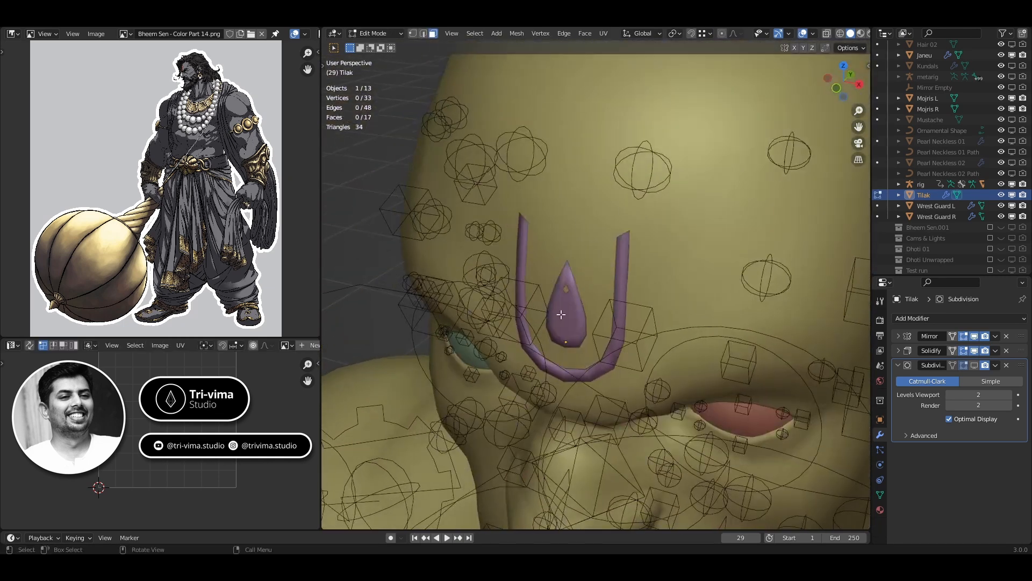
pyautogui.hotkey('ctrl', 'Tab')
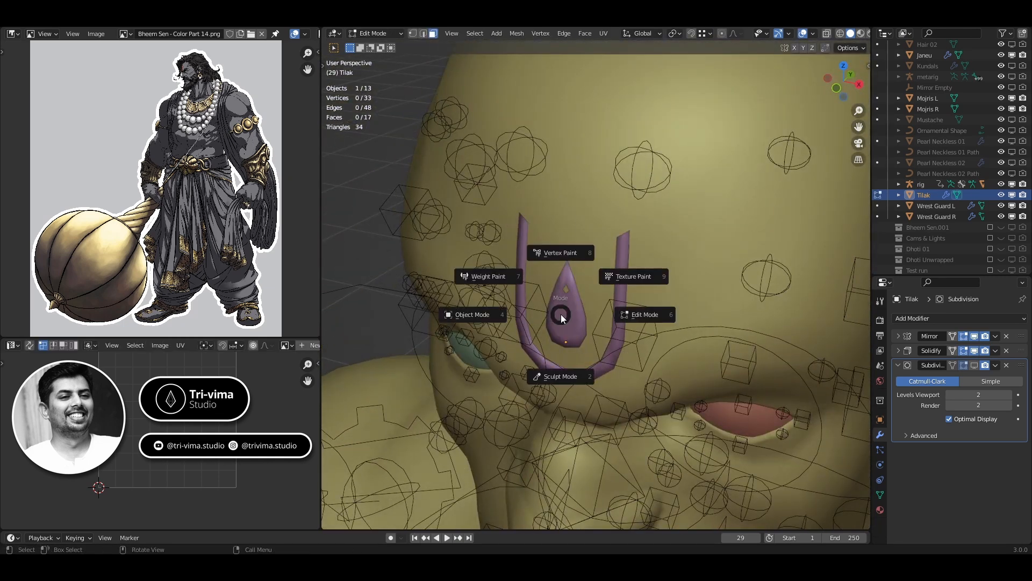
pyautogui.click(472, 313)
# - Turn the Tilak's Subdivision modifier on in the viewport and set its viewport level to 1
pyautogui.scroll(2, 574, 323)
pyautogui.moveTo(693, 293); pyautogui.dragTo(724, 334, button='middle')
pyautogui.click(976, 366)
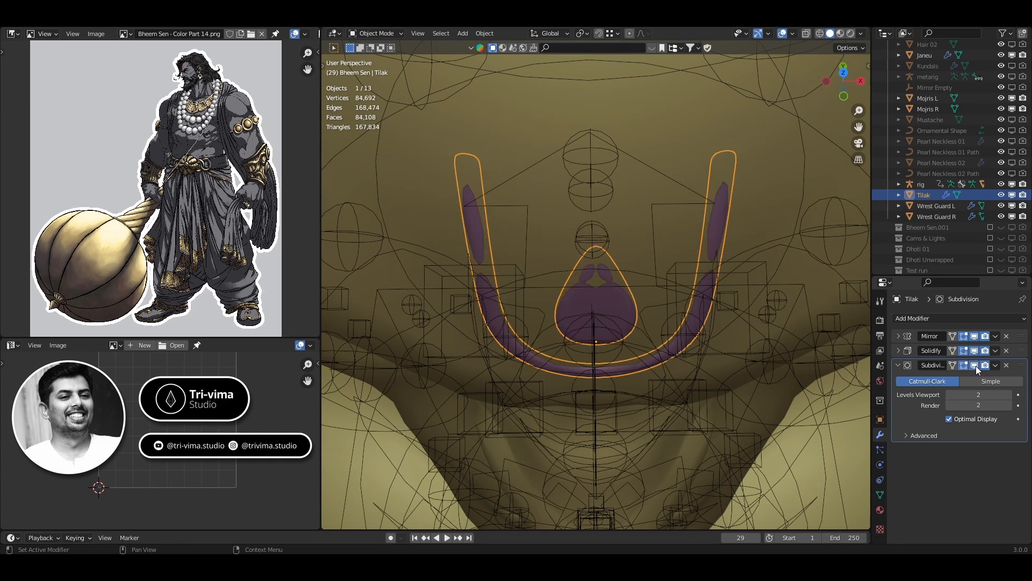
pyautogui.click(949, 394)
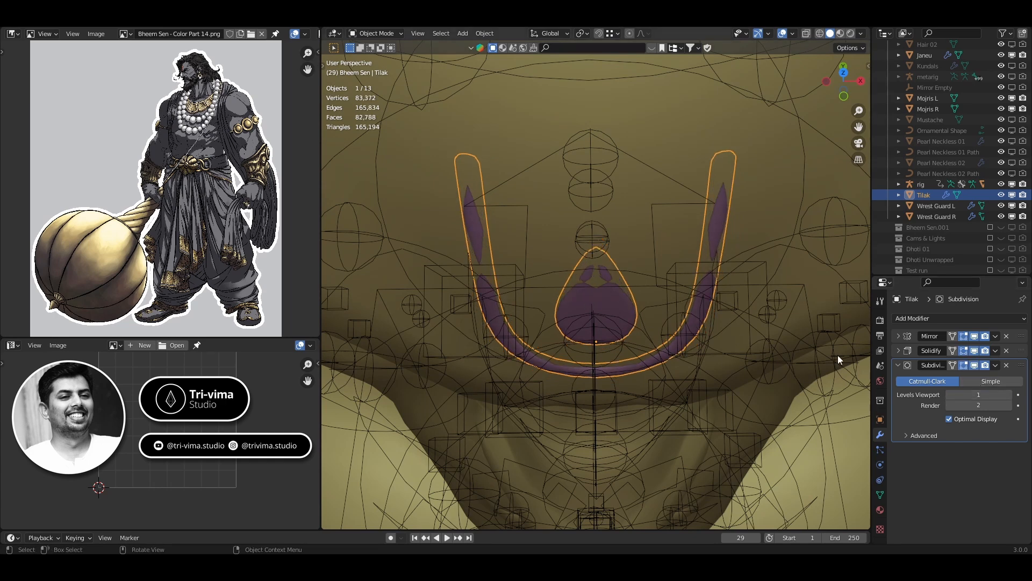
# - Move the Tilak's entire mesh about 0.00068 m in the negative global Y direction, out from the forehead surface
pyautogui.press('Tab')
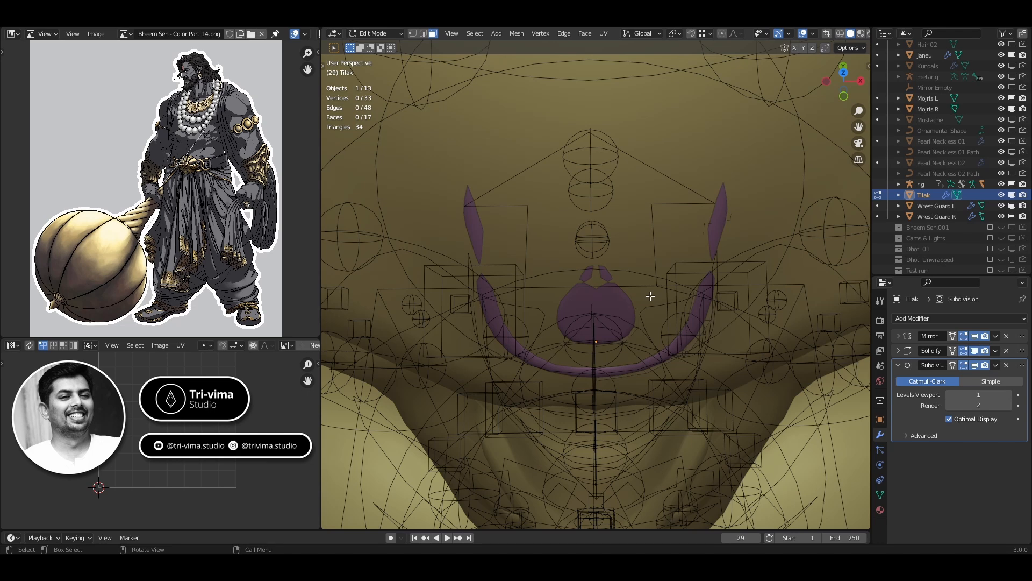
pyautogui.press('a')
pyautogui.press('g')
pyautogui.press('y')
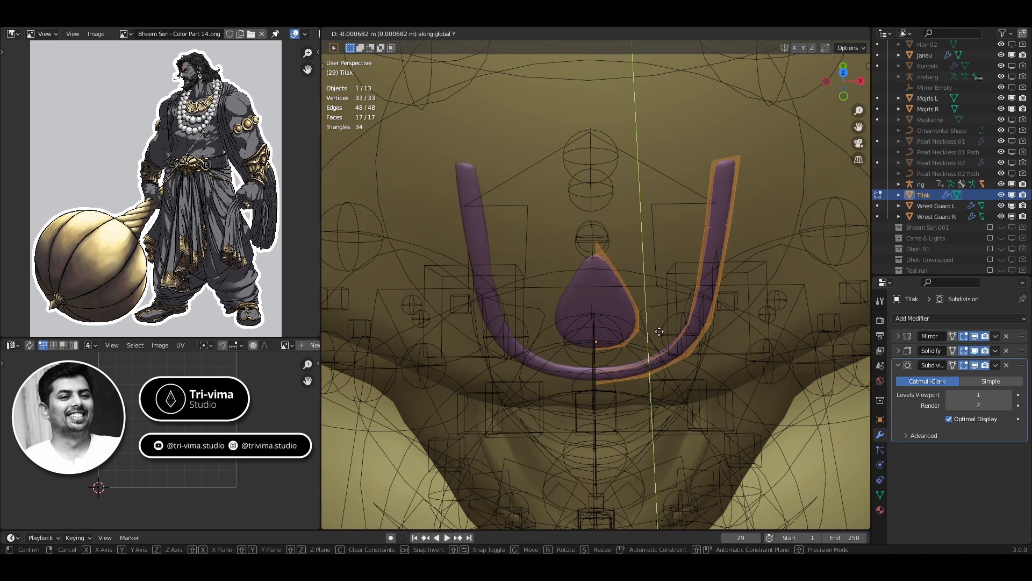
pyautogui.click(659, 331)
pyautogui.moveTo(648, 302); pyautogui.dragTo(687, 295, button='middle')
pyautogui.scroll(-2, 686, 295)
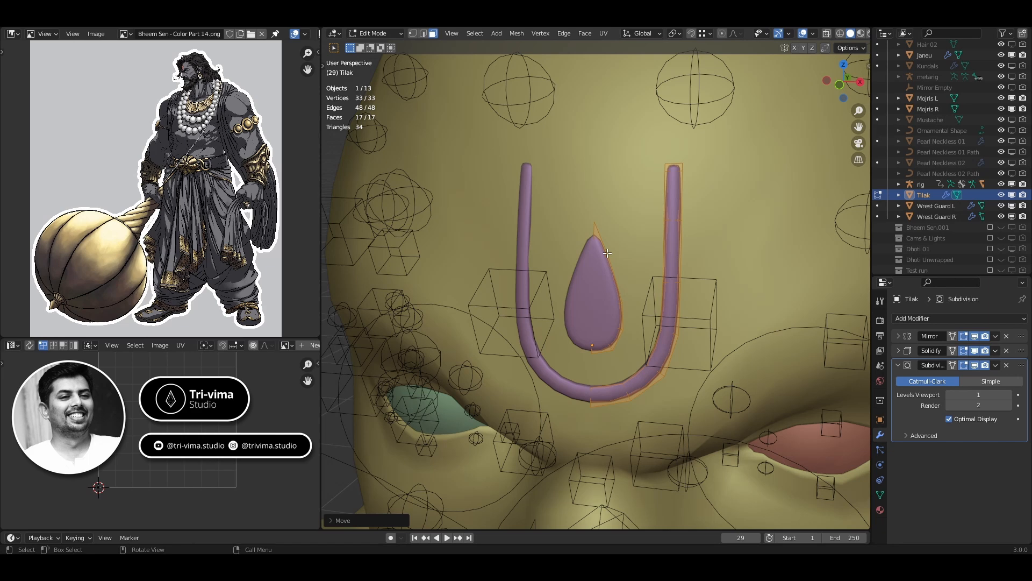
pyautogui.press('Tab')
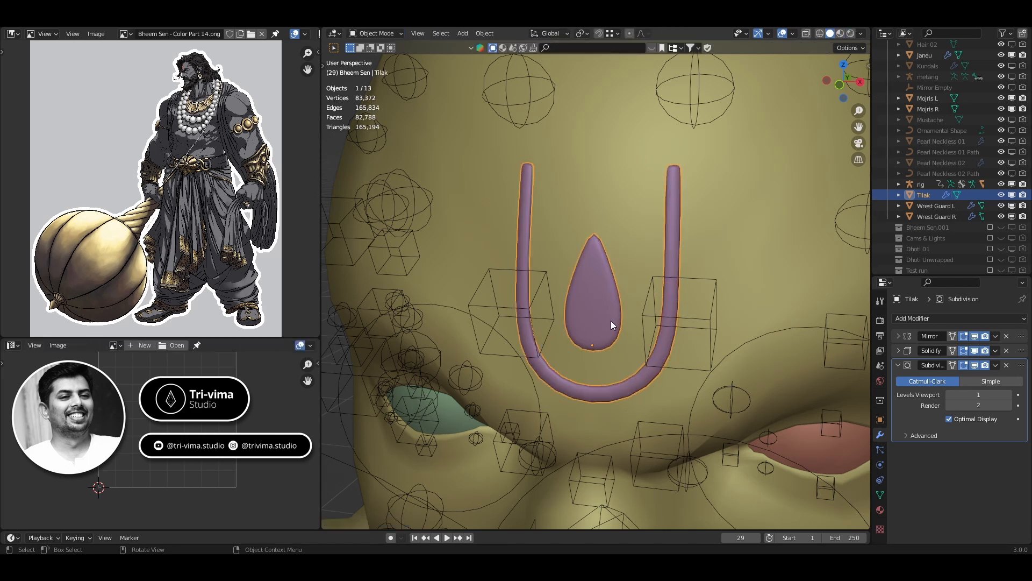
# - Try applying the Tilak's Subdivision modifier before its Mirror and Solidify modifiers, and undo it
pyautogui.moveTo(611, 323); pyautogui.dragTo(576, 269, button='middle')
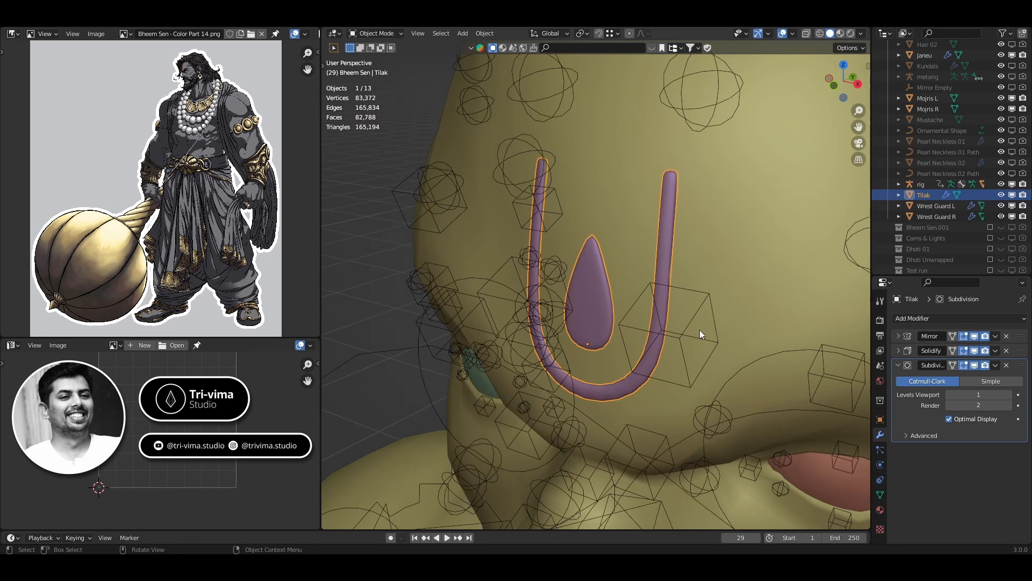
pyautogui.click(996, 365)
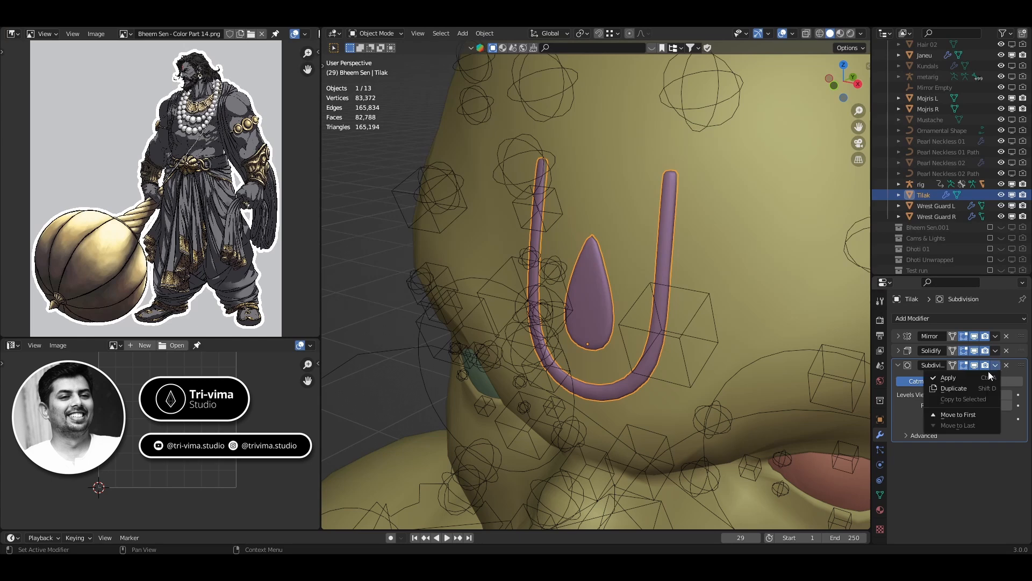
pyautogui.click(967, 376)
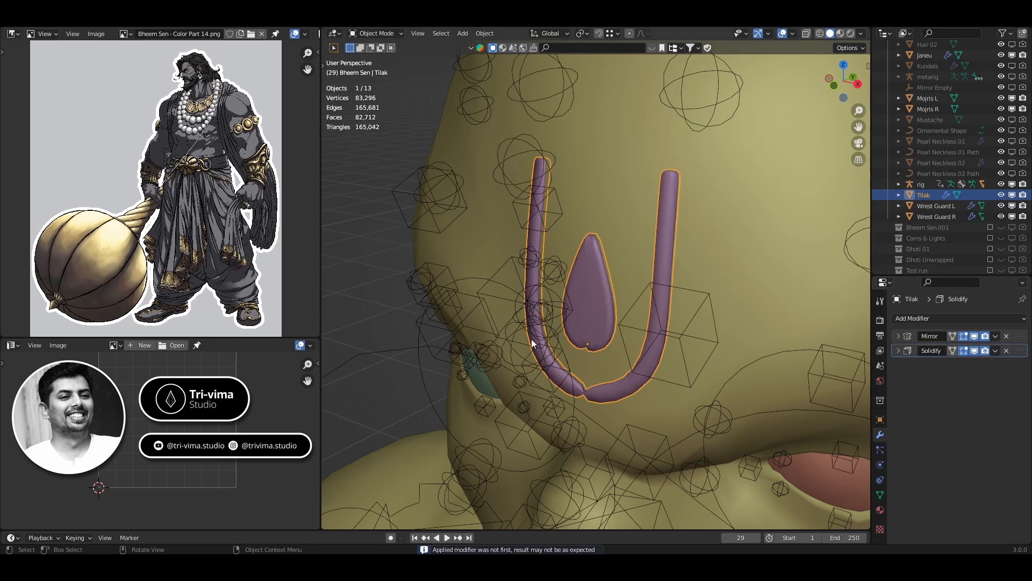
pyautogui.hotkey('ctrl', '1')
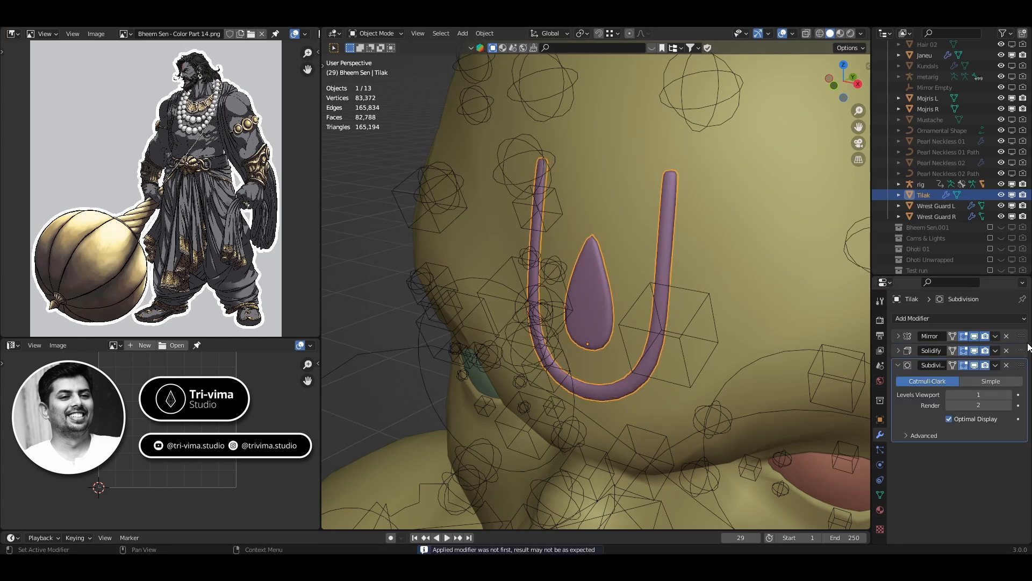
# - Apply the Tilak's Mirror, Solidify and Subdivision modifiers in that order
pyautogui.click(996, 336)
pyautogui.click(970, 347)
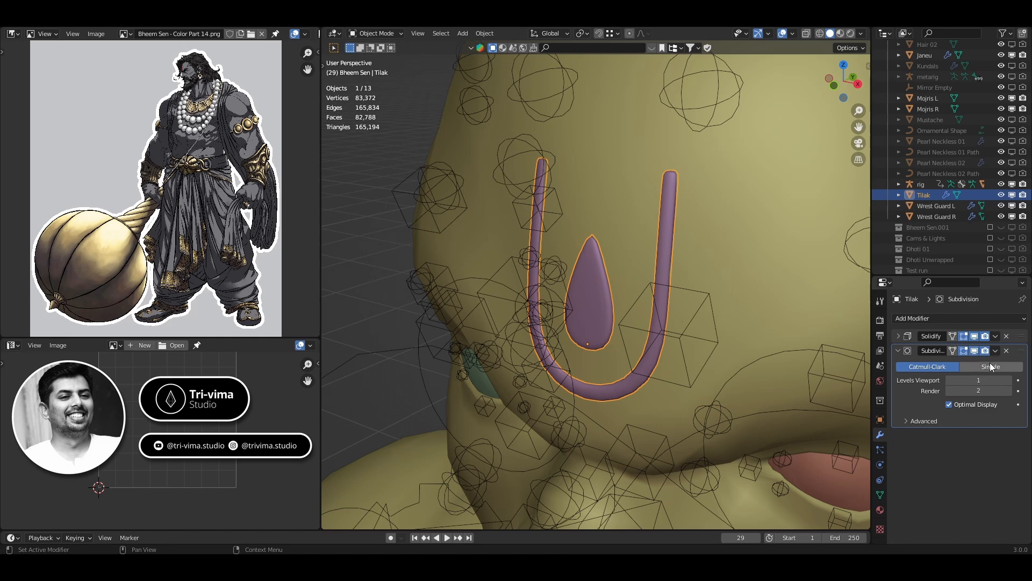
pyautogui.click(997, 336)
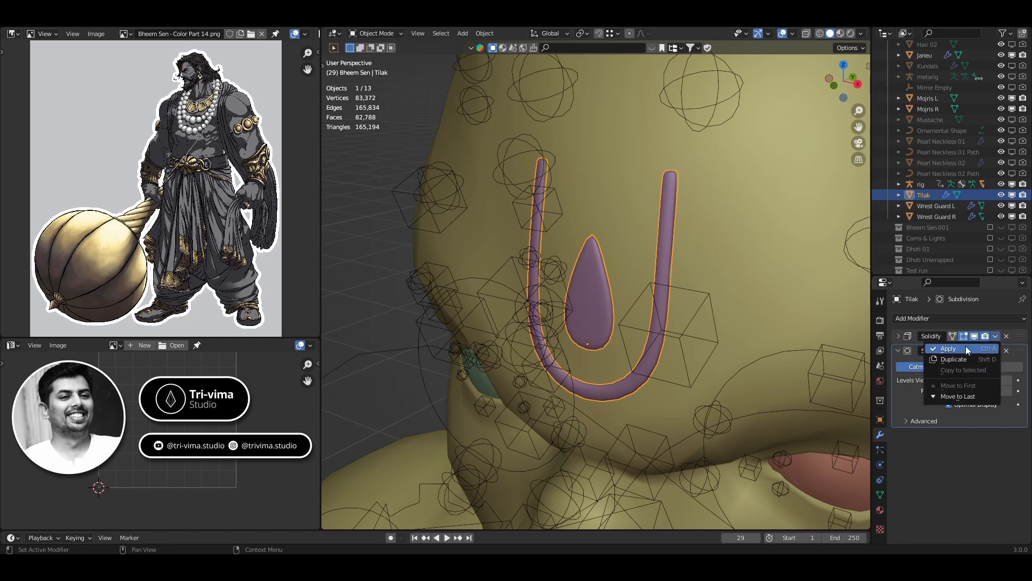
pyautogui.click(966, 348)
pyautogui.click(998, 338)
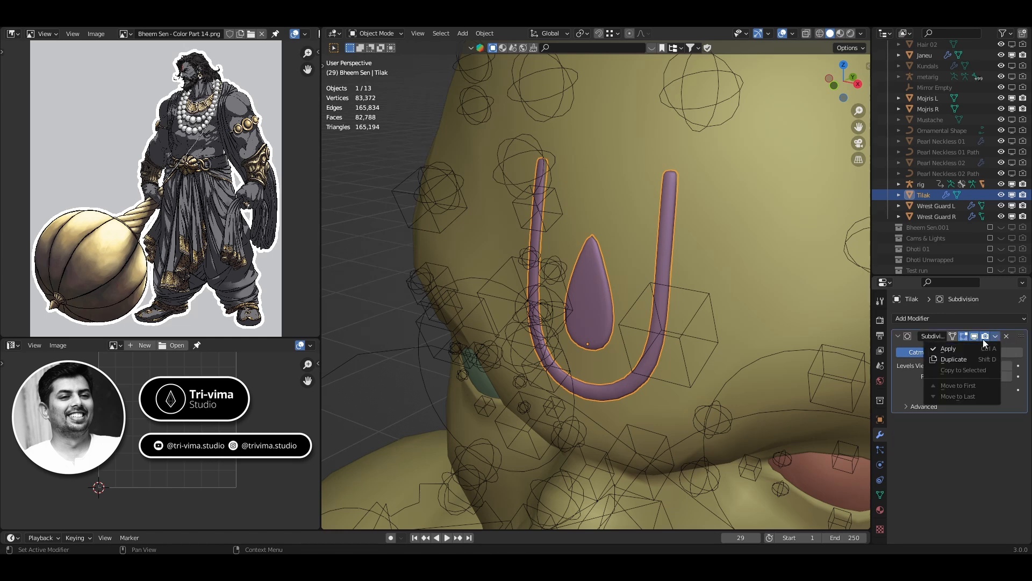
pyautogui.click(956, 352)
# - Examine the Tilak's applied mesh topology in Edit Mode, with and without X-ray, and return to Object Mode
pyautogui.press('Tab')
pyautogui.moveTo(592, 337); pyautogui.dragTo(604, 341, button='middle')
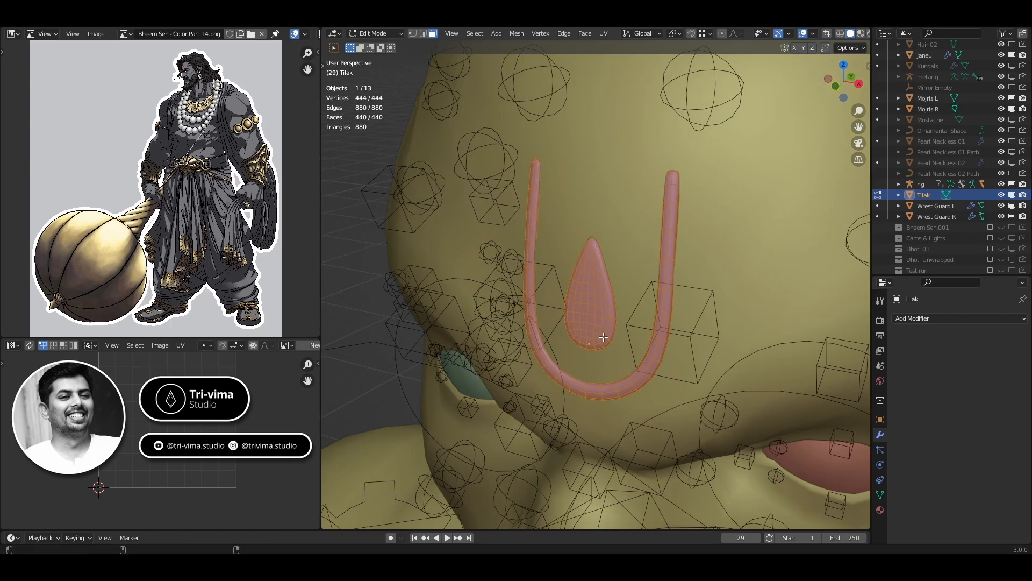
pyautogui.press('super')
pyautogui.press('super')
pyautogui.hotkey('alt', 'a')
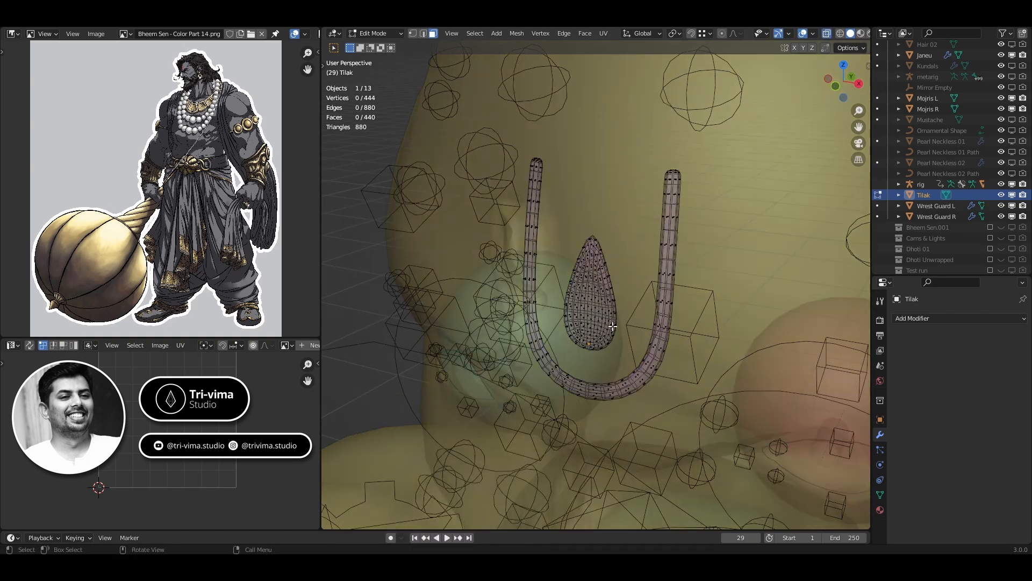
pyautogui.scroll(5, 592, 317)
pyautogui.moveTo(595, 348); pyautogui.dragTo(636, 373, button='middle')
pyautogui.hotkey('alt', 'z')
pyautogui.scroll(-4, 637, 367)
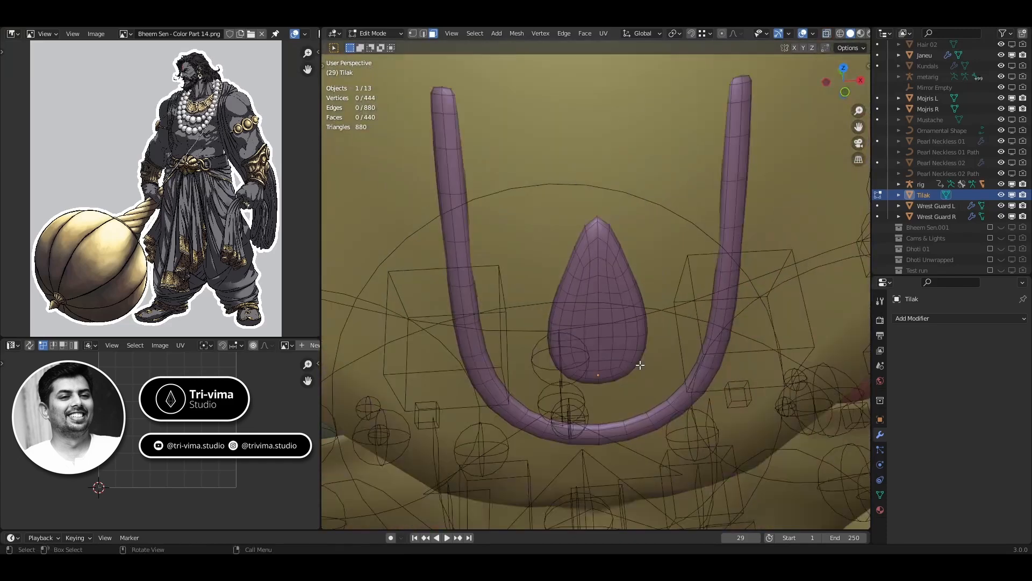
pyautogui.scroll(-3, 640, 365)
pyautogui.press('Tab')
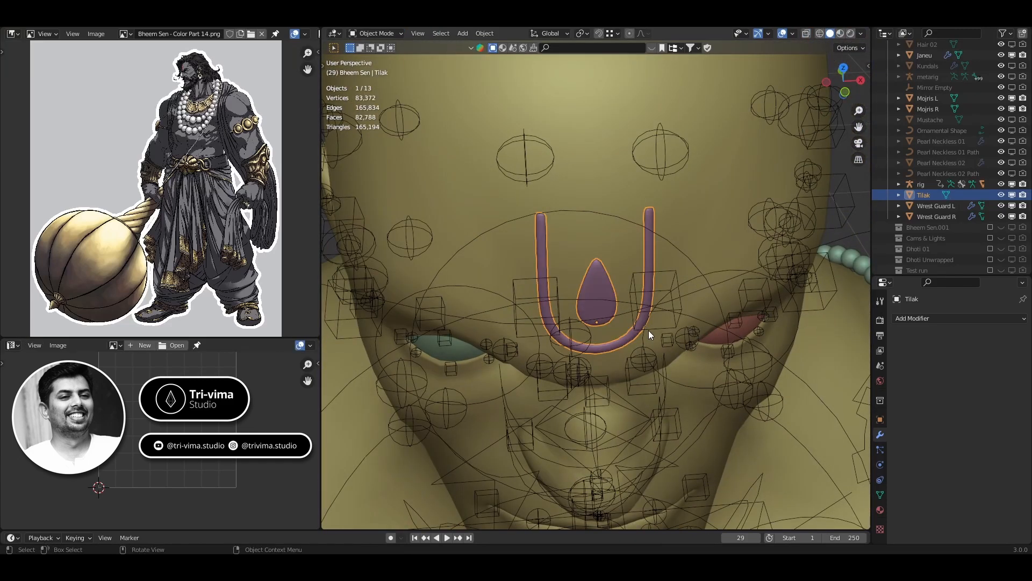
# - Enable the Mustache object in the viewport and renders, and select it on the face
pyautogui.scroll(-4, 649, 330)
pyautogui.moveTo(648, 332); pyautogui.dragTo(648, 430, button='middle')
pyautogui.click(1012, 119)
pyautogui.click(645, 453)
pyautogui.scroll(4, 634, 333)
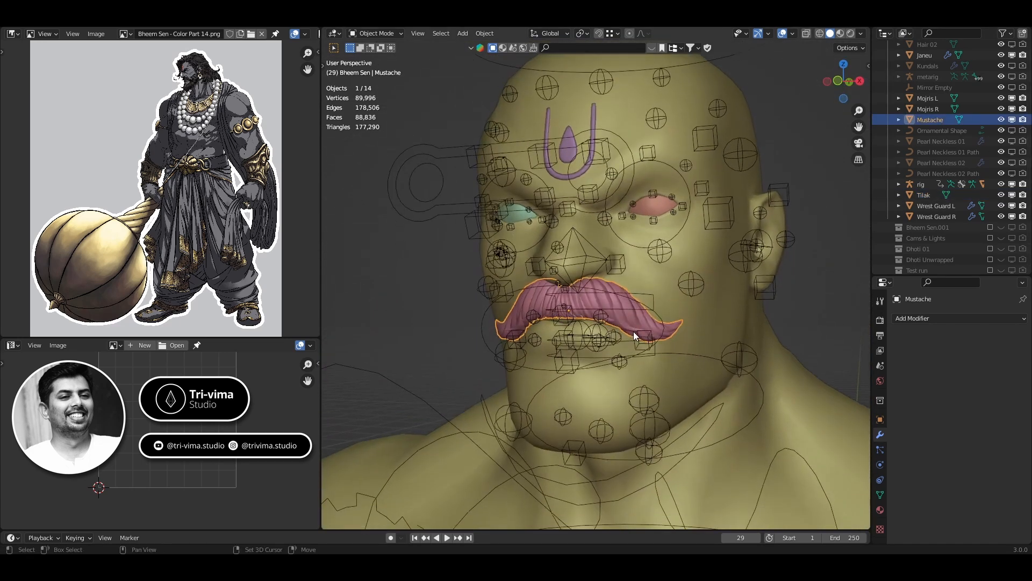
pyautogui.scroll(2, 636, 328)
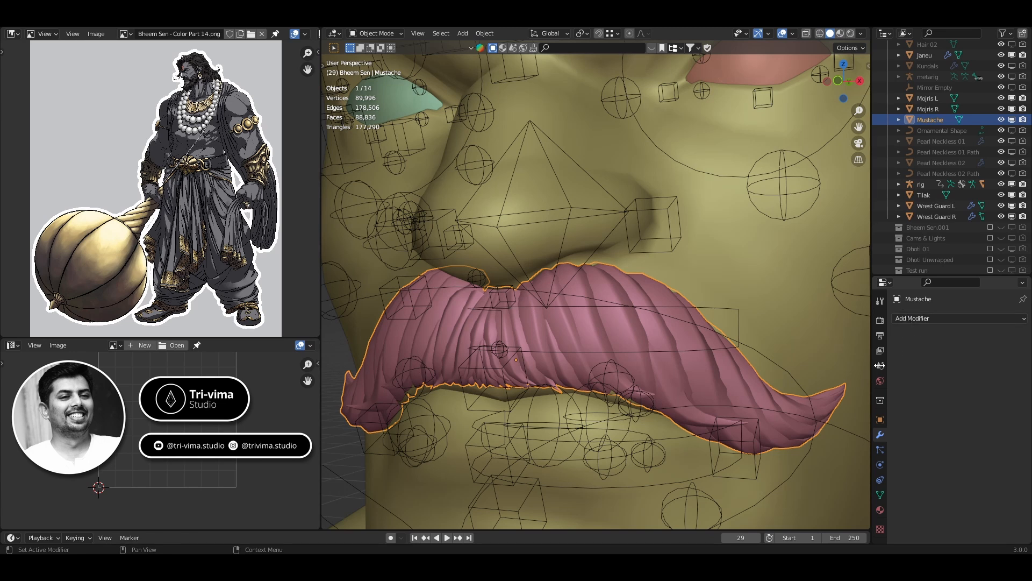
# - Enable the Ornamental Shape curve in the viewport and renders, select it, and frame it to check what it is
pyautogui.click(1012, 131)
pyautogui.click(928, 131)
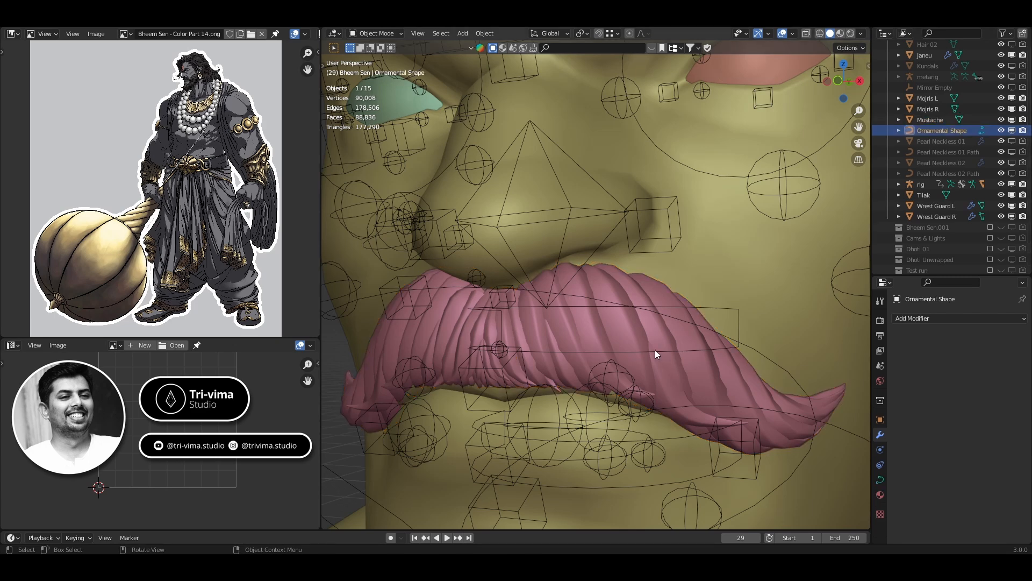
pyautogui.scroll(-4, 655, 350)
pyautogui.scroll(-8, 641, 363)
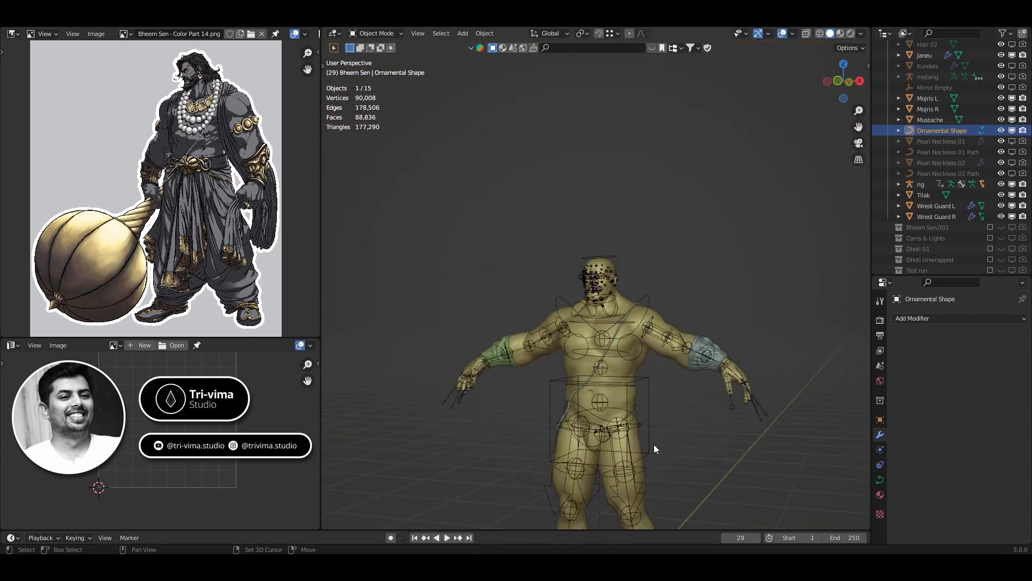
pyautogui.press('KP_Decimal')
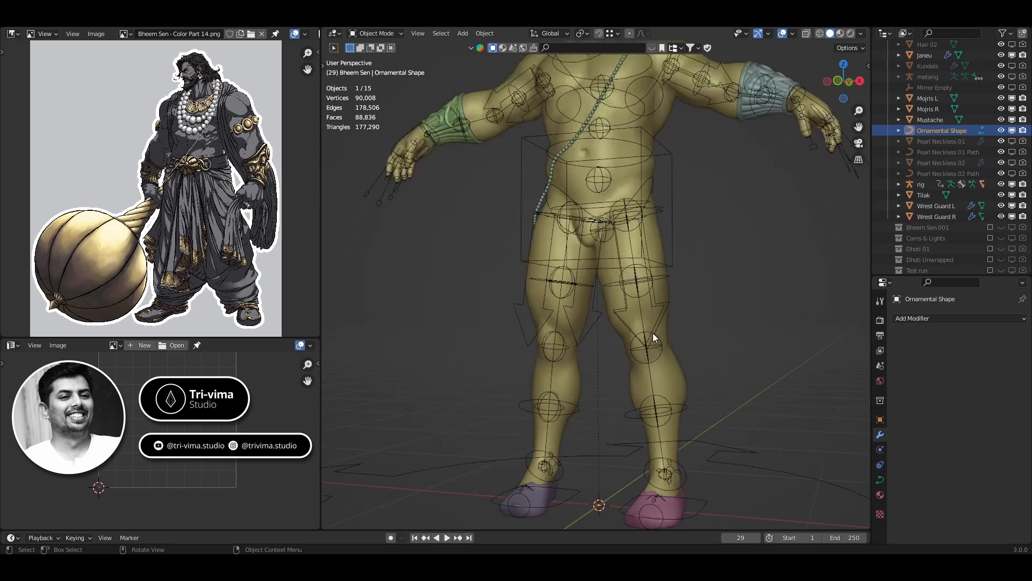
pyautogui.moveTo(634, 335); pyautogui.dragTo(640, 415, button='middle')
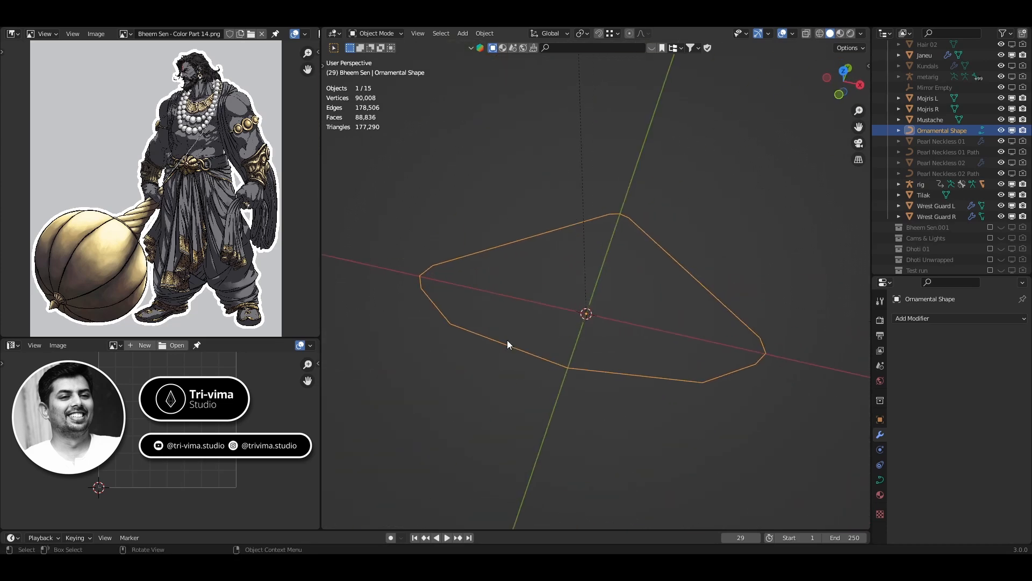
pyautogui.scroll(-5, 586, 357)
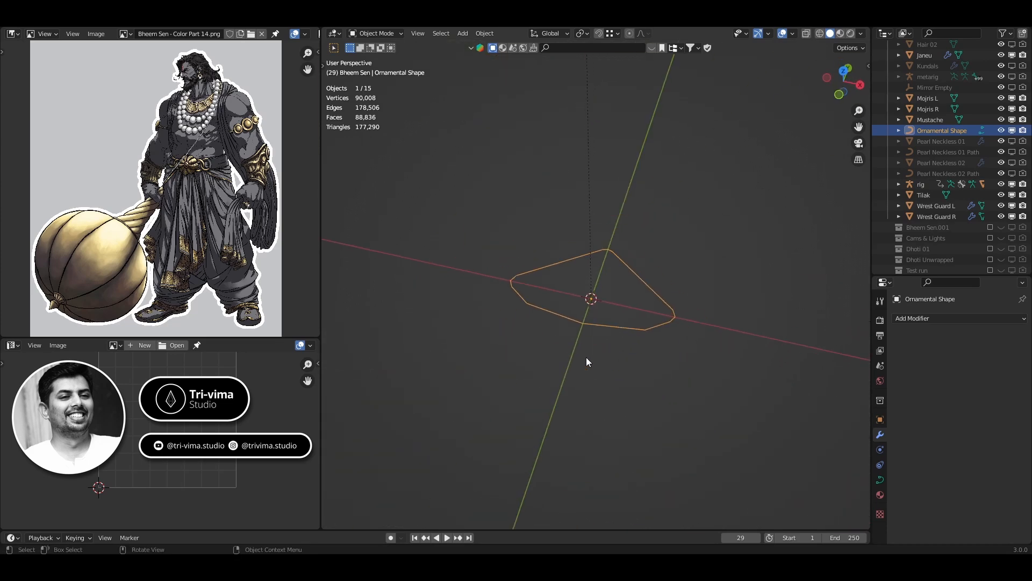
pyautogui.scroll(-3, 548, 311)
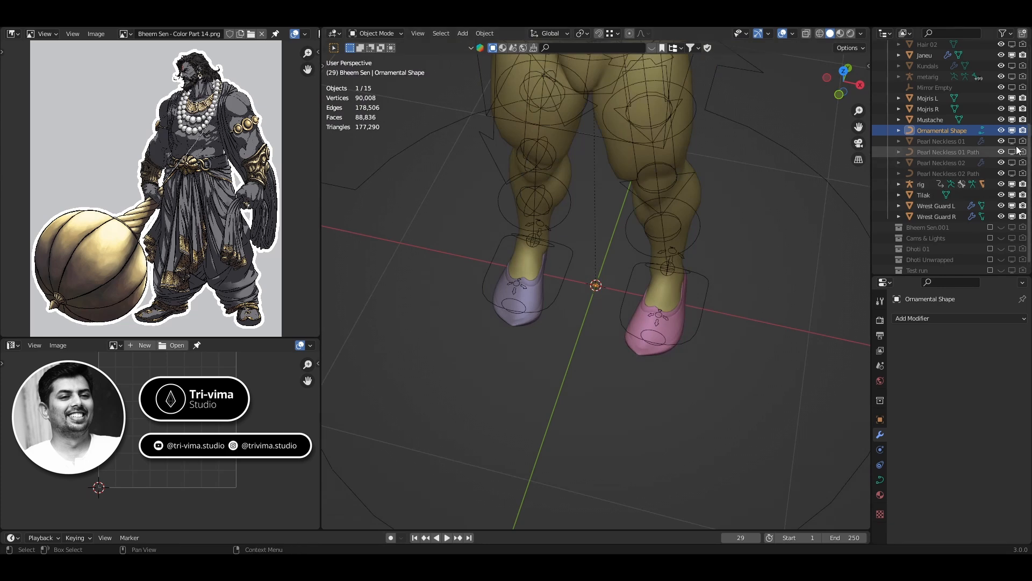
# - Disable the Ornamental Shape in the viewport and renders, and hide it
pyautogui.click(1011, 130)
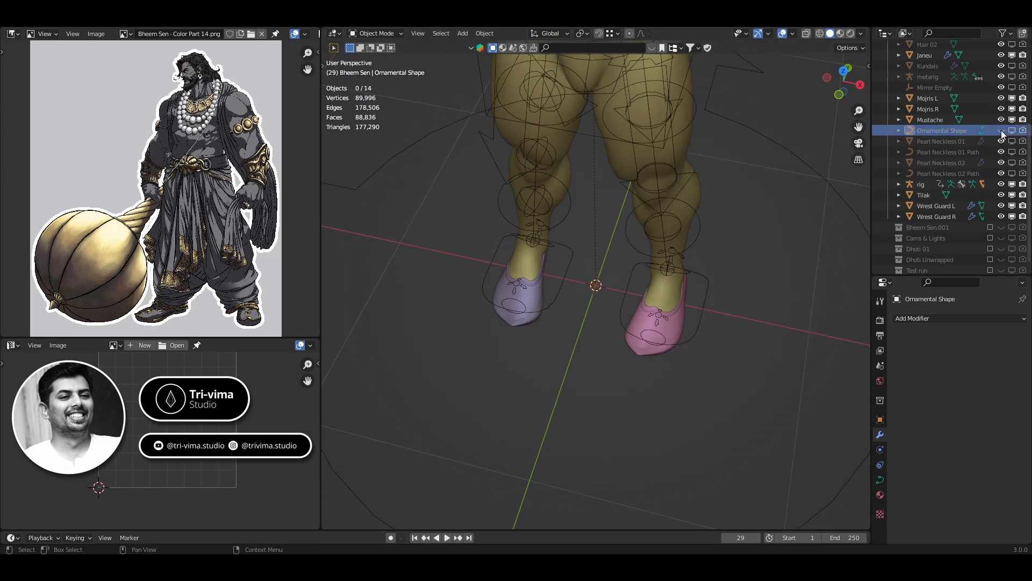
pyautogui.click(1001, 130)
# - Enable the Eyebrows object in the viewport and renders, and select it on the face
pyautogui.moveTo(531, 180); pyautogui.dragTo(540, 401, button='middle')
pyautogui.scroll(10, 517, 347)
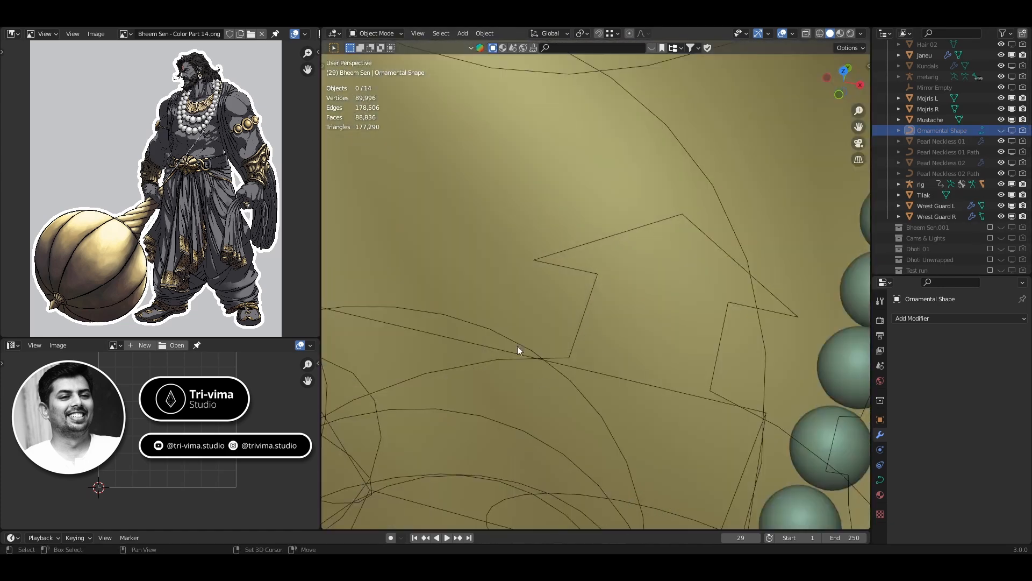
pyautogui.scroll(-8, 557, 343)
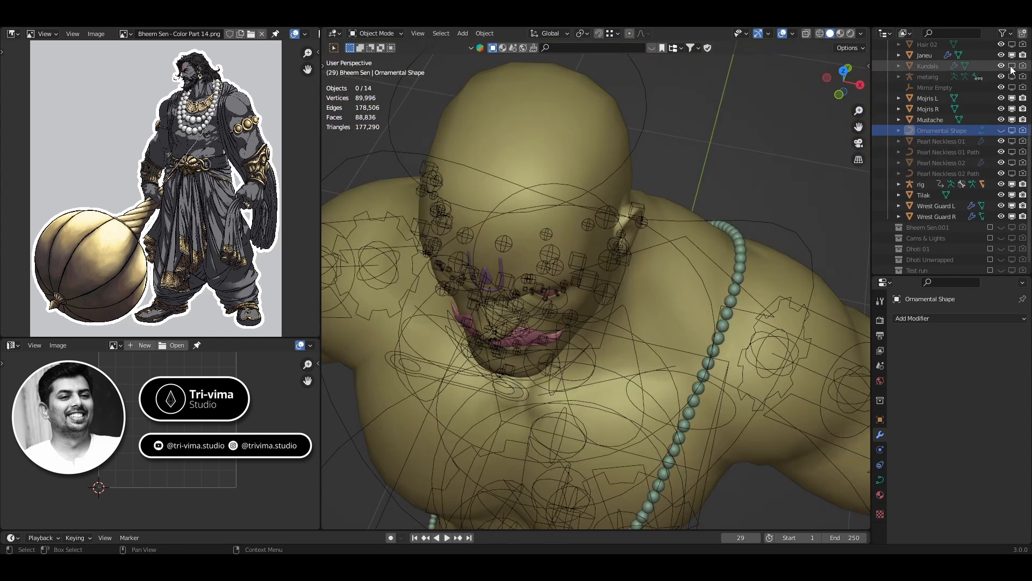
pyautogui.scroll(4, 980, 95)
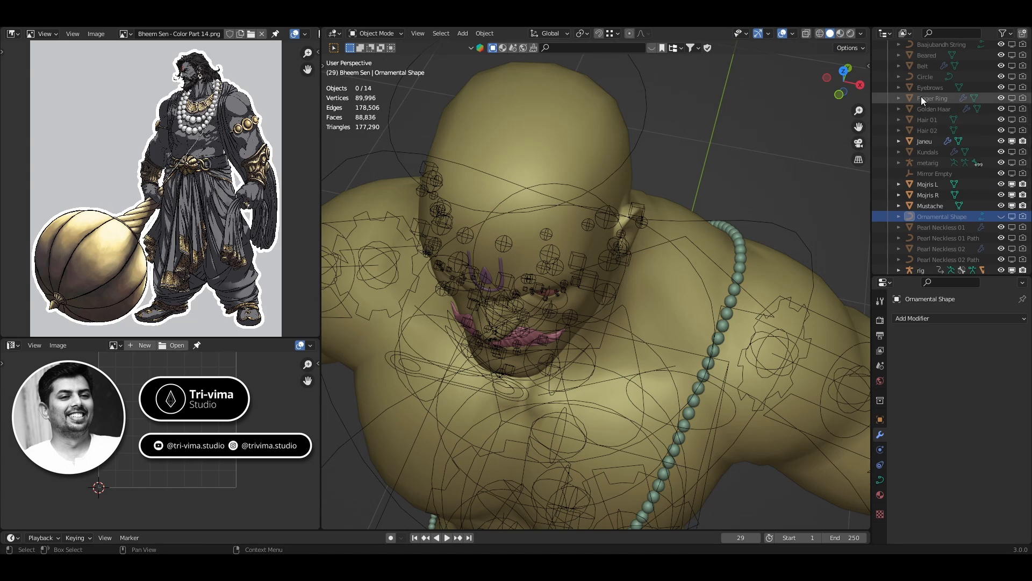
pyautogui.click(1012, 87)
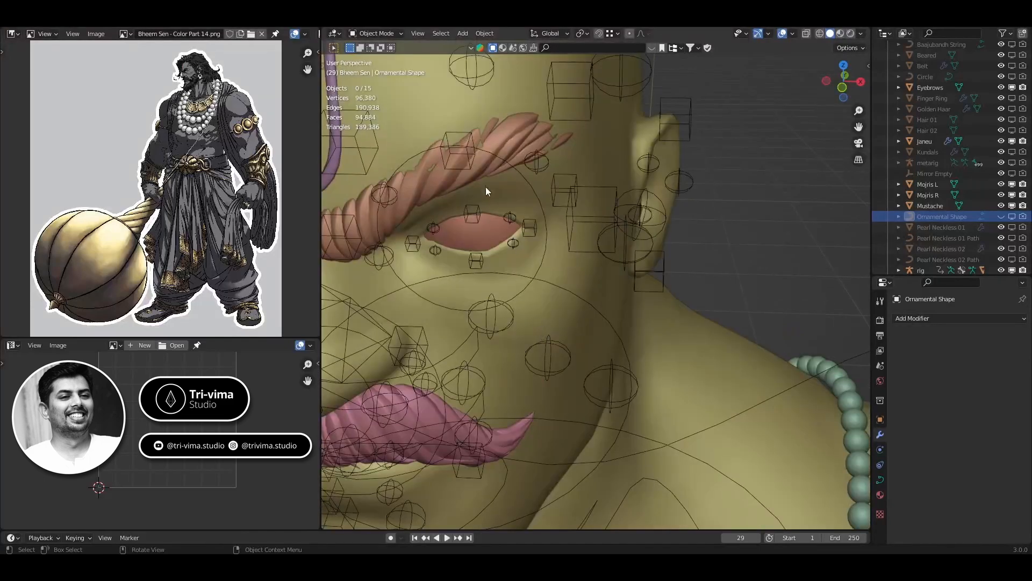
pyautogui.click(476, 174)
pyautogui.moveTo(476, 173); pyautogui.dragTo(522, 179, button='middle')
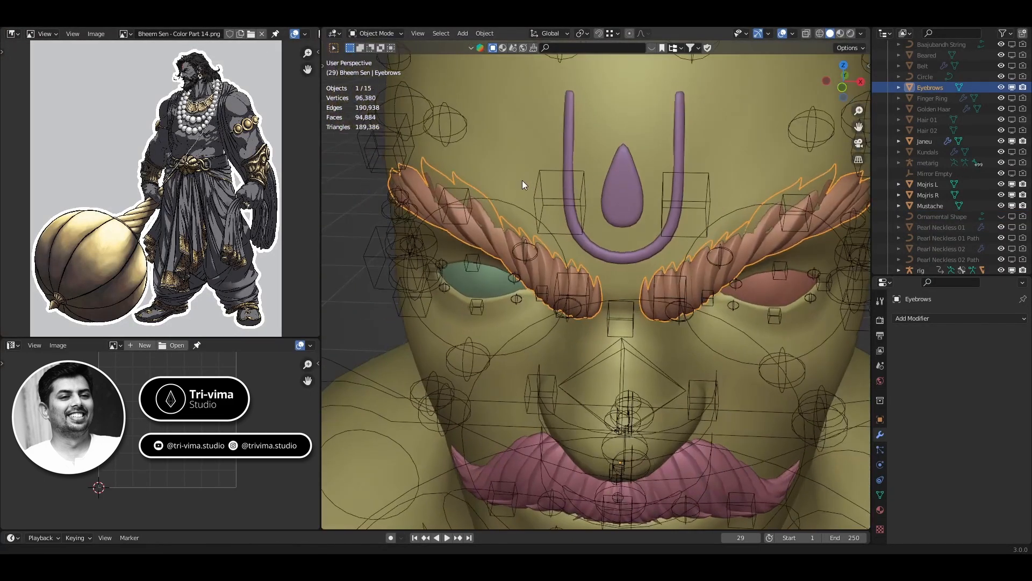
pyautogui.scroll(-5, 505, 250)
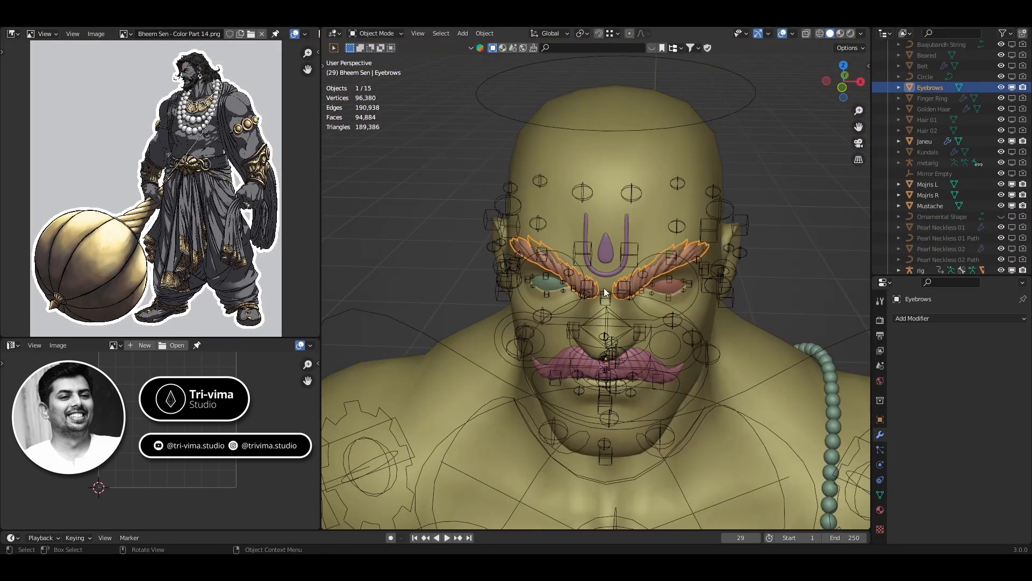
# - Nudge the Eyebrows object slightly along the global Y axis on the face
pyautogui.press('g')
pyautogui.press('y')
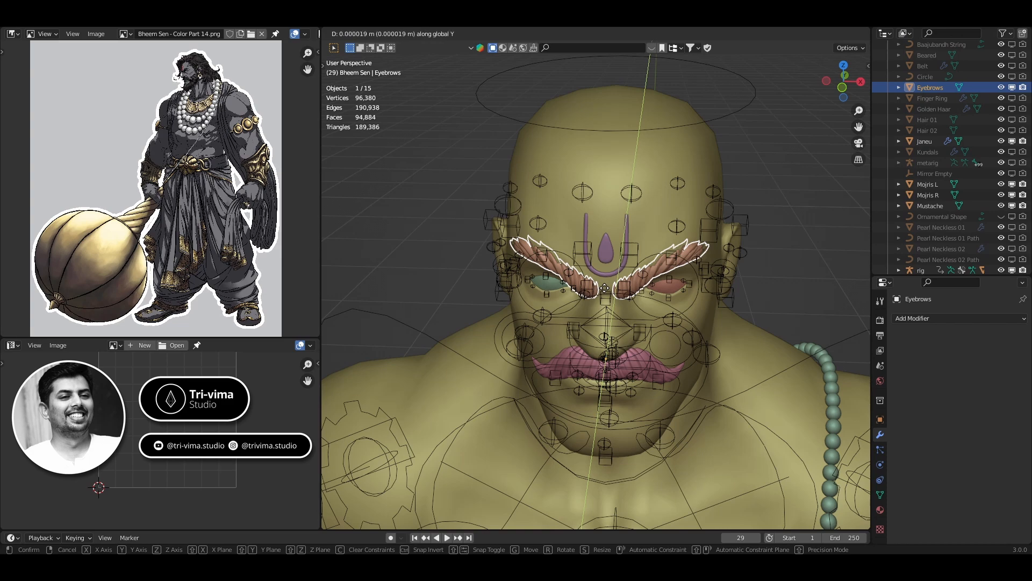
pyautogui.click(604, 289)
pyautogui.moveTo(609, 292); pyautogui.dragTo(660, 288, button='middle')
pyautogui.press('KP_Decimal')
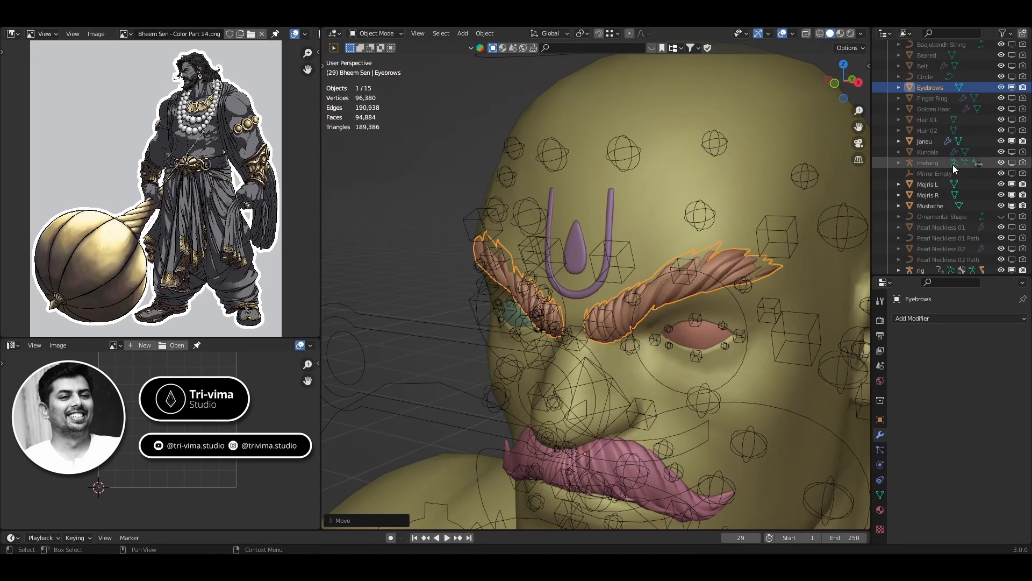
# - Hide the rig and switch the Eyebrows object to Sculpt Mode
pyautogui.scroll(-1, 1001, 215)
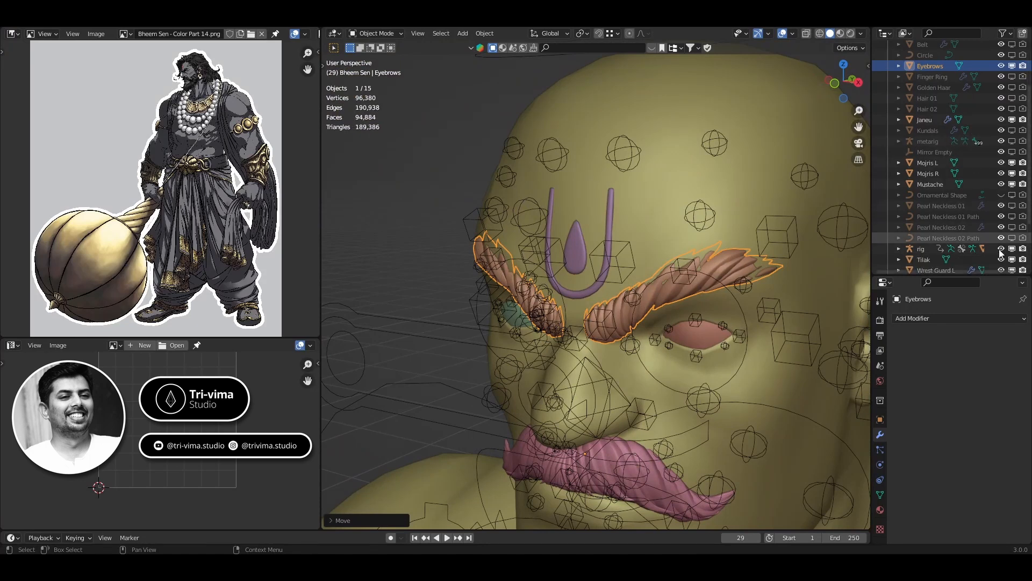
pyautogui.click(1001, 248)
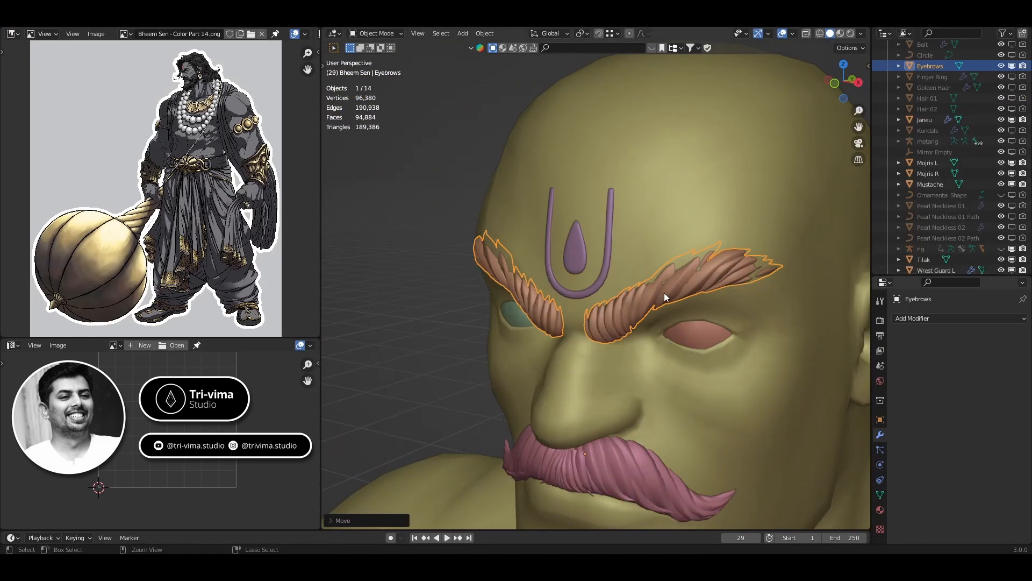
pyautogui.hotkey('ctrl', 'Tab')
pyautogui.click(666, 350)
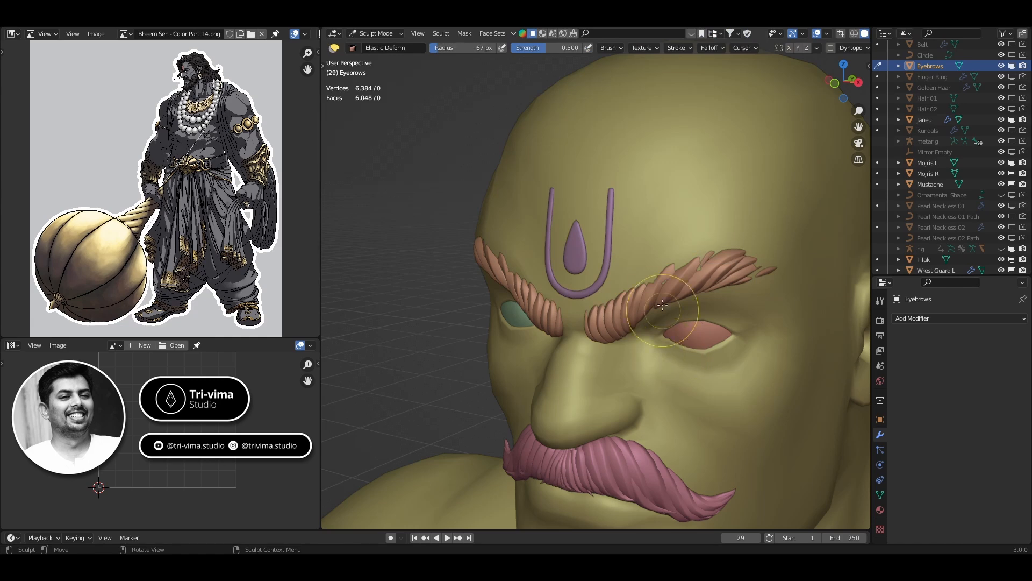
# - Turn on X symmetry and reshape the body and outer ends of both eyebrows with Elastic Deform to follow the brow
pyautogui.moveTo(662, 305); pyautogui.dragTo(668, 280)
pyautogui.moveTo(668, 282); pyautogui.dragTo(622, 299, button='middle')
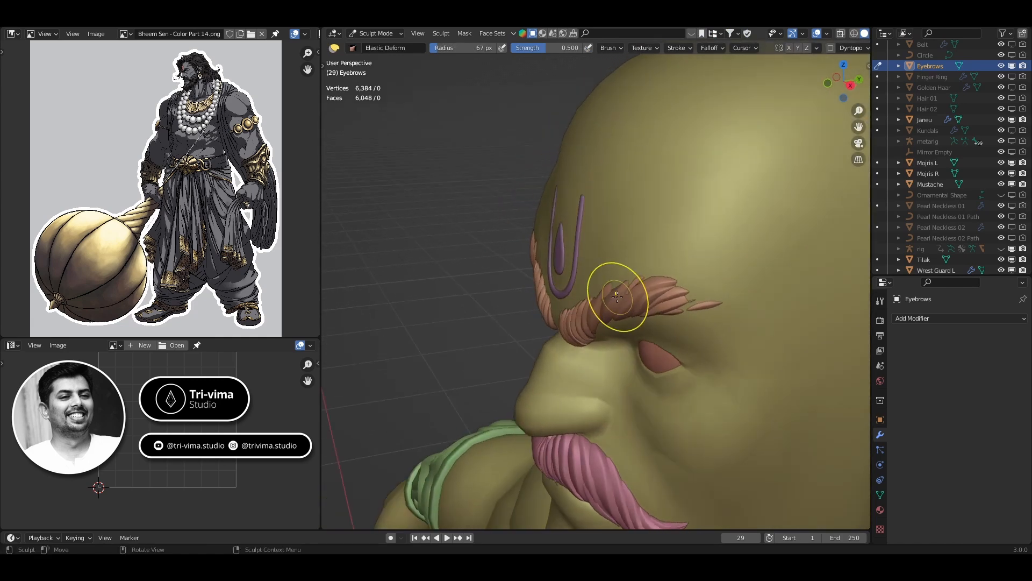
pyautogui.click(789, 47)
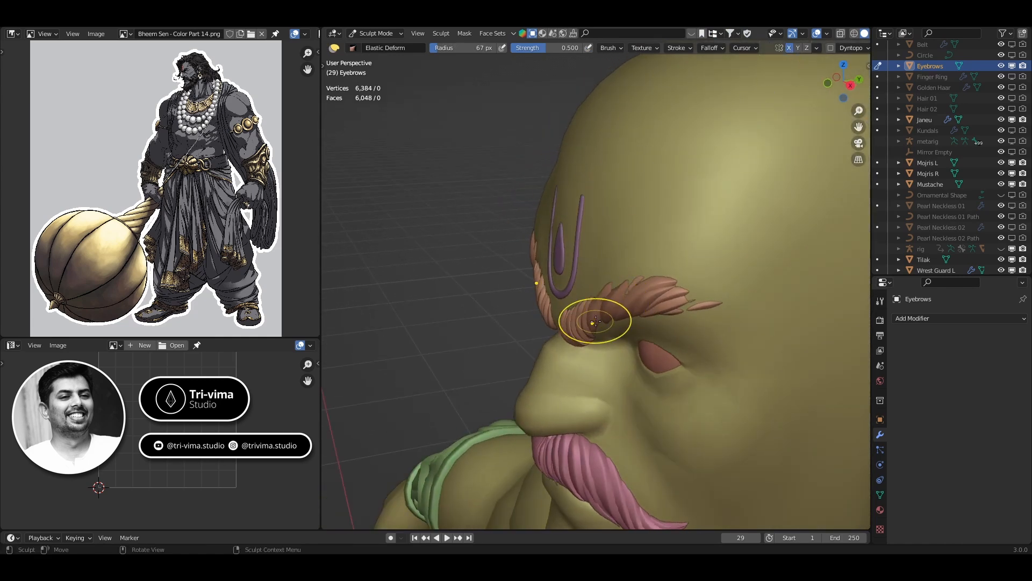
pyautogui.moveTo(625, 293); pyautogui.dragTo(623, 290)
pyautogui.moveTo(687, 304); pyautogui.dragTo(687, 309)
pyautogui.moveTo(687, 309)
pyautogui.mouseDown(button='middle')
pyautogui.moveTo(665, 319)
pyautogui.moveTo(757, 322)
pyautogui.moveTo(755, 262)
pyautogui.mouseUp(button='middle')
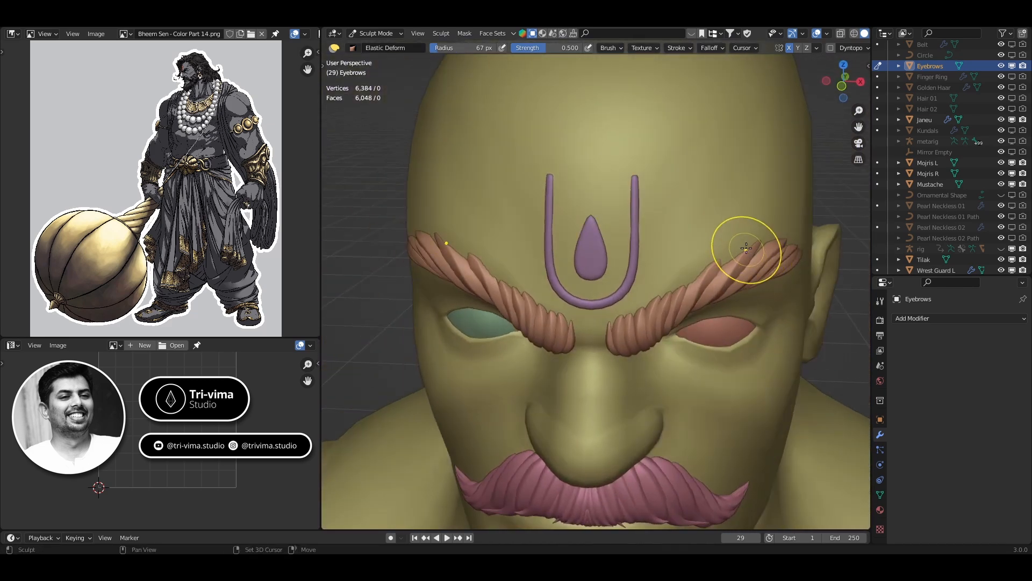
pyautogui.scroll(4, 742, 247)
pyautogui.moveTo(715, 226); pyautogui.dragTo(717, 219)
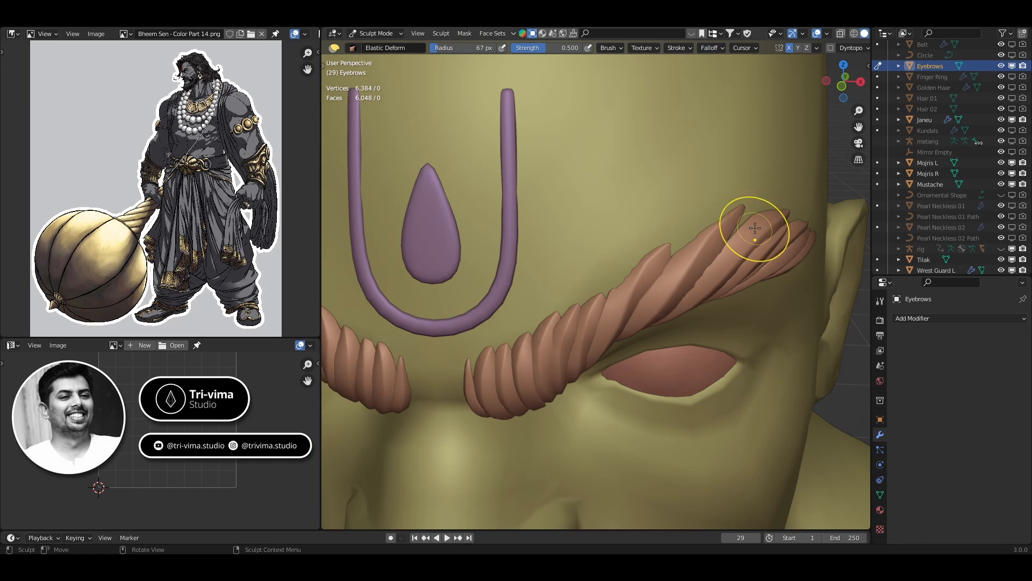
# - Fit the inner ends of both eyebrows against the brow above the nose with symmetric Elastic Deform strokes
pyautogui.scroll(-3, 618, 299)
pyautogui.moveTo(618, 300)
pyautogui.mouseDown(button='middle')
pyautogui.moveTo(689, 264)
pyautogui.moveTo(639, 268)
pyautogui.mouseUp(button='middle')
pyautogui.scroll(5, 639, 269)
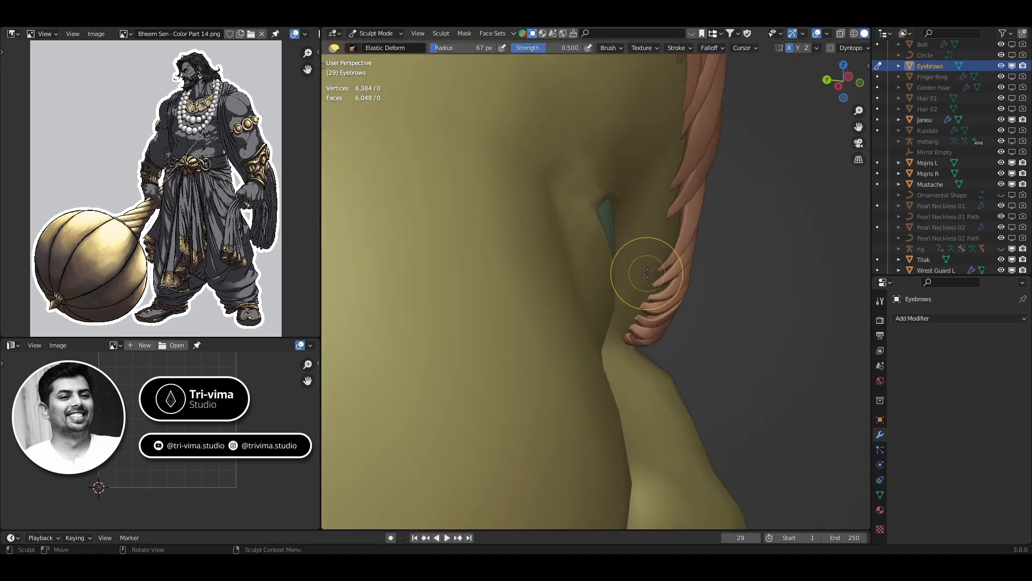
pyautogui.moveTo(701, 209); pyautogui.dragTo(699, 210)
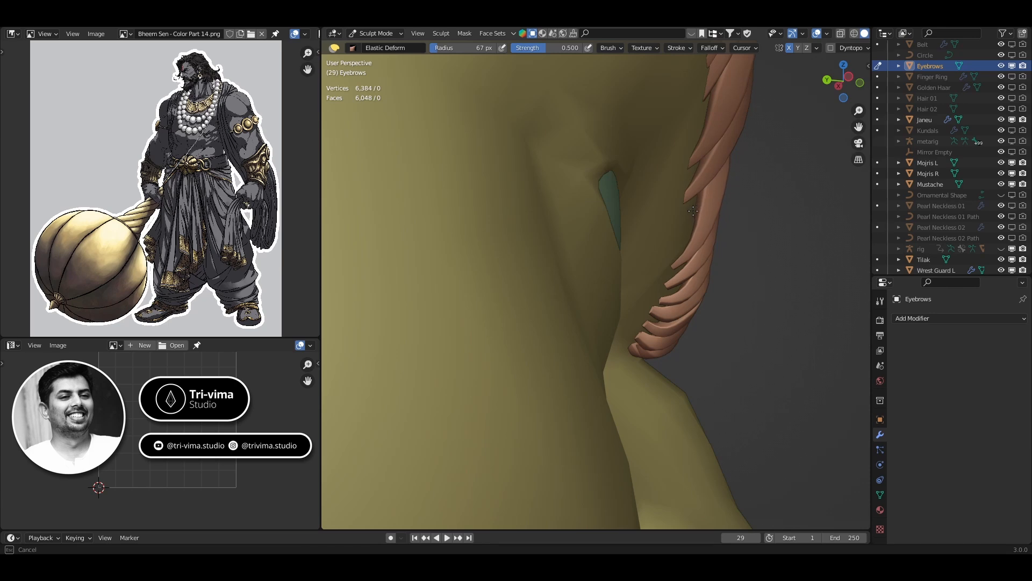
pyautogui.moveTo(670, 291); pyautogui.dragTo(646, 339, button='middle')
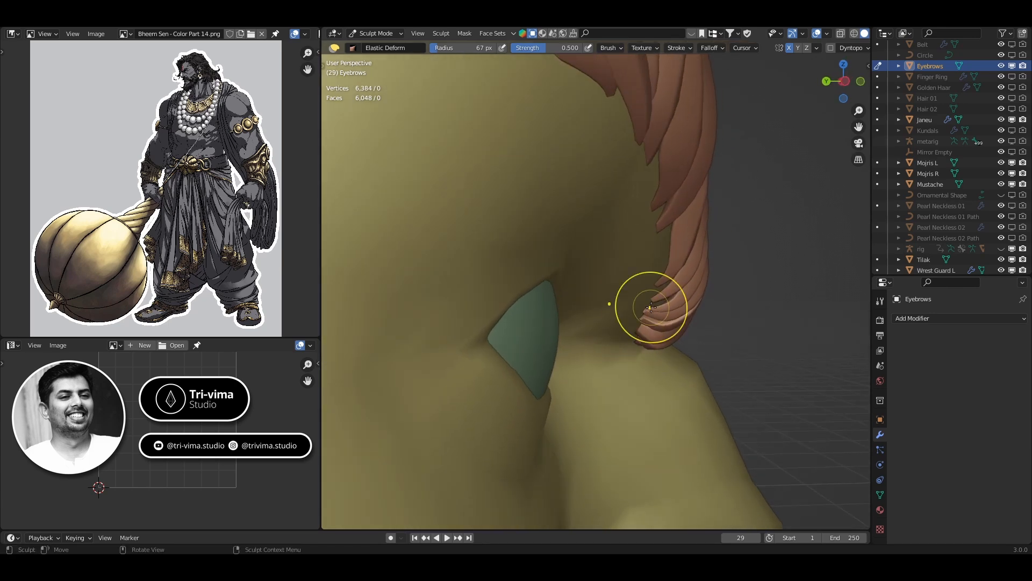
pyautogui.moveTo(656, 295); pyautogui.dragTo(624, 328, button='middle')
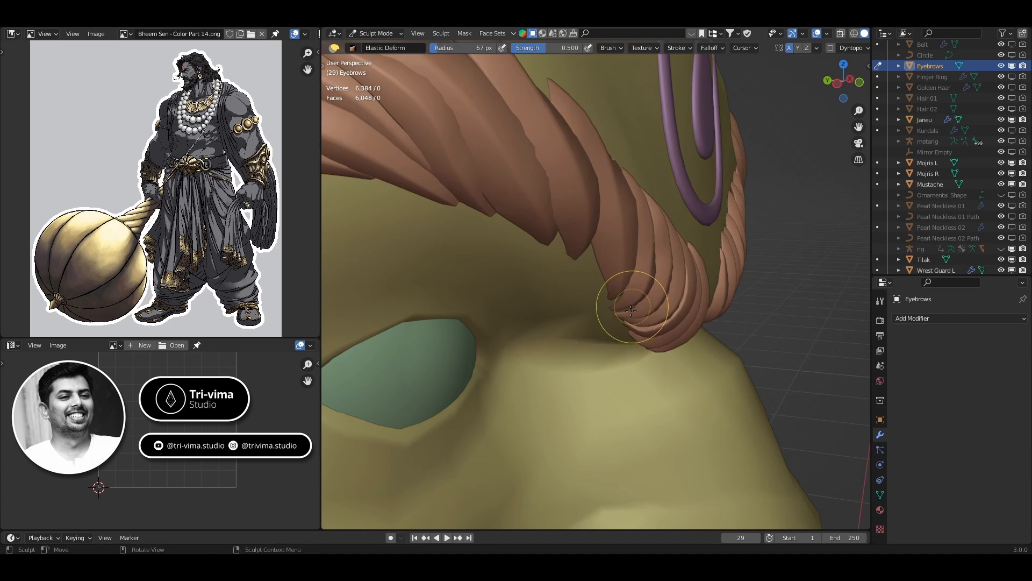
pyautogui.moveTo(641, 326); pyautogui.dragTo(622, 320)
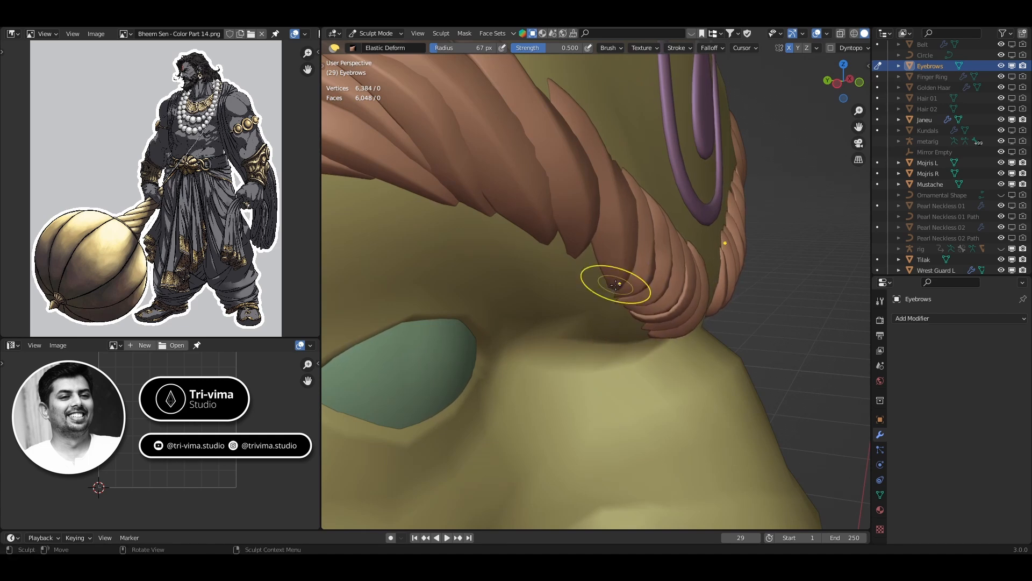
pyautogui.moveTo(611, 281); pyautogui.dragTo(590, 314, button='middle')
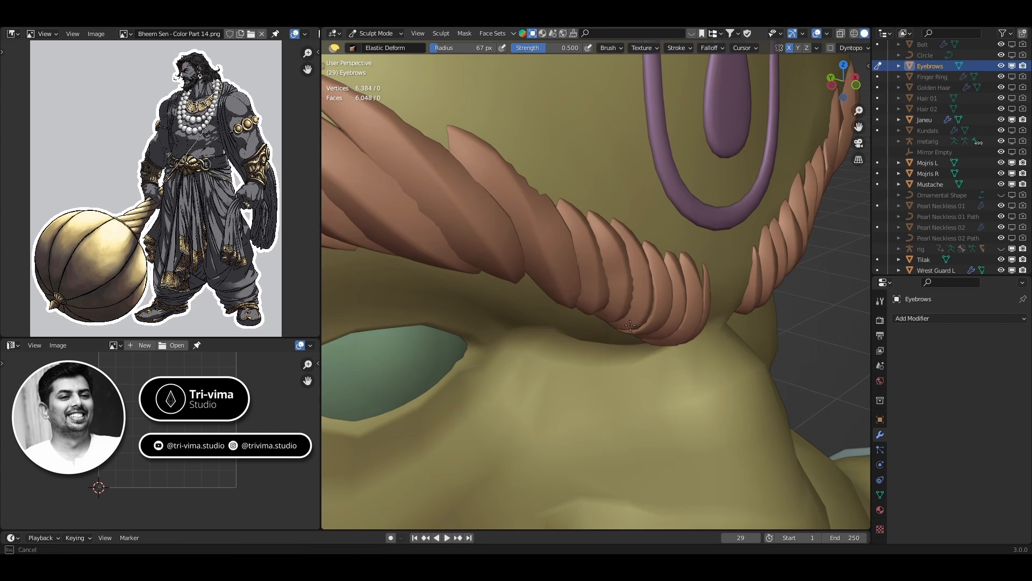
pyautogui.moveTo(640, 339)
pyautogui.mouseDown(button='middle')
pyautogui.moveTo(709, 309)
pyautogui.moveTo(686, 345)
pyautogui.mouseUp(button='middle')
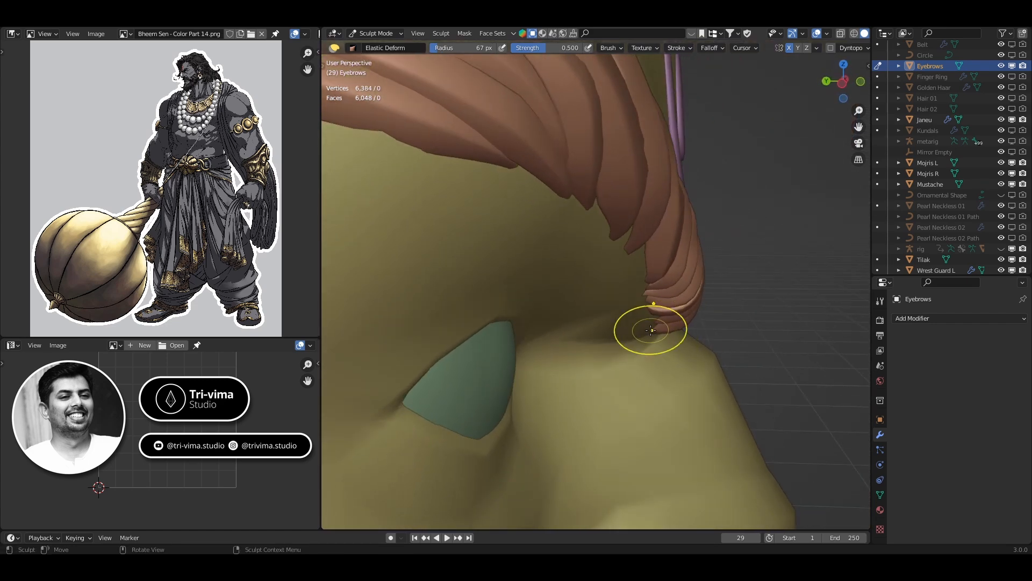
pyautogui.moveTo(651, 305); pyautogui.dragTo(547, 281, button='middle')
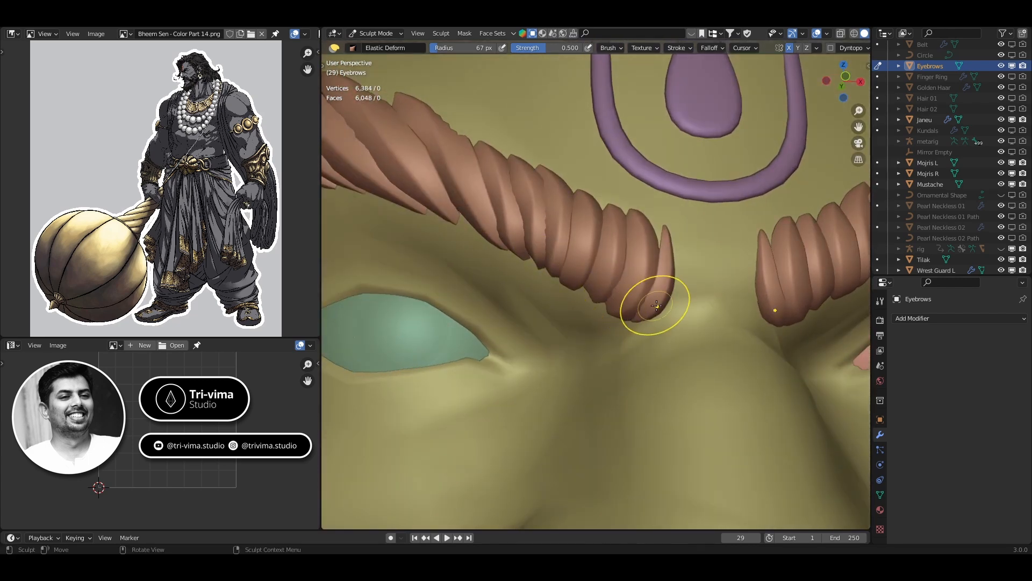
pyautogui.moveTo(652, 300); pyautogui.dragTo(641, 334, button='middle')
pyautogui.scroll(-6, 640, 334)
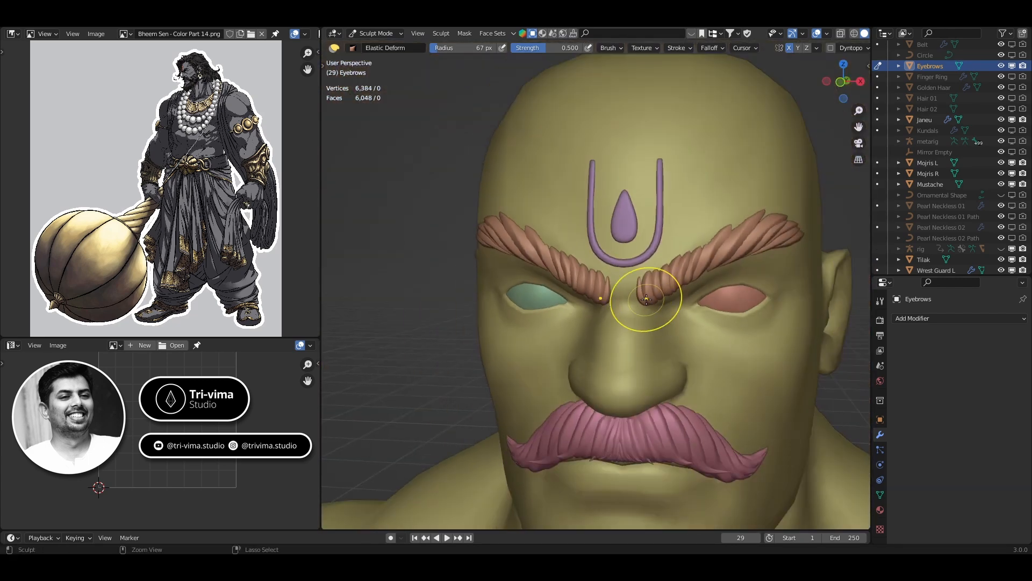
# - Return the Eyebrows to Object Mode and check their fit from several angles
pyautogui.hotkey('ctrl', 'Tab')
pyautogui.click(591, 302)
pyautogui.moveTo(576, 302); pyautogui.dragTo(680, 314, button='middle')
pyautogui.moveTo(646, 392); pyautogui.dragTo(612, 374, button='middle')
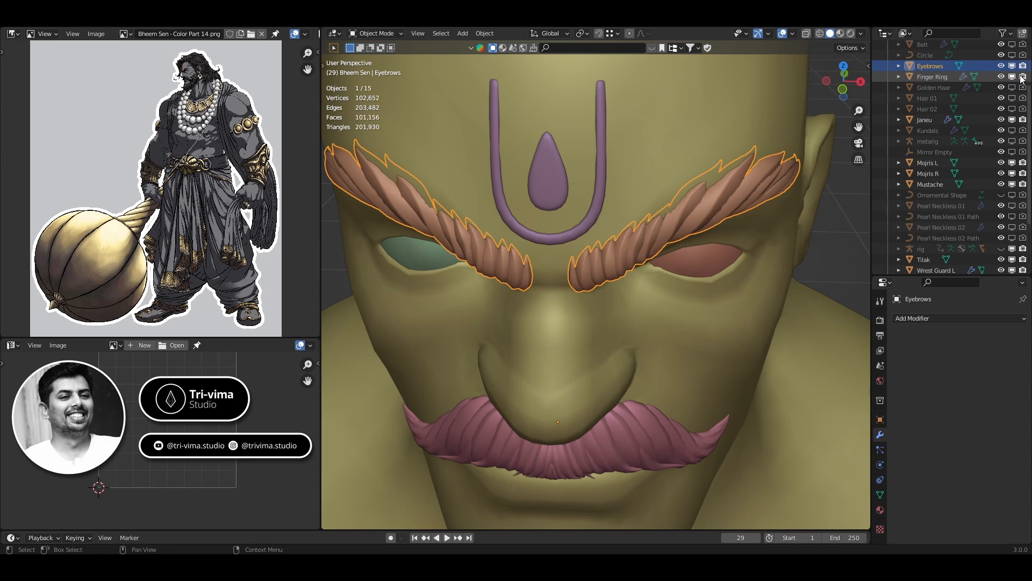
# - Enable the Finger Ring in the viewport and renders, select it, and frame it on the hand
pyautogui.click(939, 78)
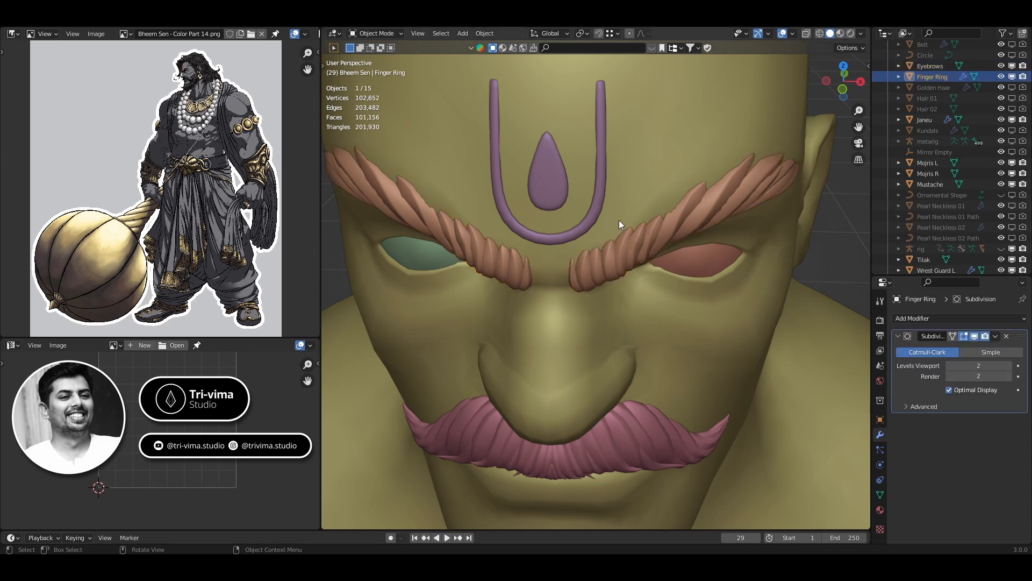
pyautogui.press('KP_Decimal')
pyautogui.scroll(-6, 713, 292)
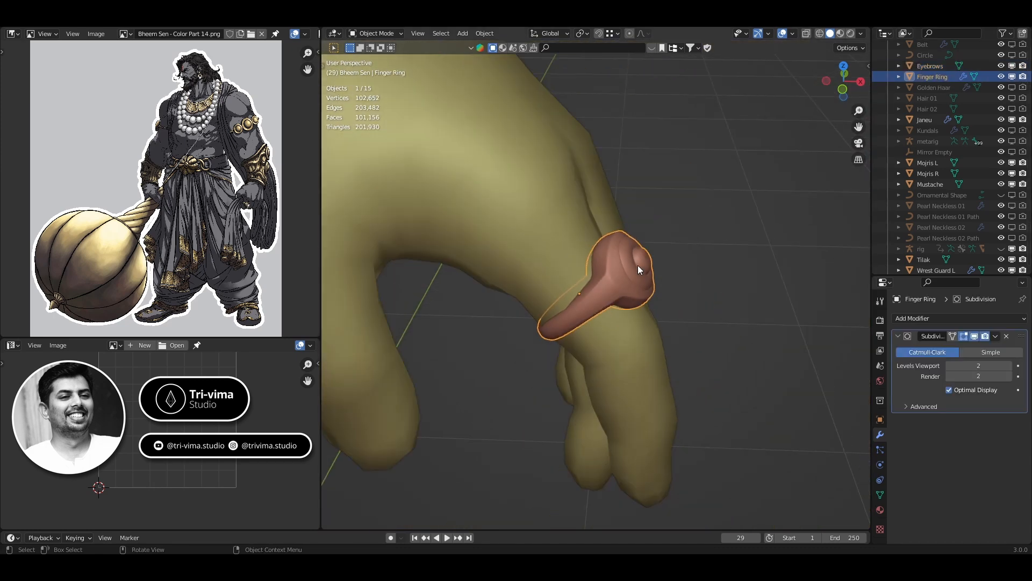
# - Set the Finger Ring's Subdivision viewport level to 1 and compare its mesh with Optimal Display and On Cage toggled
pyautogui.press('Tab')
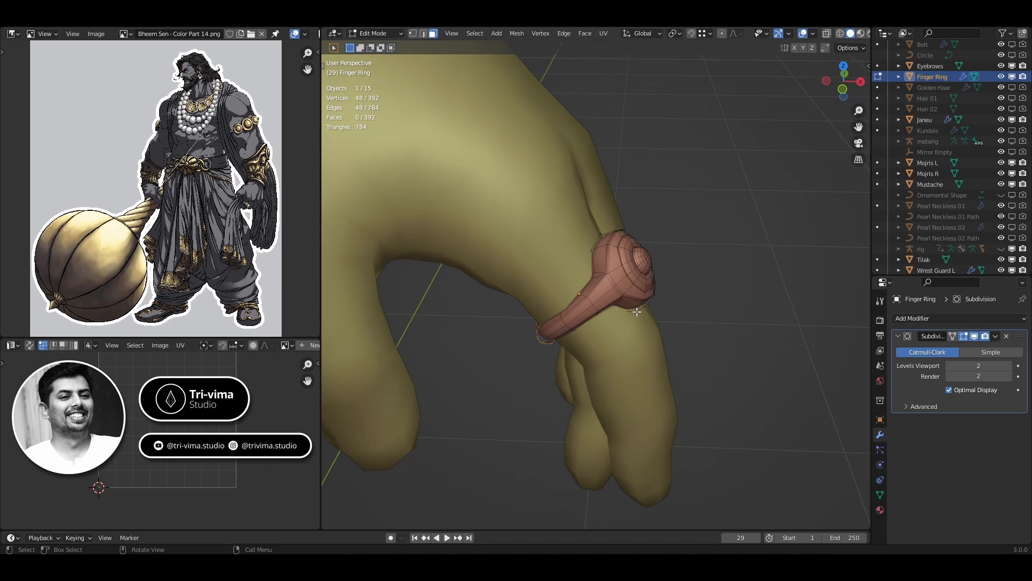
pyautogui.press('Tab')
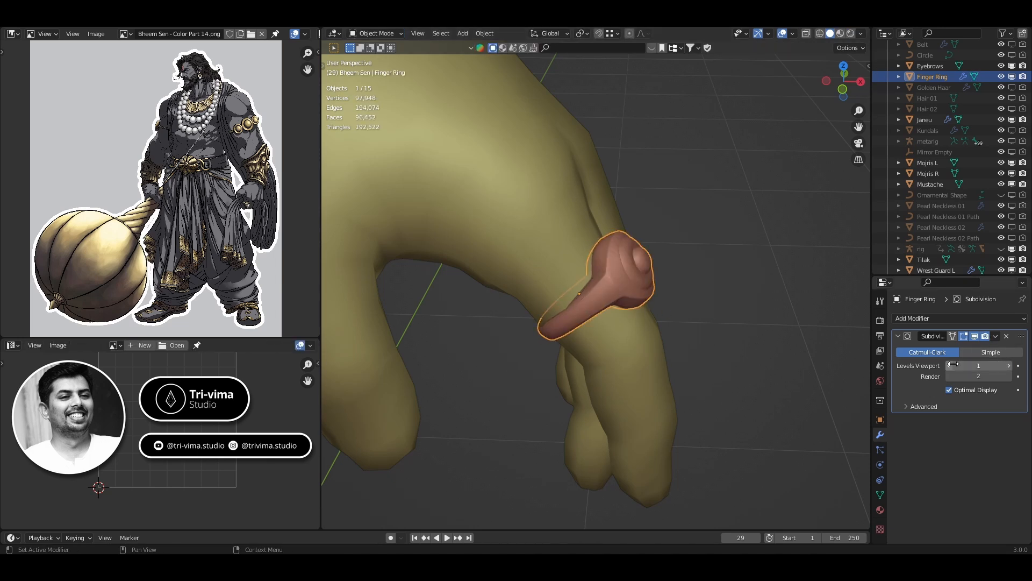
pyautogui.click(950, 390)
pyautogui.press('Tab')
pyautogui.click(953, 337)
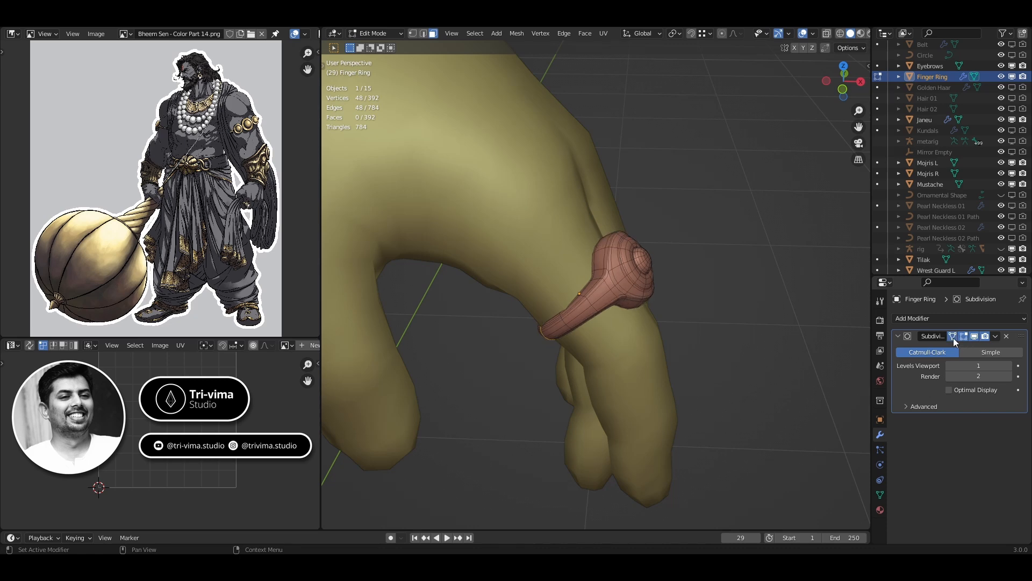
pyautogui.scroll(6, 569, 318)
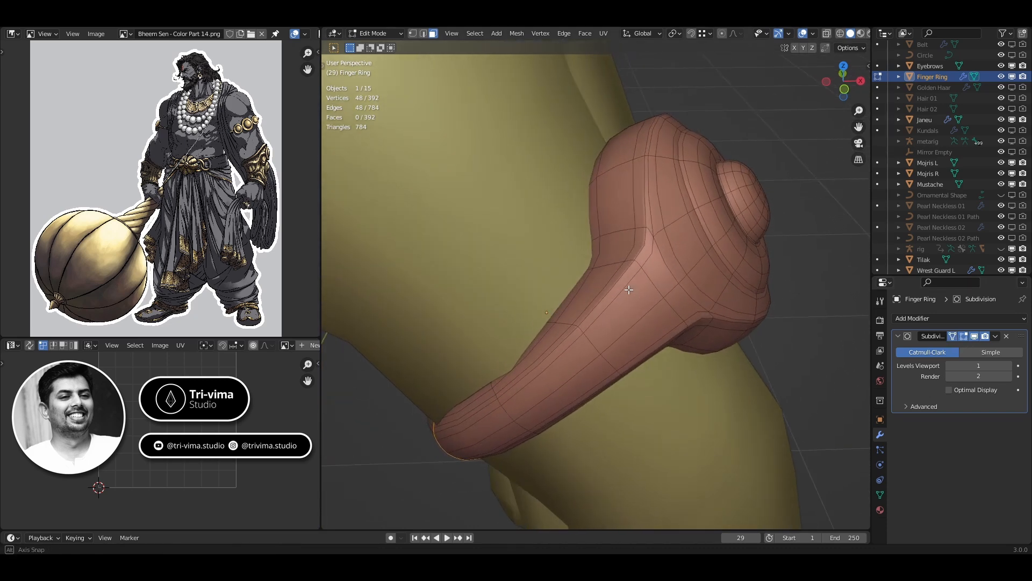
pyautogui.click(948, 392)
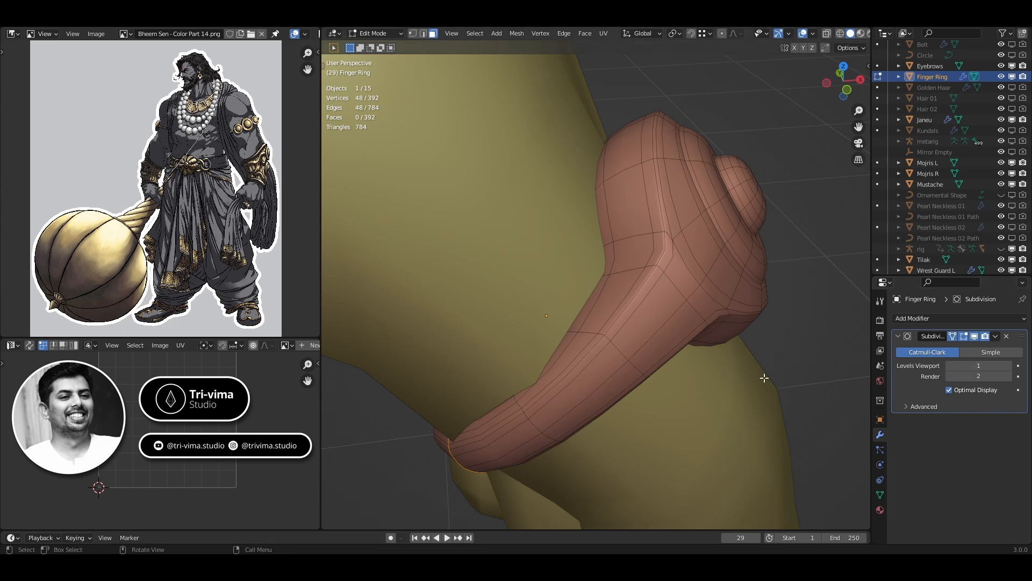
pyautogui.click(952, 336)
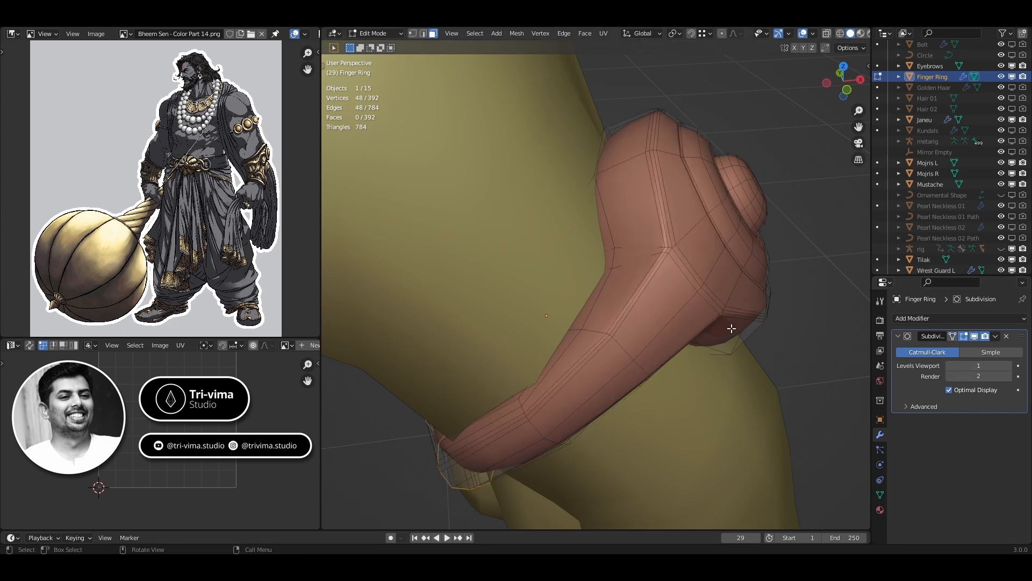
pyautogui.moveTo(655, 310); pyautogui.dragTo(564, 357, button='middle')
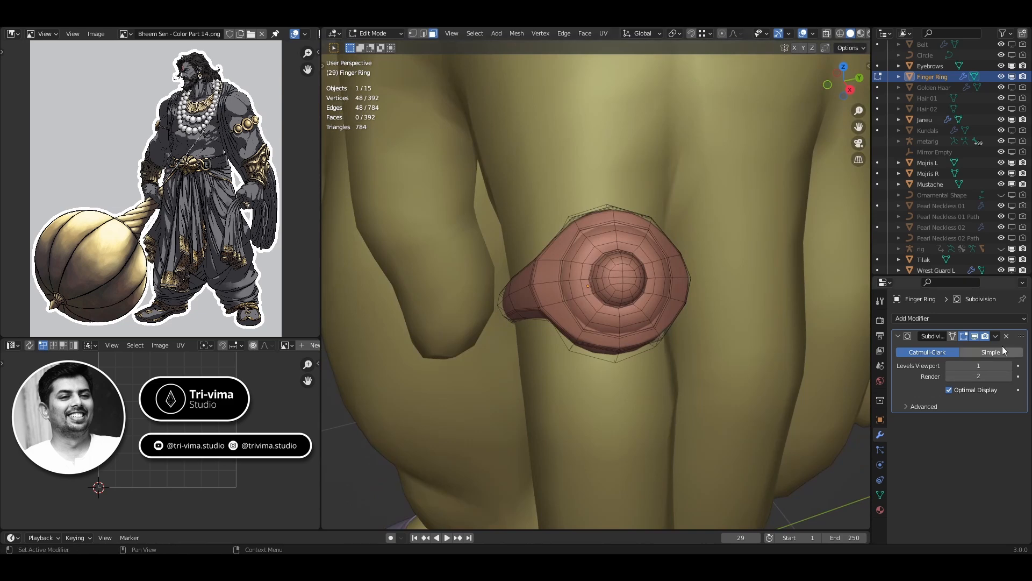
# - Apply the Subdivision modifier to the Finger Ring and examine its mesh density around the finger
pyautogui.press('Tab')
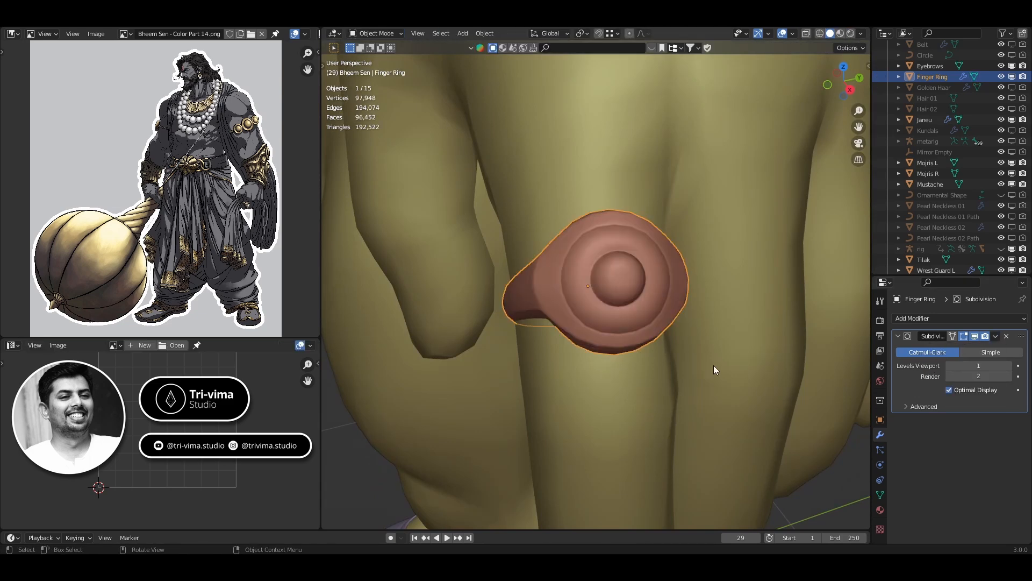
pyautogui.click(995, 338)
pyautogui.click(951, 349)
pyautogui.press('Tab')
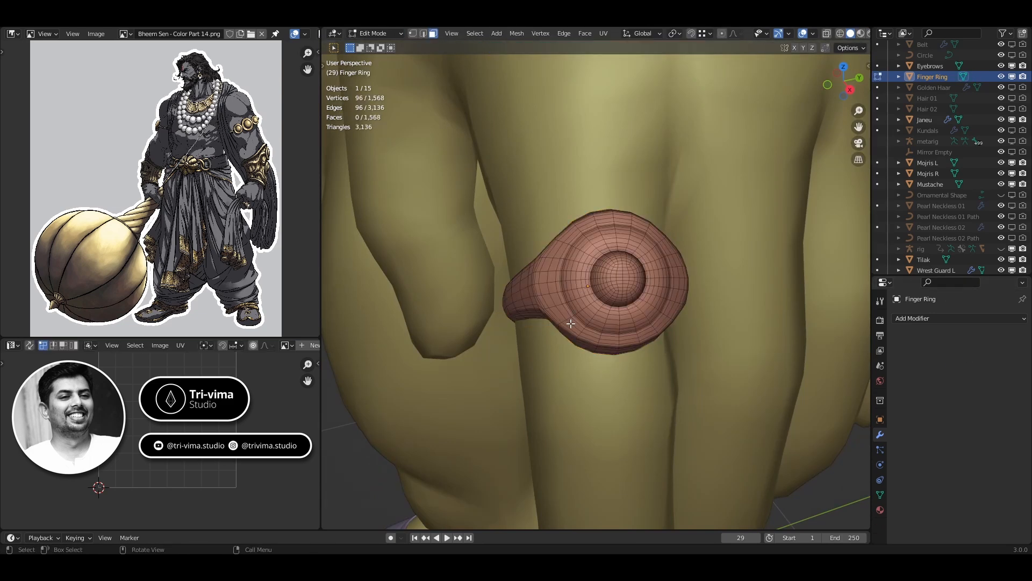
pyautogui.moveTo(570, 323); pyautogui.dragTo(713, 215, button='middle')
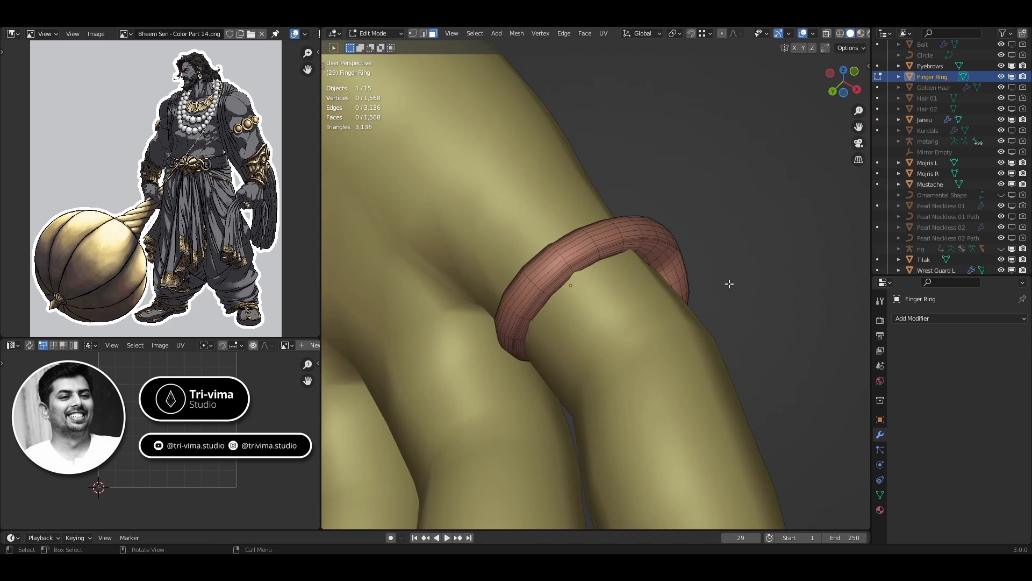
pyautogui.moveTo(642, 277); pyautogui.dragTo(489, 333, button='middle')
pyautogui.scroll(-7, 624, 328)
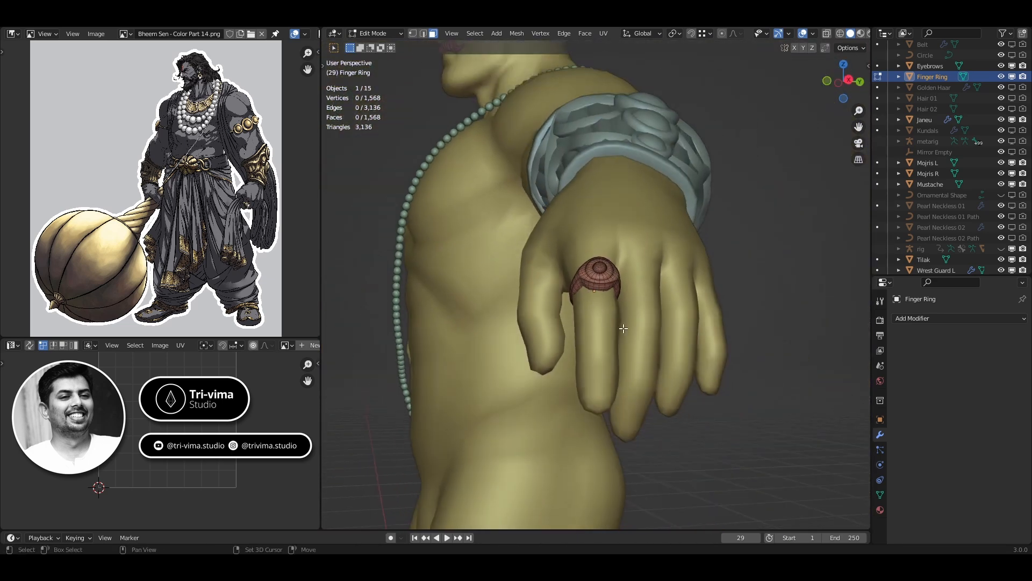
pyautogui.keyDown('shift'); pyautogui.moveTo(623, 328); pyautogui.dragTo(586, 344, button='middle'); pyautogui.keyUp('shift')
pyautogui.press('Tab')
pyautogui.press('Tab')
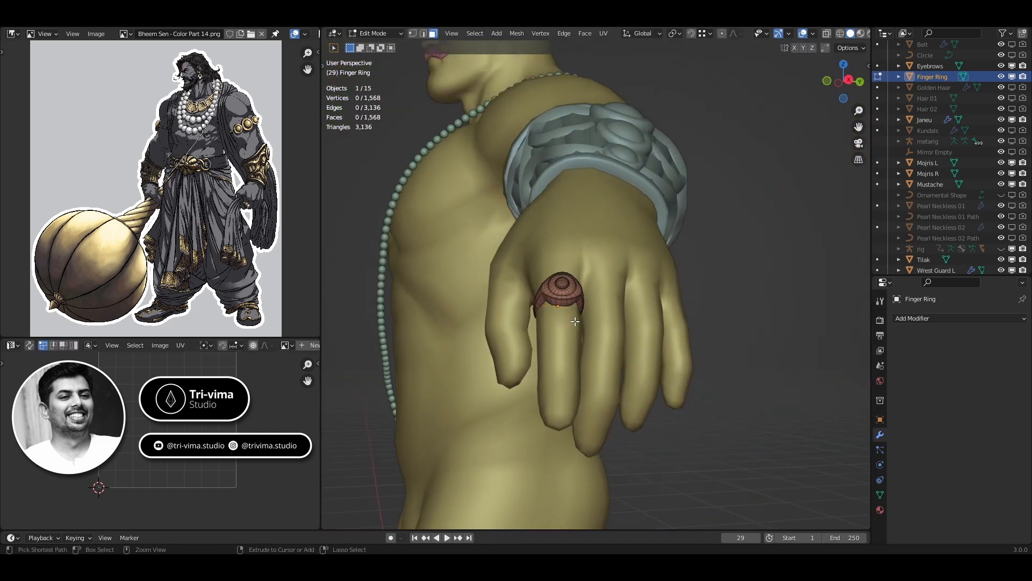
# - Undo applying Subdivision to the Finger Ring, remove the modifier instead, and open the base mesh in Edit Mode
pyautogui.hotkey('ctrl', 'z')
pyautogui.hotkey('ctrl', 'z')
pyautogui.hotkey('ctrl', 'z')
pyautogui.press('Tab')
pyautogui.hotkey('ctrl', '1')
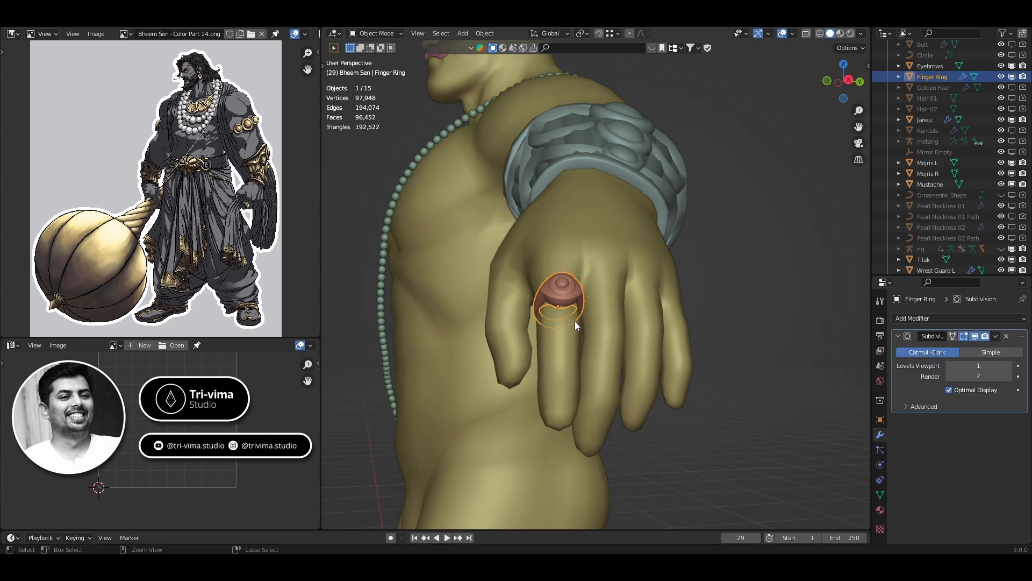
pyautogui.click(1007, 336)
pyautogui.press('Tab')
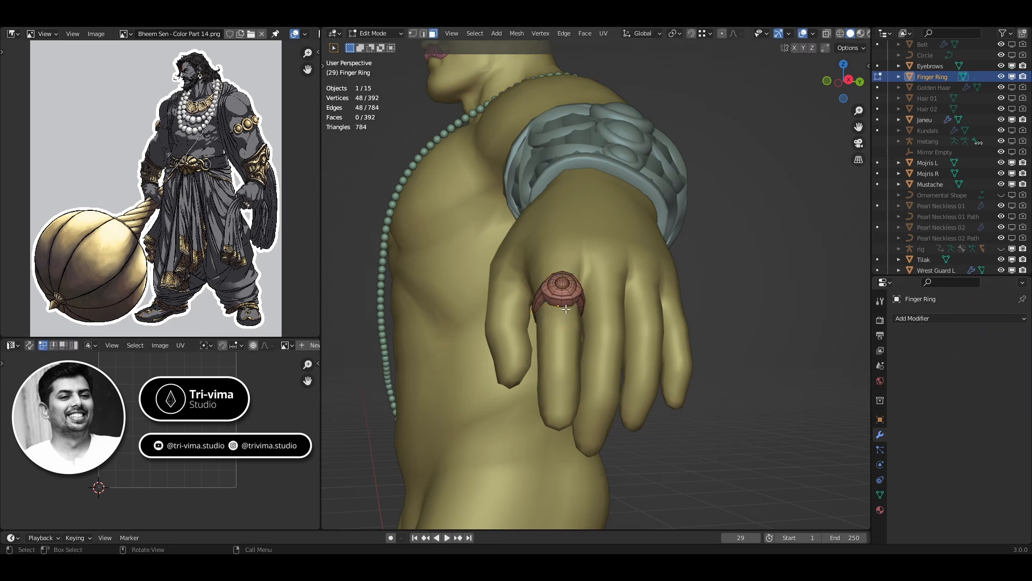
# - Return the Finger Ring to Object Mode and add a Subdivision modifier with viewport level 1
pyautogui.scroll(5, 562, 306)
pyautogui.moveTo(562, 307); pyautogui.dragTo(481, 384, button='middle')
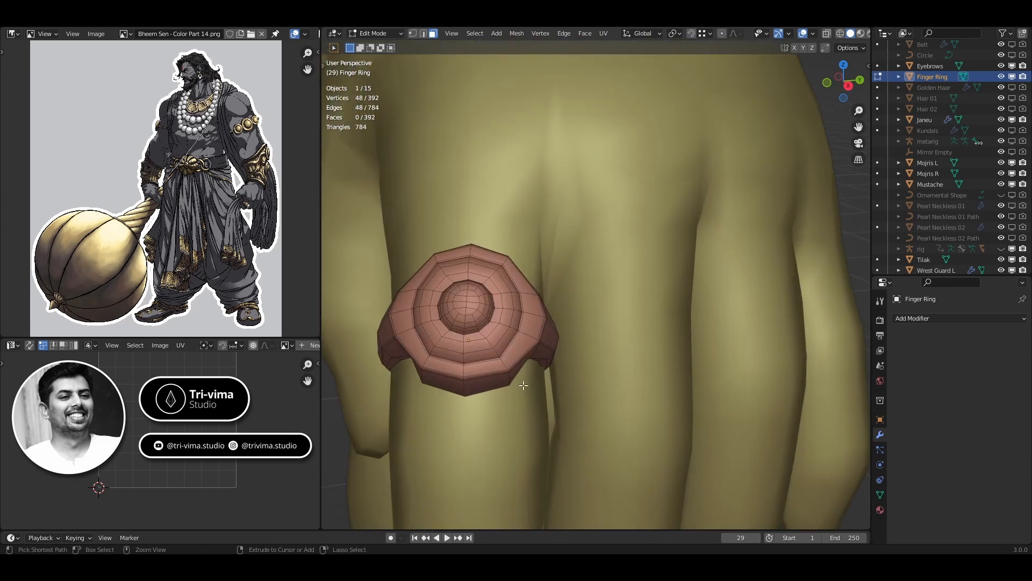
pyautogui.hotkey('ctrl', 'Tab')
pyautogui.click(452, 388)
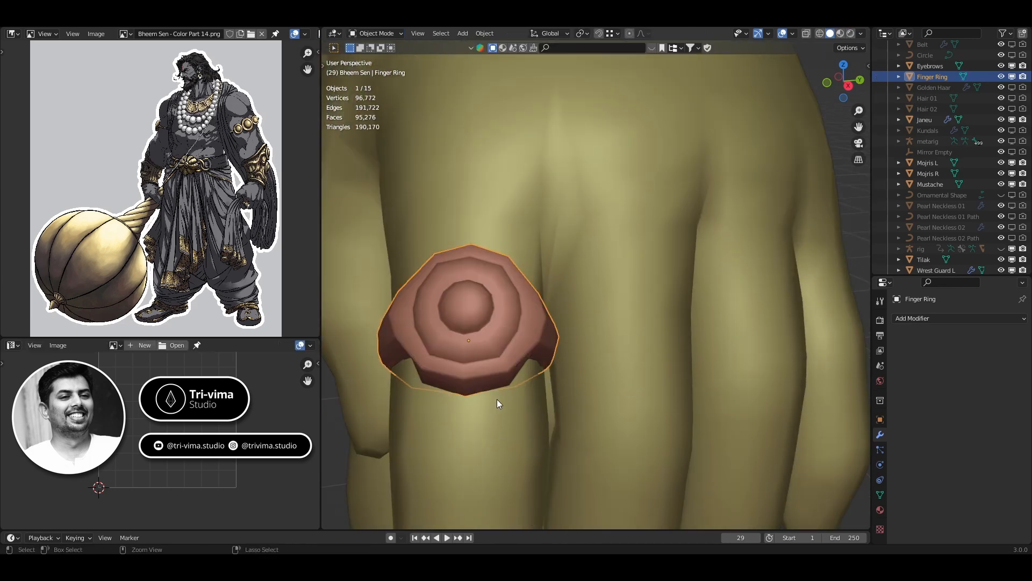
pyautogui.hotkey('ctrl', '1')
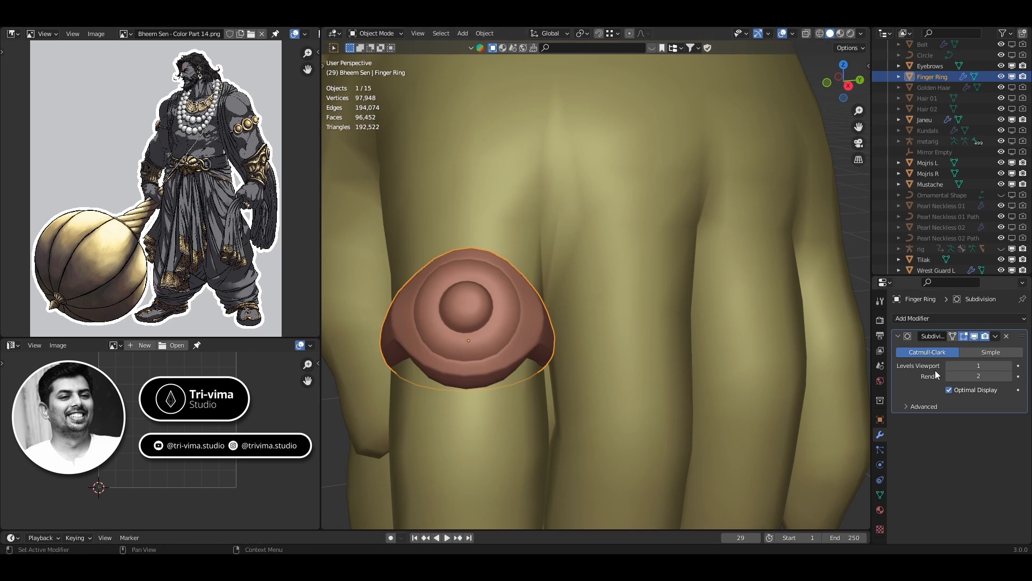
# - Apply the Subdivision modifier to the Finger Ring and check the resulting mesh in Edit Mode
pyautogui.click(996, 336)
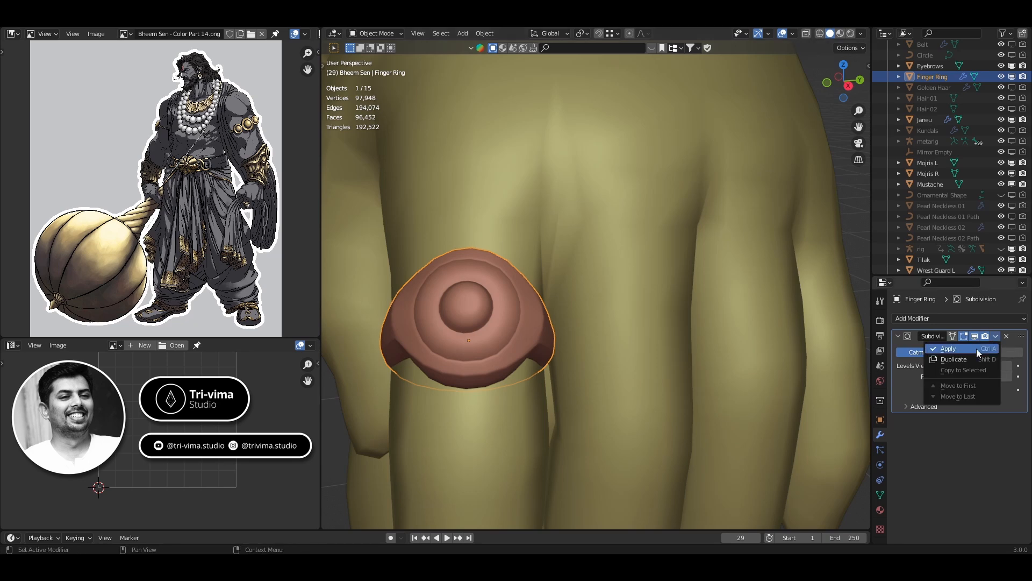
pyautogui.click(962, 349)
pyautogui.press('Tab')
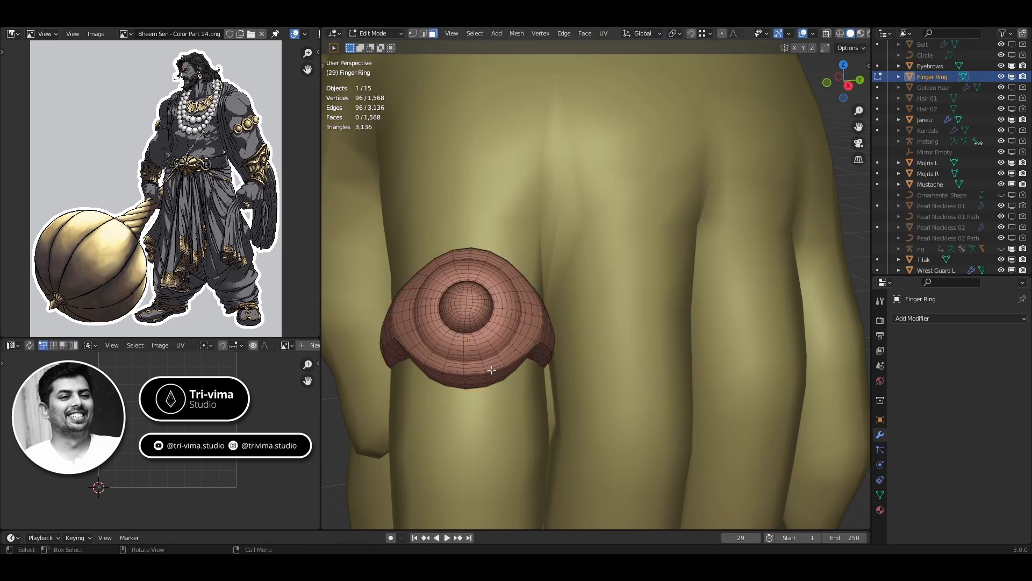
pyautogui.scroll(-6, 494, 370)
pyautogui.press('Tab')
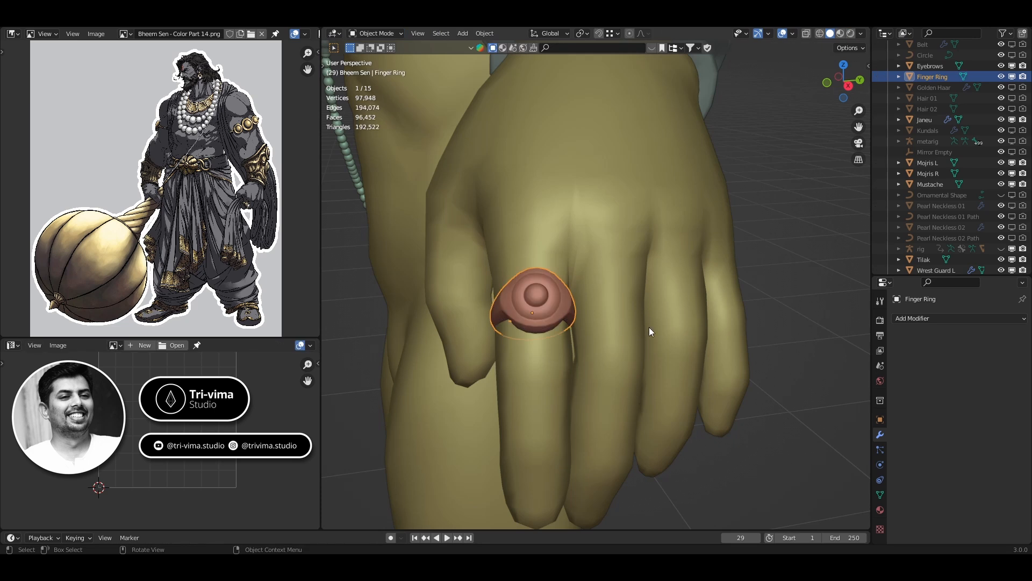
pyautogui.scroll(-2, 650, 326)
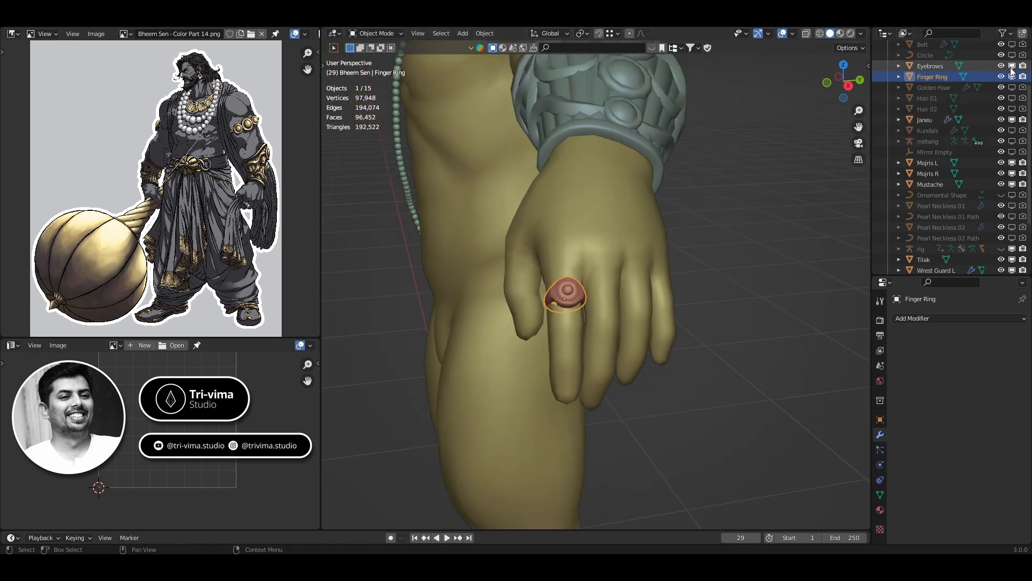
# - Enable the Belt, Beared, Baajubandh String and Baajubandh in the viewport and renders
pyautogui.scroll(3, 953, 163)
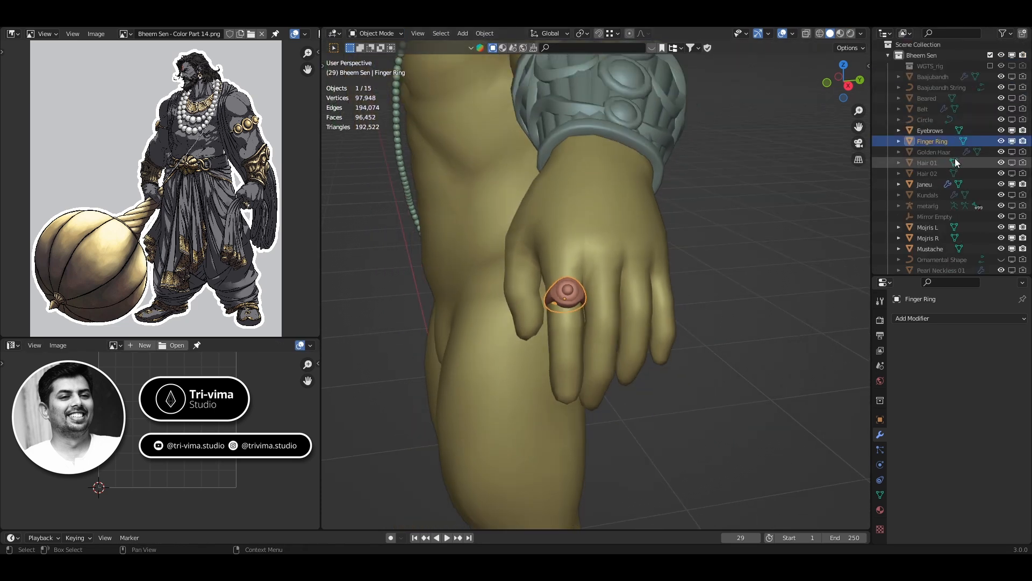
pyautogui.click(1012, 109)
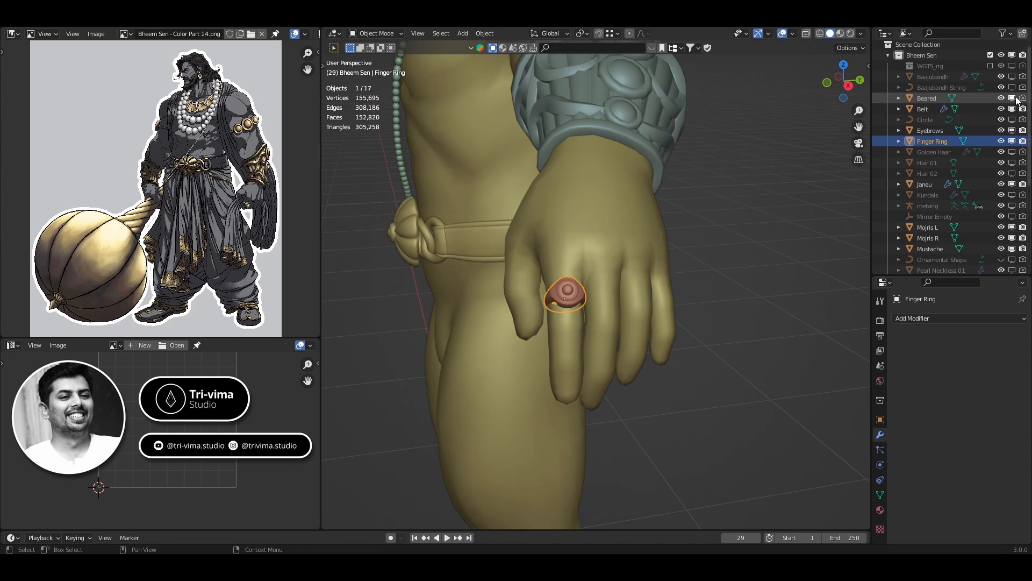
pyautogui.click(1011, 88)
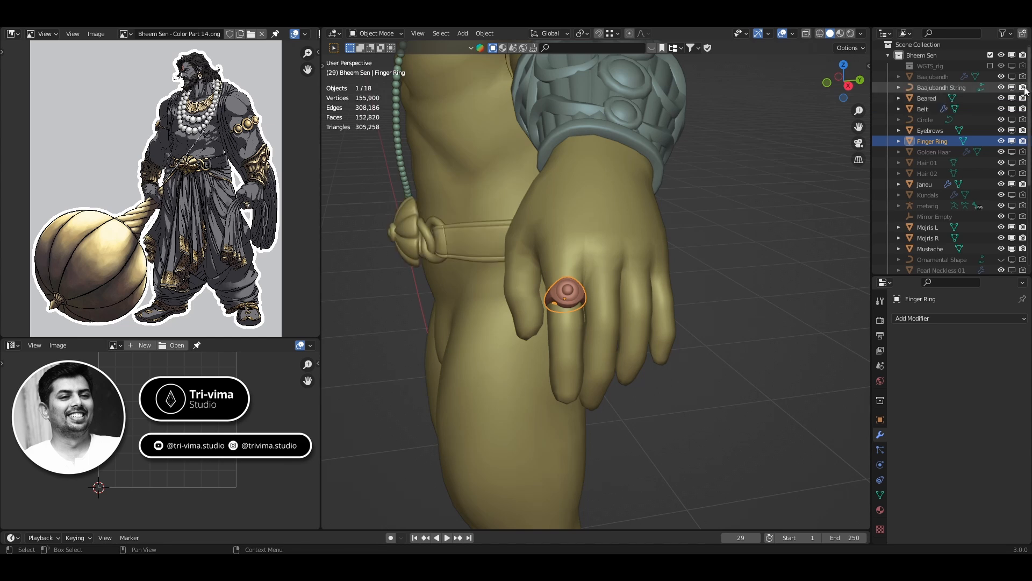
pyautogui.click(1012, 77)
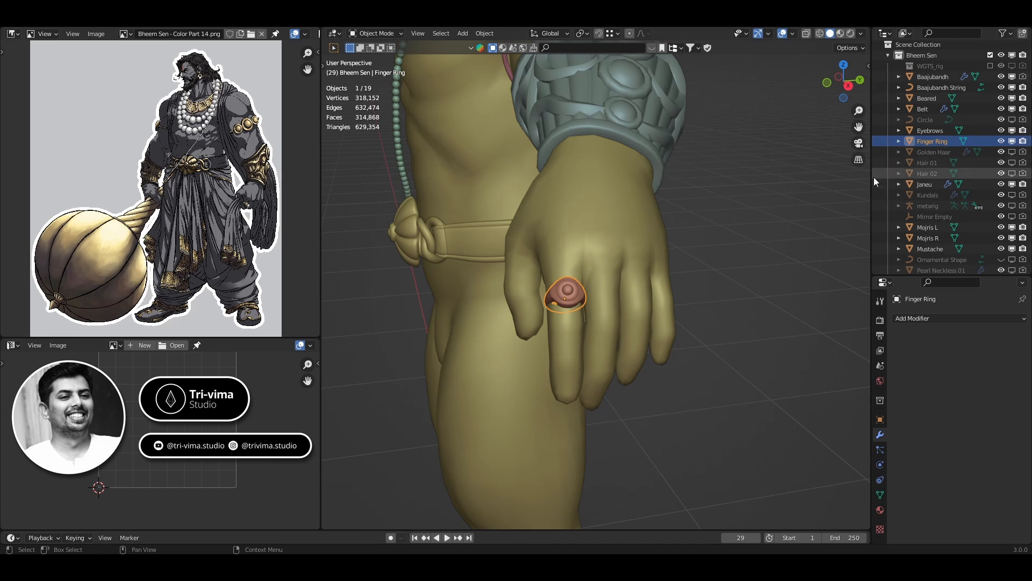
# - Select and frame the Belt, disable its Subdivision in the viewport, and examine the base mesh in Edit Mode
pyautogui.scroll(-2, 718, 314)
pyautogui.moveTo(719, 314); pyautogui.dragTo(467, 340, button='middle')
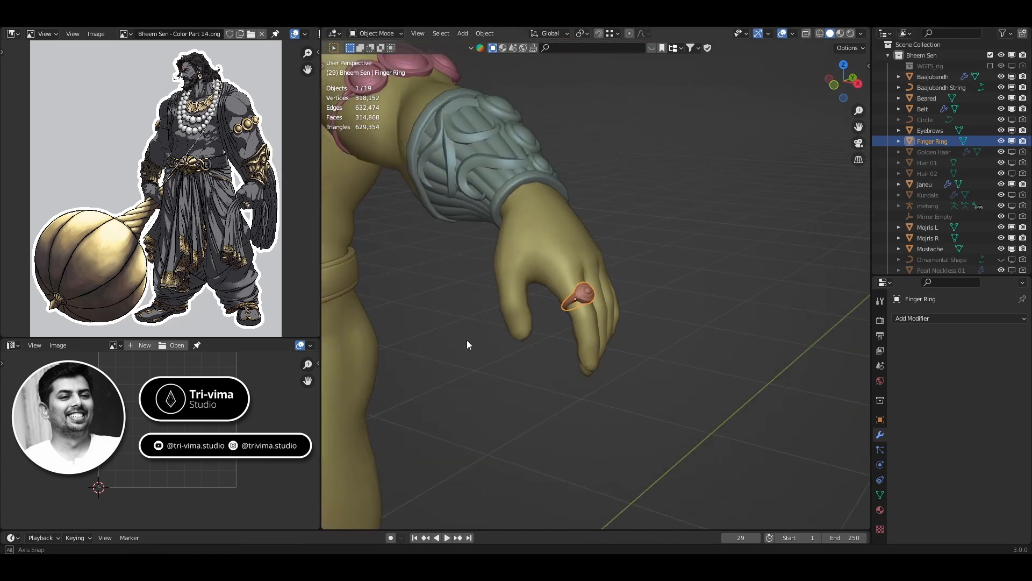
pyautogui.click(348, 280)
pyautogui.press('KP_Decimal')
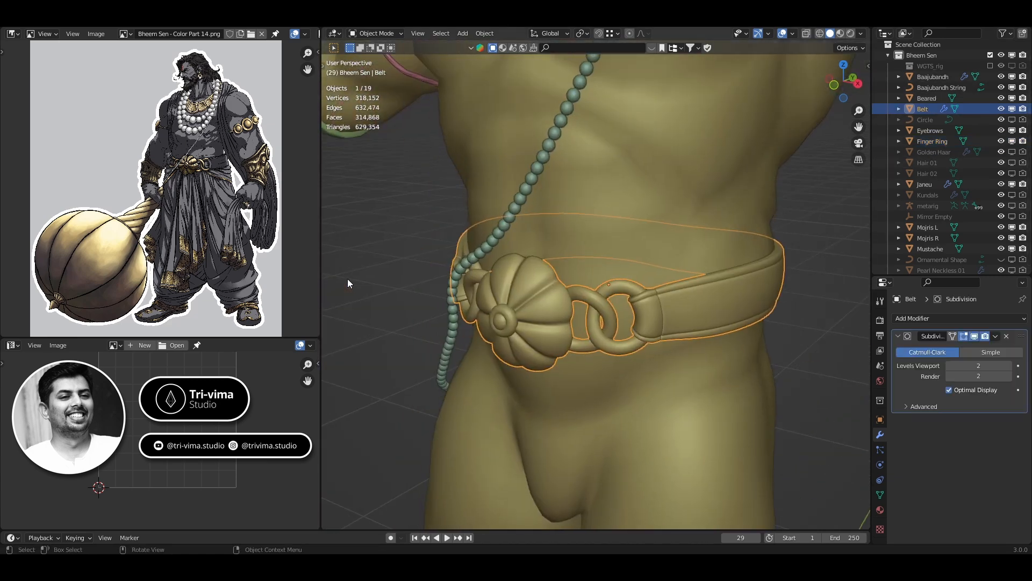
pyautogui.moveTo(408, 358); pyautogui.dragTo(621, 337, button='middle')
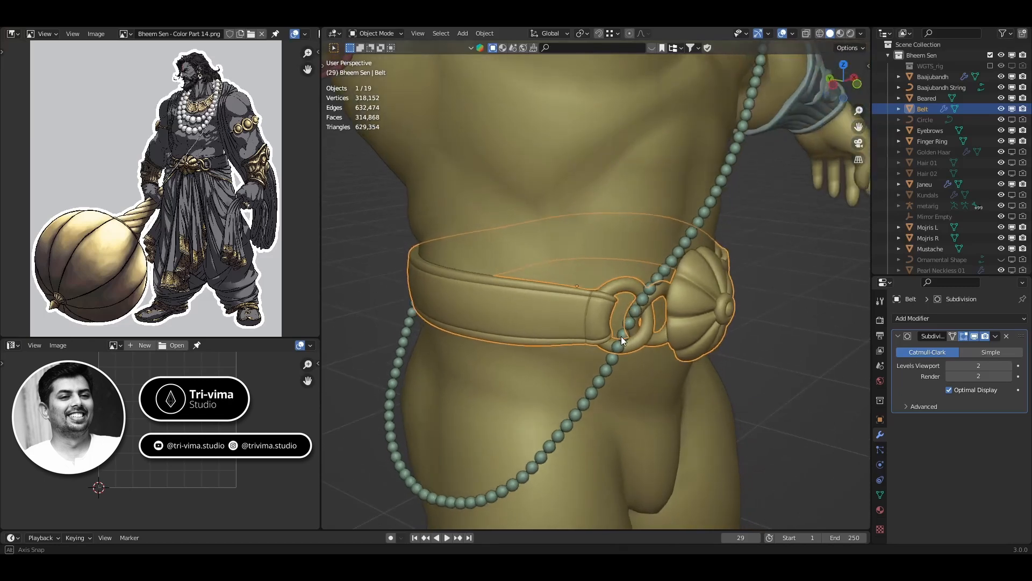
pyautogui.click(975, 336)
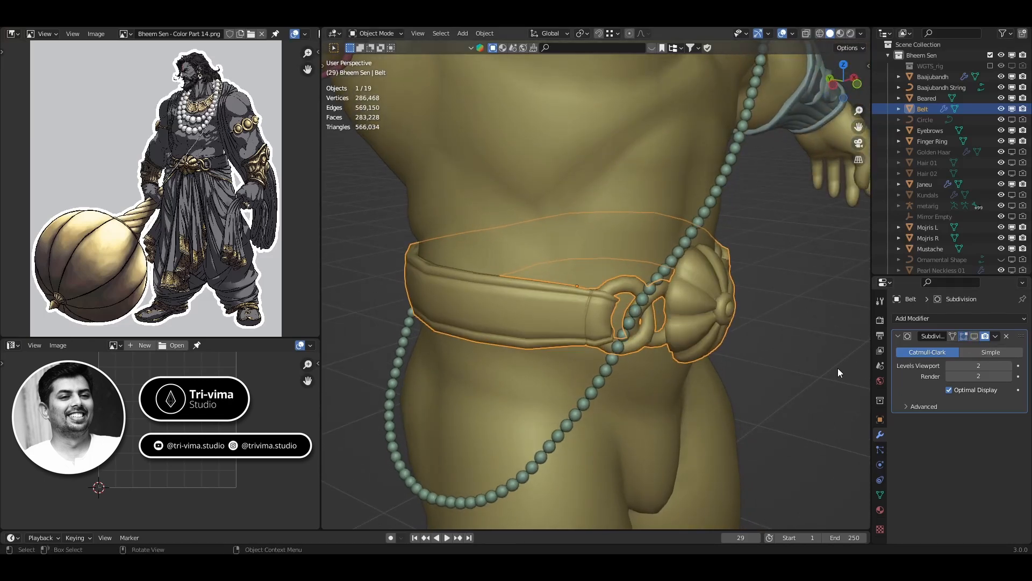
pyautogui.press('Tab')
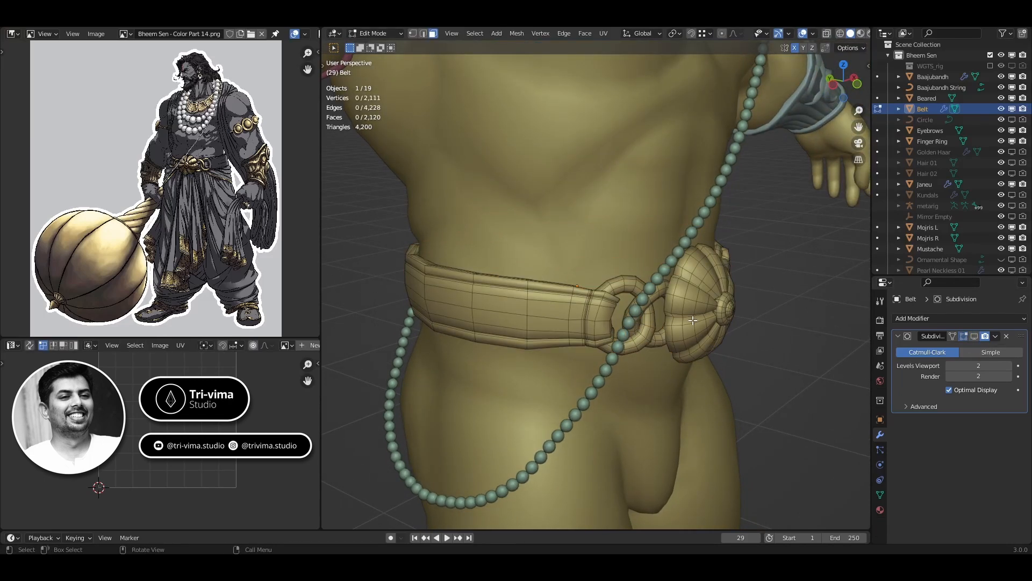
pyautogui.moveTo(692, 320); pyautogui.dragTo(573, 309, button='middle')
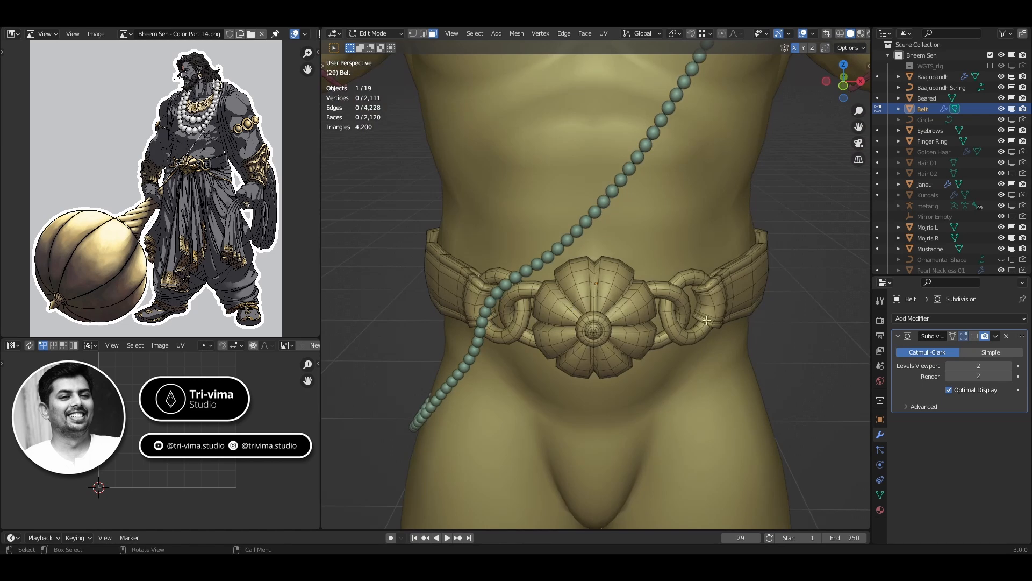
pyautogui.press('Tab')
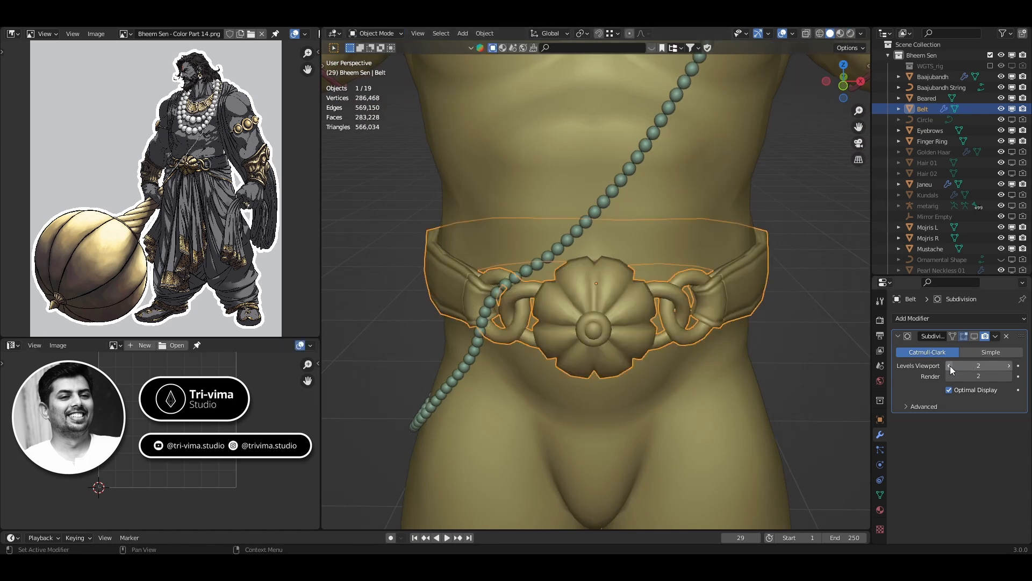
# - Re-enable the Belt's Subdivision in the viewport at level 1, apply the modifier, and check the mesh in Edit Mode
pyautogui.click(974, 336)
pyautogui.click(996, 336)
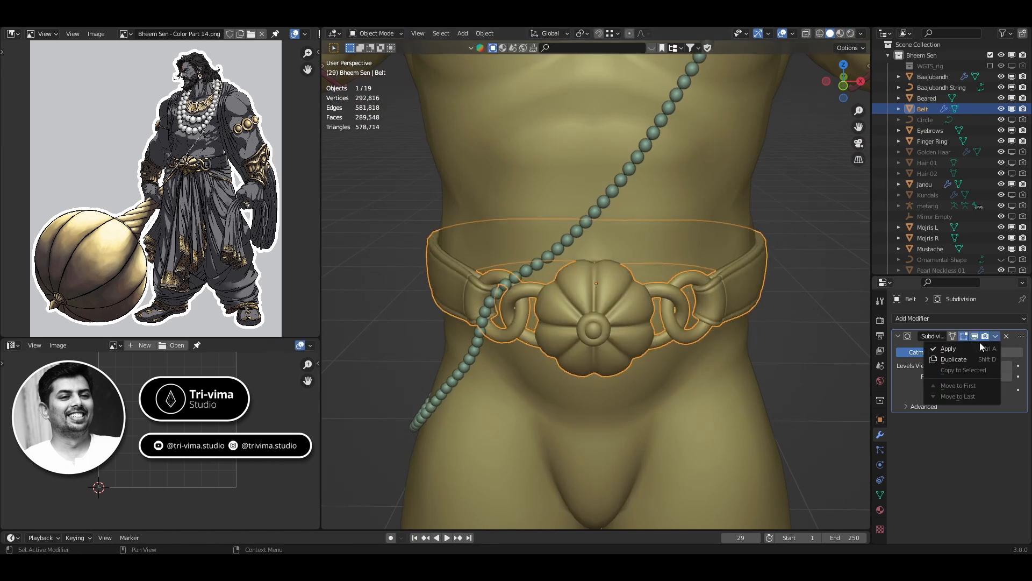
pyautogui.click(957, 347)
pyautogui.press('Tab')
pyautogui.moveTo(704, 357); pyautogui.dragTo(571, 368, button='middle')
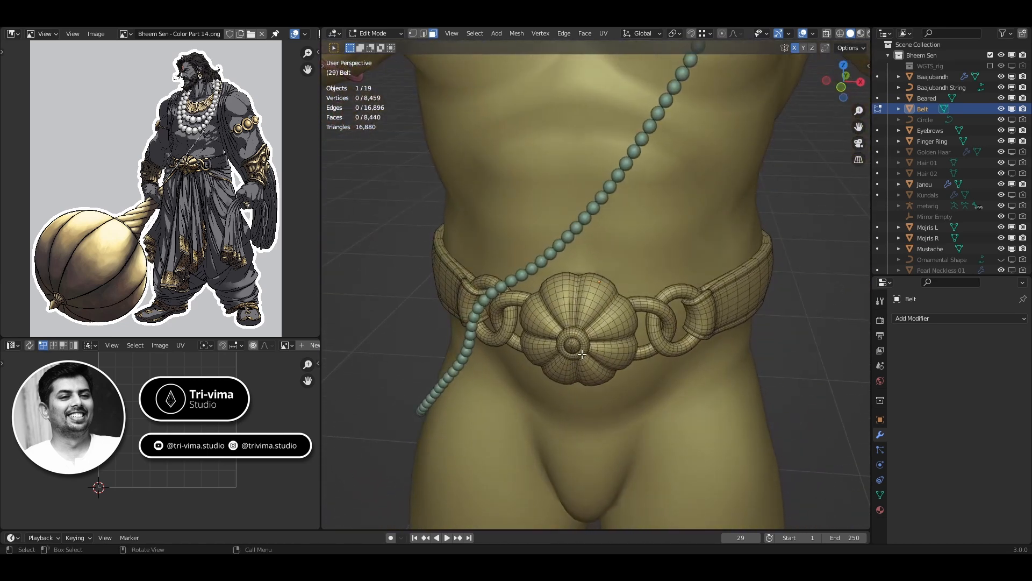
pyautogui.press('Tab')
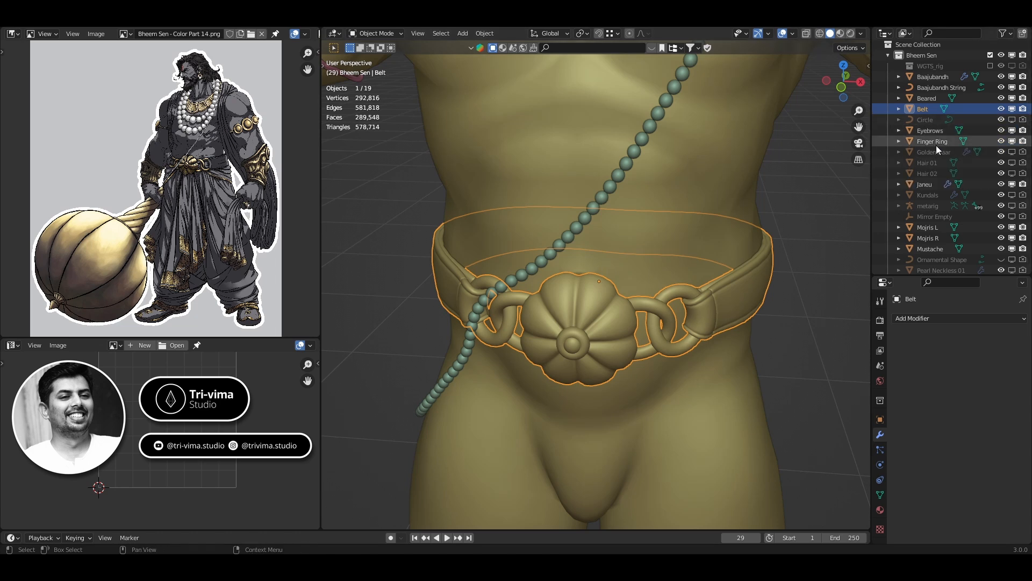
# - Select and frame the Baajubandh String and examine how it sits around the upper arm
pyautogui.click(937, 88)
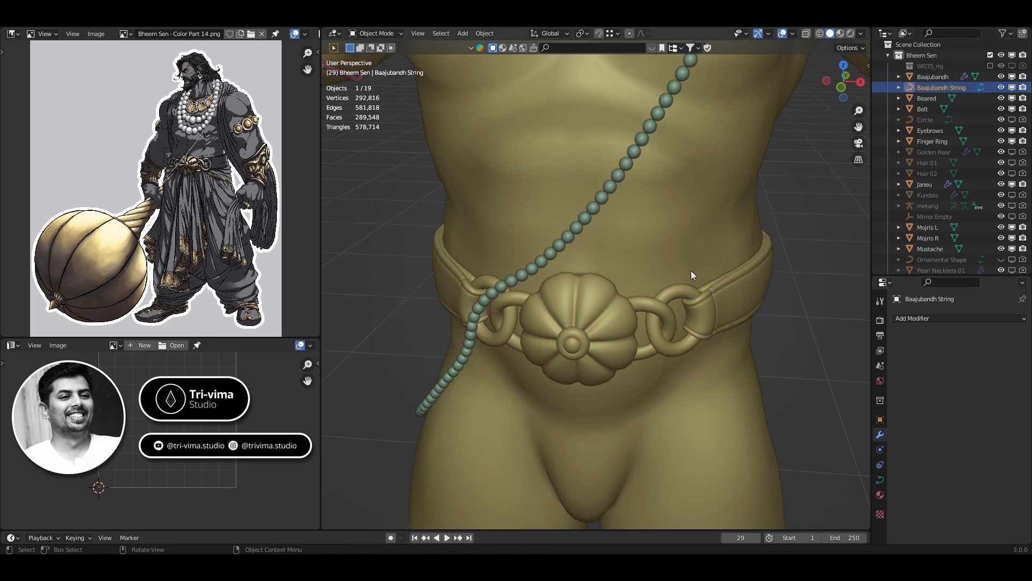
pyautogui.scroll(-5, 692, 270)
pyautogui.press('KP_Decimal')
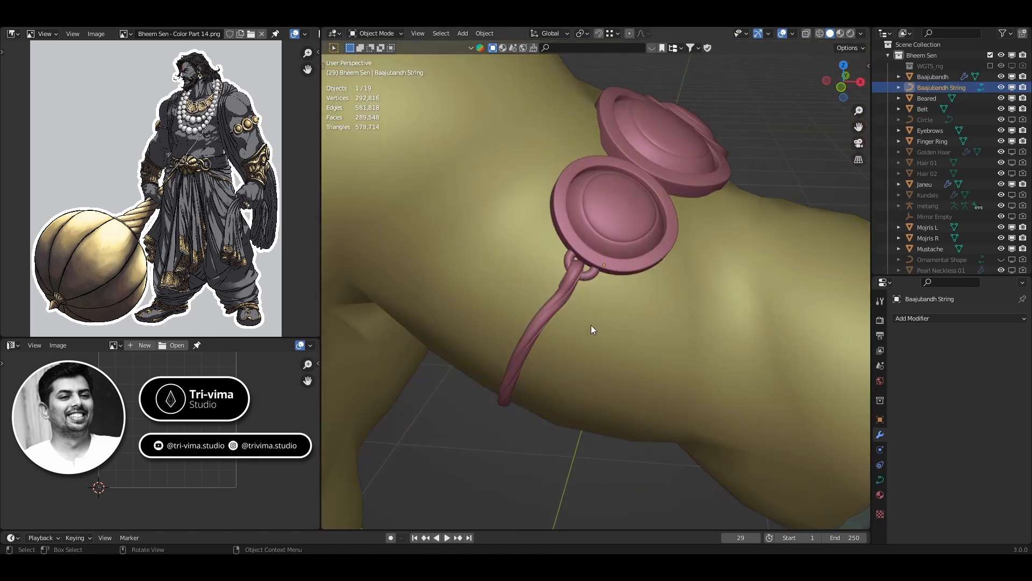
pyautogui.press('Tab')
pyautogui.moveTo(562, 318); pyautogui.dragTo(536, 301, button='middle')
pyautogui.scroll(-3, 436, 294)
pyautogui.press('Tab')
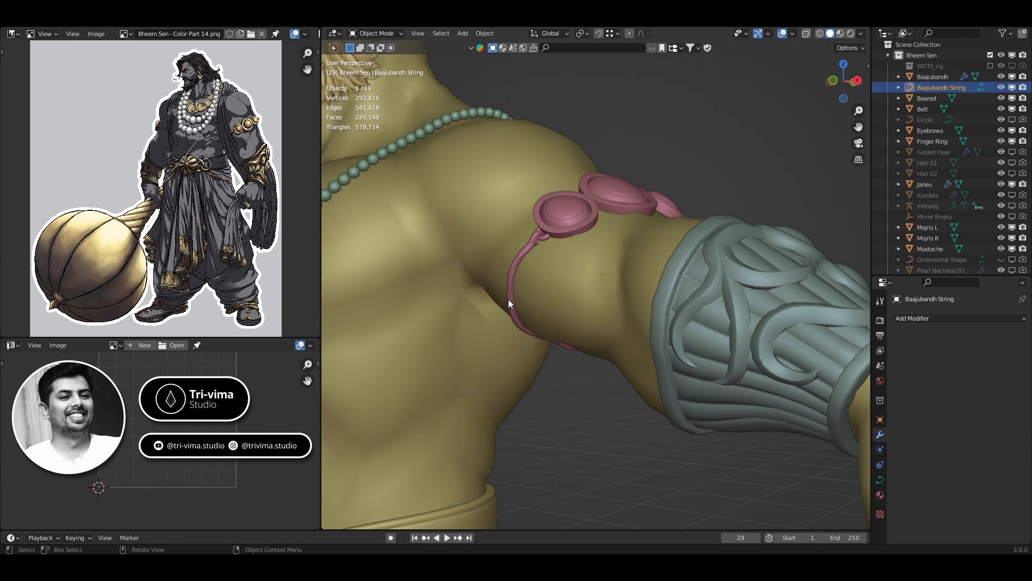
pyautogui.scroll(-5, 511, 286)
pyautogui.scroll(2, 513, 286)
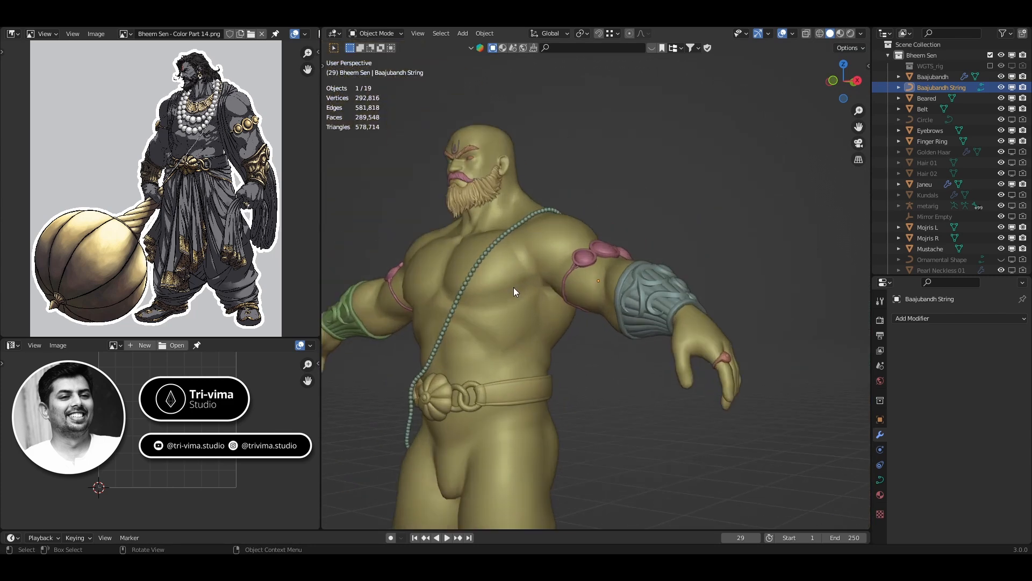
pyautogui.click(563, 294)
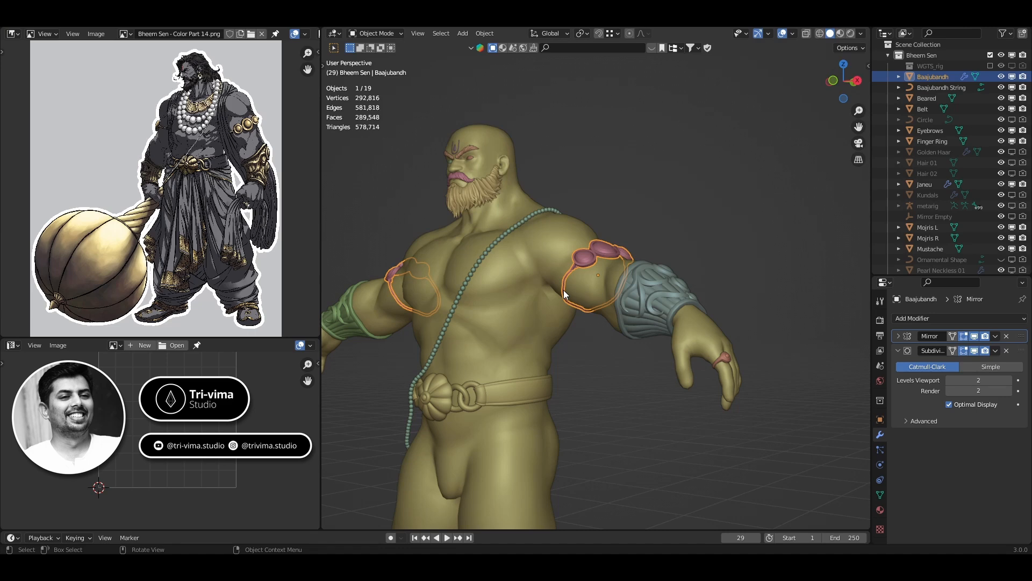
pyautogui.rightClick(564, 290)
pyautogui.moveTo(563, 318)
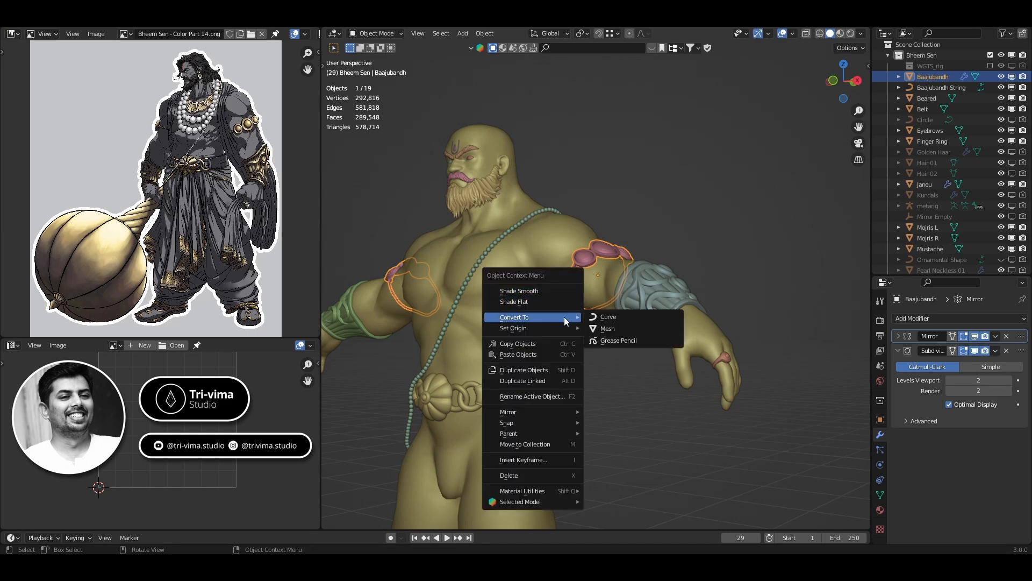
pyautogui.click(604, 329)
pyautogui.click(629, 234)
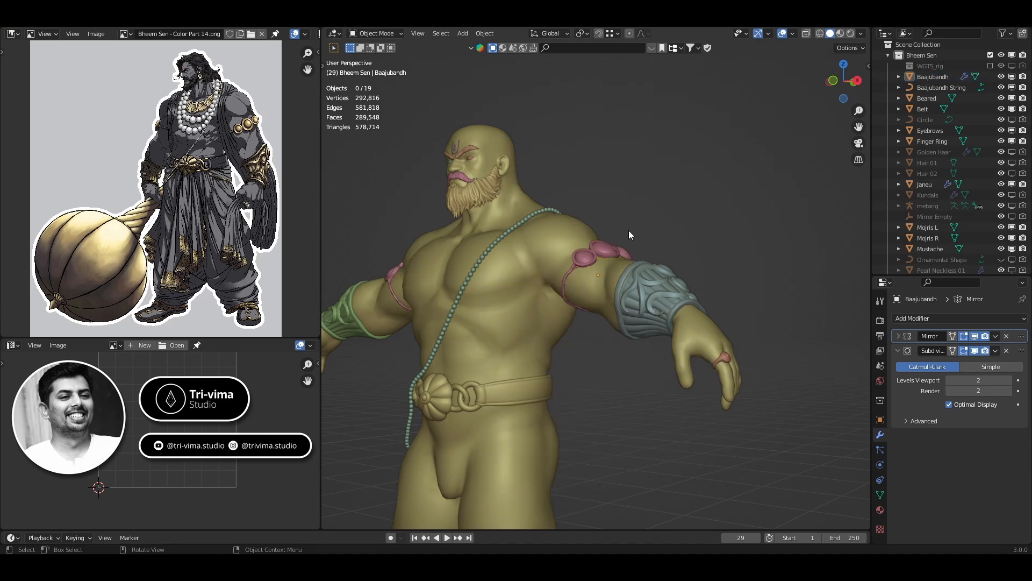
# - Select and frame the Baajubandh, remove its Subdivision modifier, and apply its Mirror modifier
pyautogui.click(599, 253)
pyautogui.press('KP_Decimal')
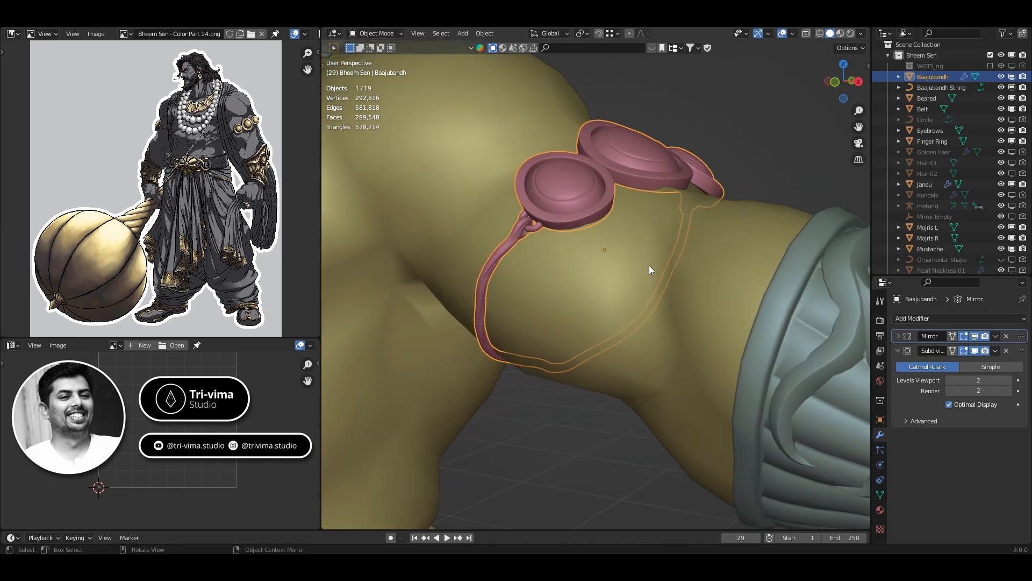
pyautogui.click(1007, 351)
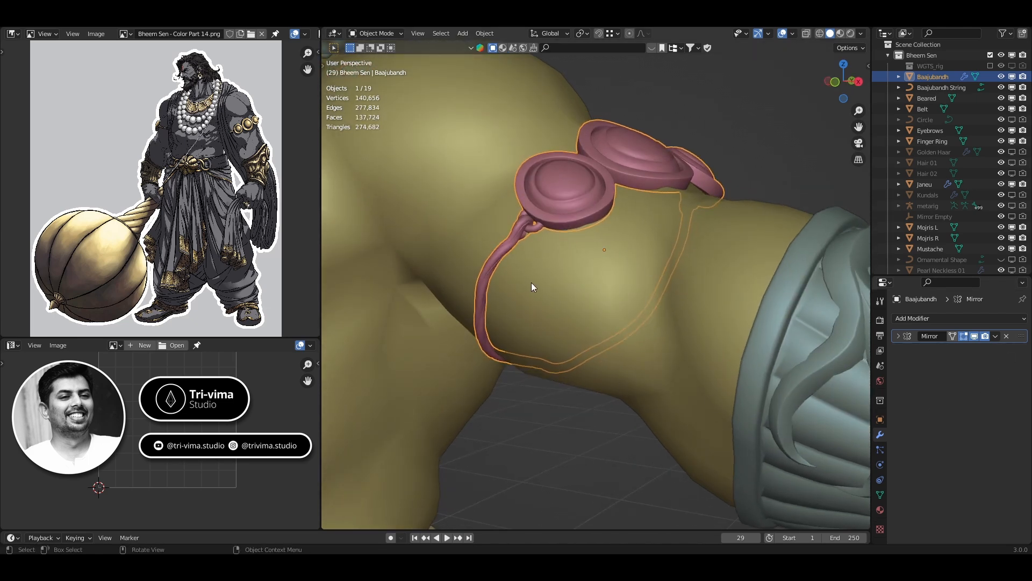
pyautogui.moveTo(815, 205); pyautogui.dragTo(717, 282, button='middle')
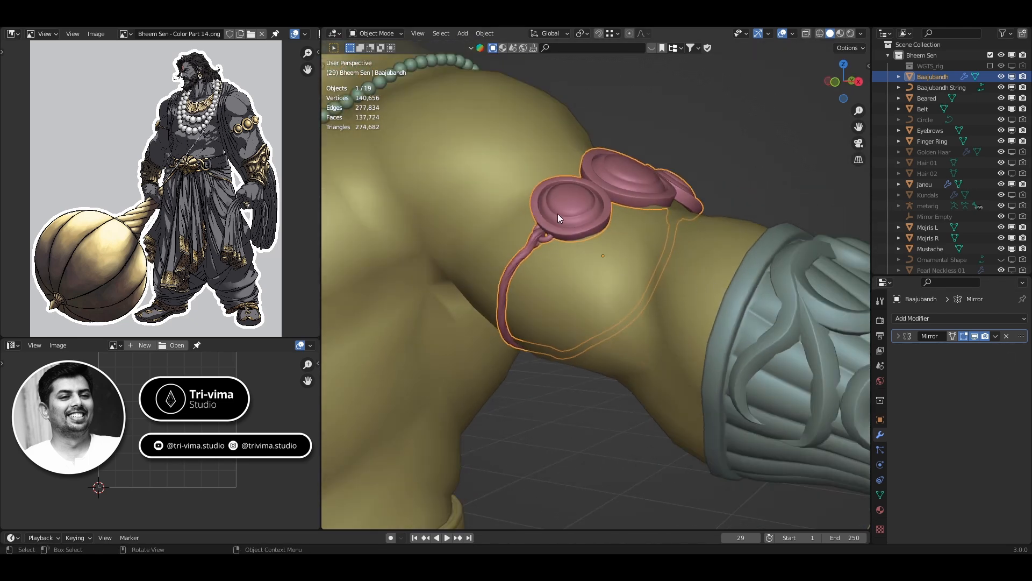
pyautogui.click(996, 336)
pyautogui.click(962, 350)
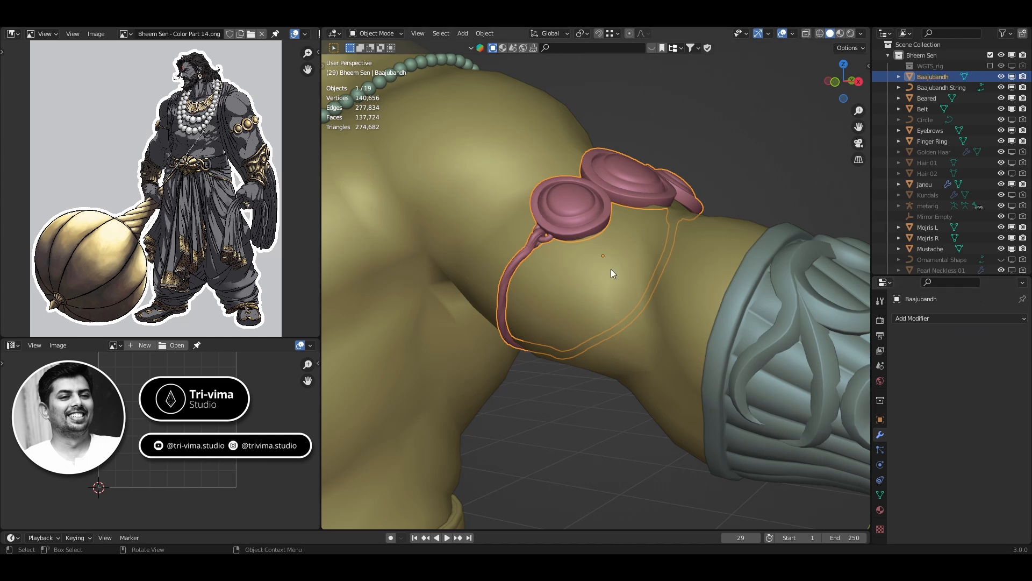
# - Convert the Baajubandh armband object to a mesh
pyautogui.rightClick(582, 210)
pyautogui.moveTo(570, 238)
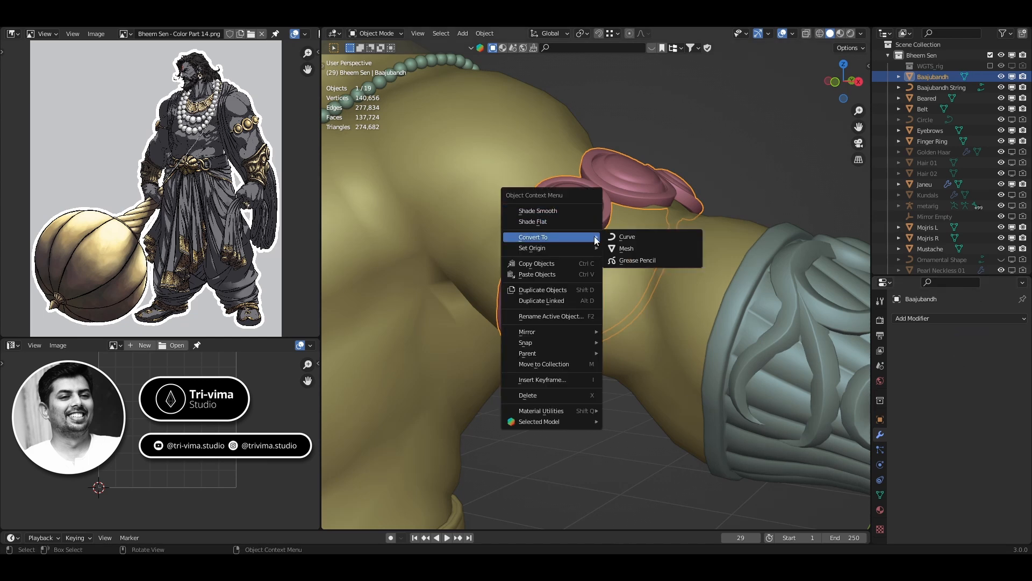
pyautogui.click(627, 249)
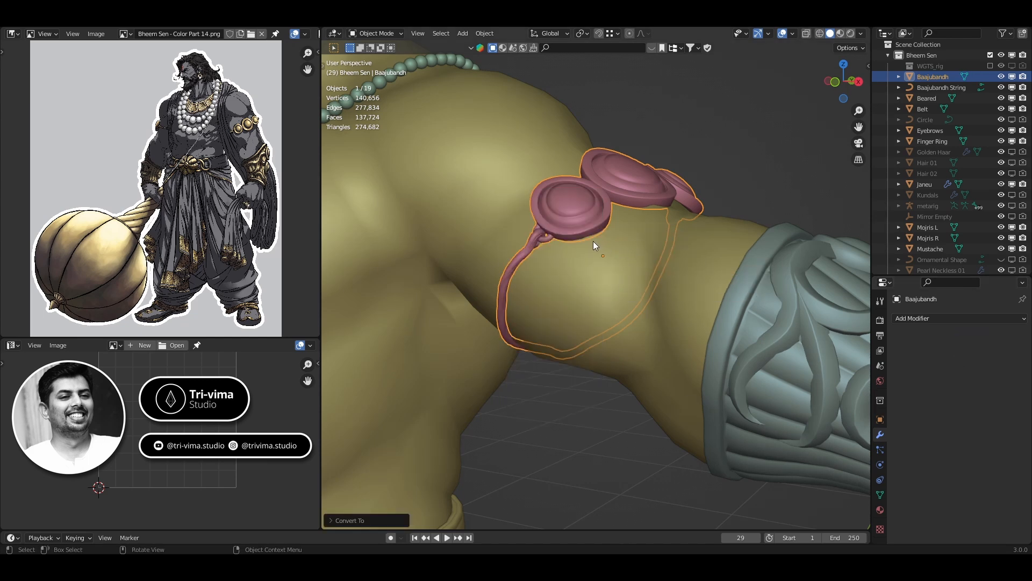
# - Separate the Baajubandh geometry on the character's left arm into its own object, using see-through selection in Edit Mode
pyautogui.press('Tab')
pyautogui.moveTo(592, 241); pyautogui.dragTo(570, 331, button='middle')
pyautogui.hotkey('alt', 'z')
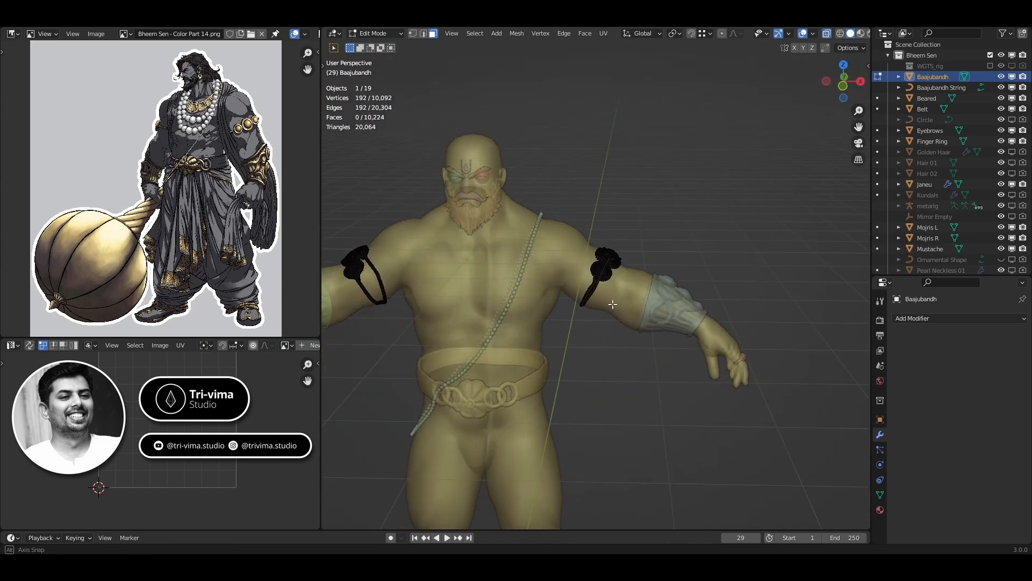
pyautogui.moveTo(585, 334); pyautogui.dragTo(635, 226)
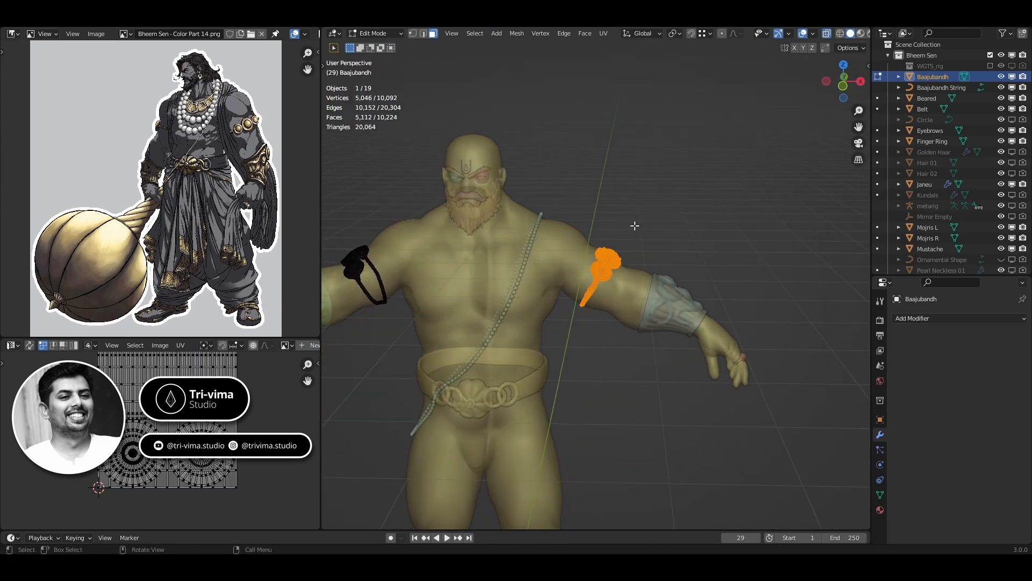
pyautogui.press('p')
pyautogui.click(635, 225)
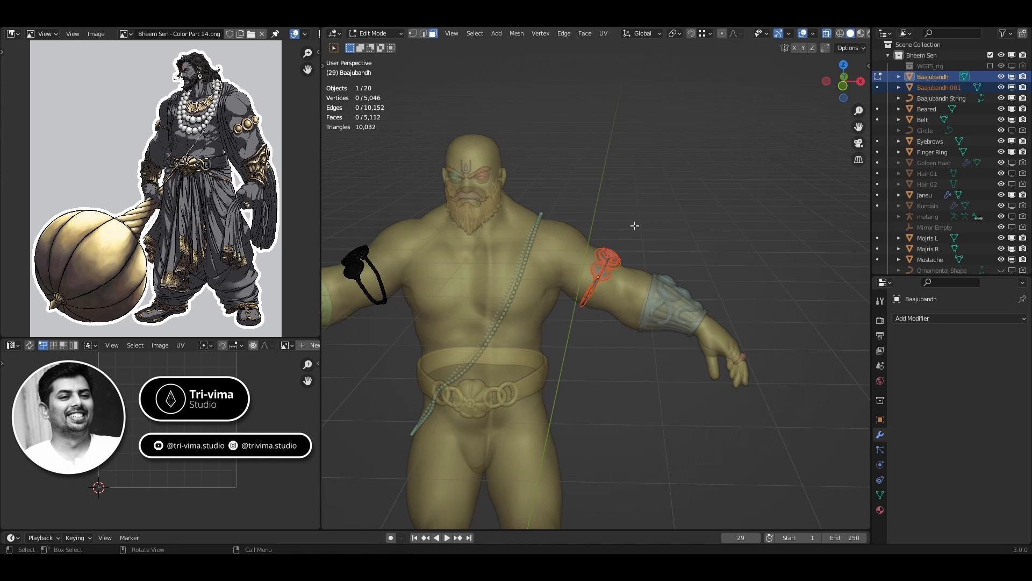
pyautogui.press('Tab')
# - Set the origin of each separated Baajubandh armband to its own geometry
pyautogui.click(352, 254)
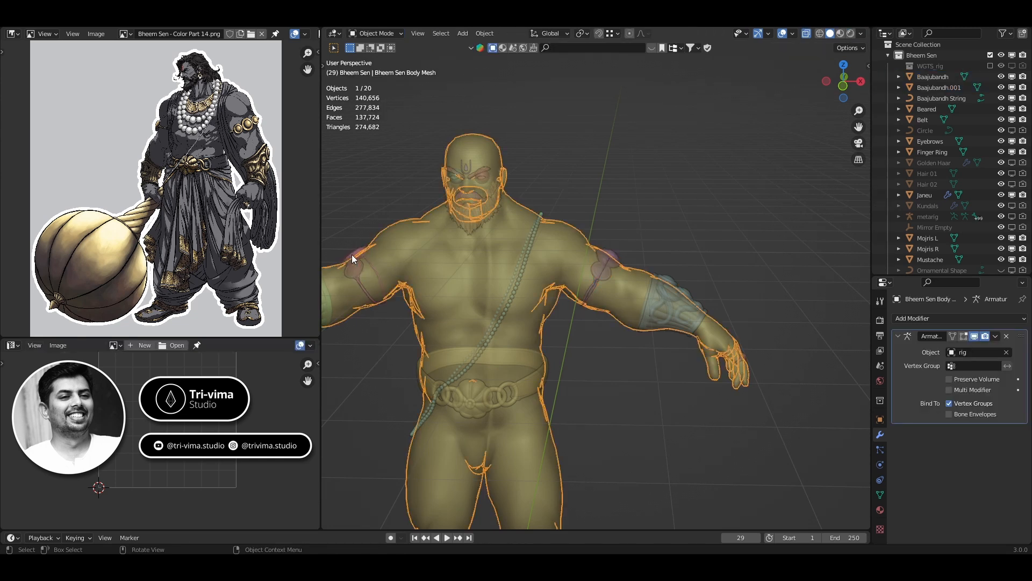
pyautogui.click(352, 253)
pyautogui.rightClick(352, 254)
pyautogui.moveTo(356, 260)
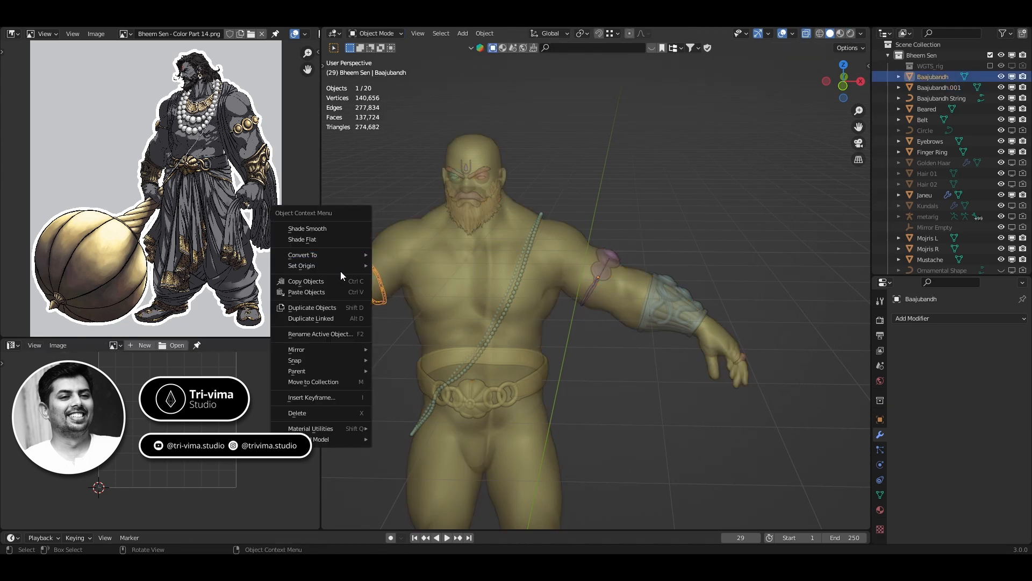
pyautogui.click(406, 282)
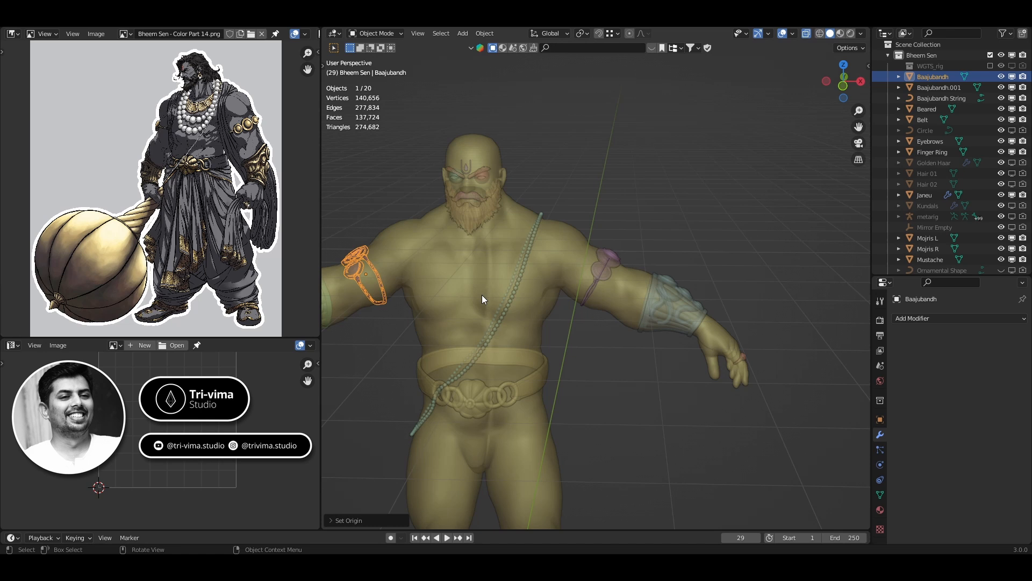
pyautogui.click(616, 262)
pyautogui.rightClick(609, 256)
pyautogui.moveTo(608, 257)
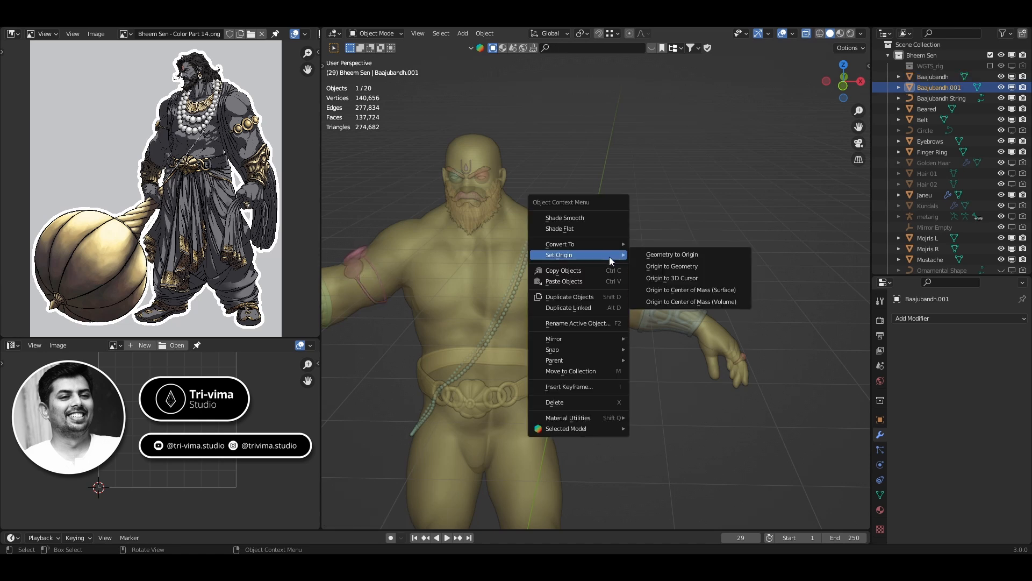
pyautogui.click(665, 268)
# - Try deleting the Baajubandh String curve and undo the deletion
pyautogui.click(596, 285)
pyautogui.click(595, 285)
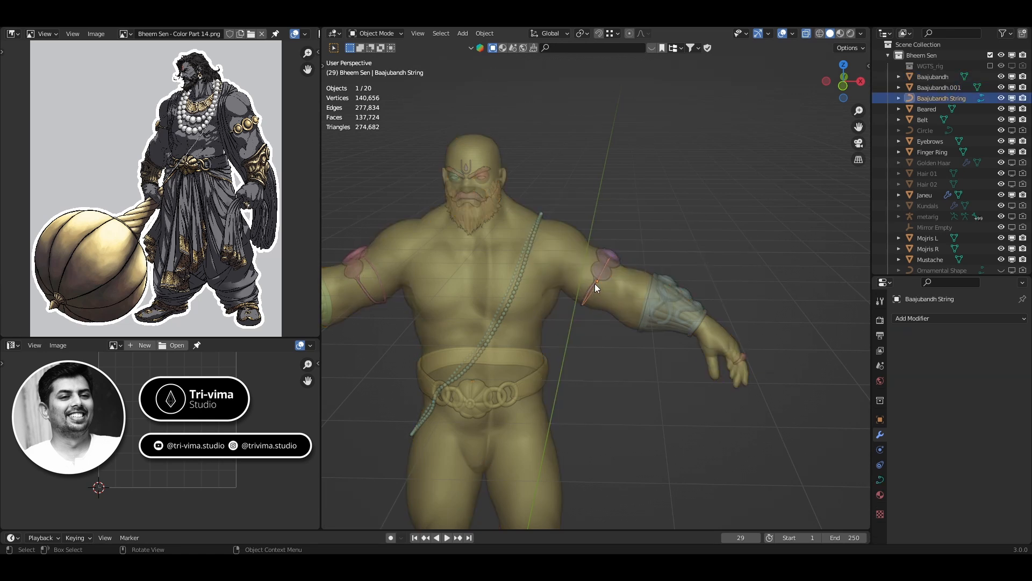
pyautogui.press('x')
pyautogui.click(686, 214)
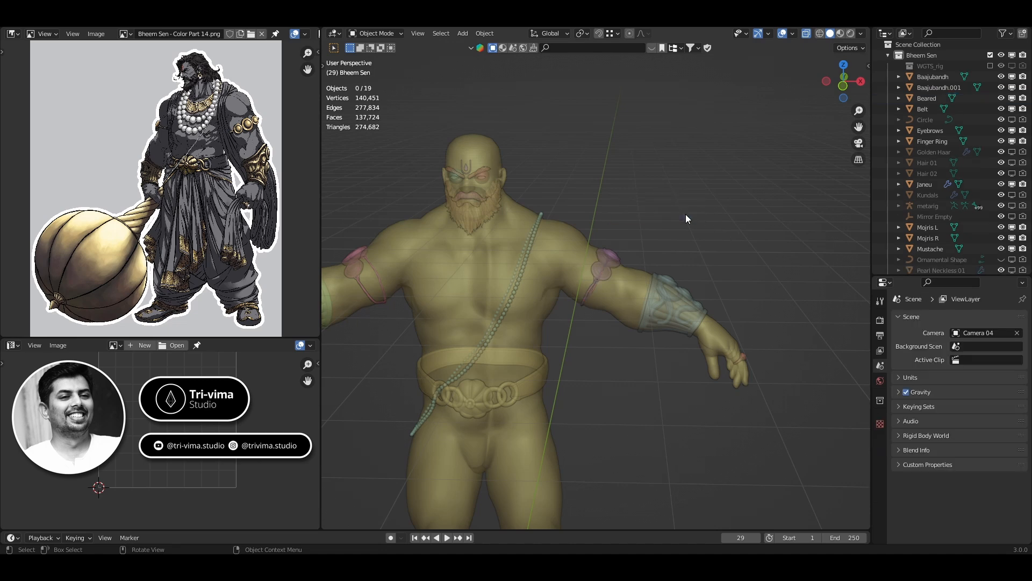
pyautogui.scroll(4, 650, 318)
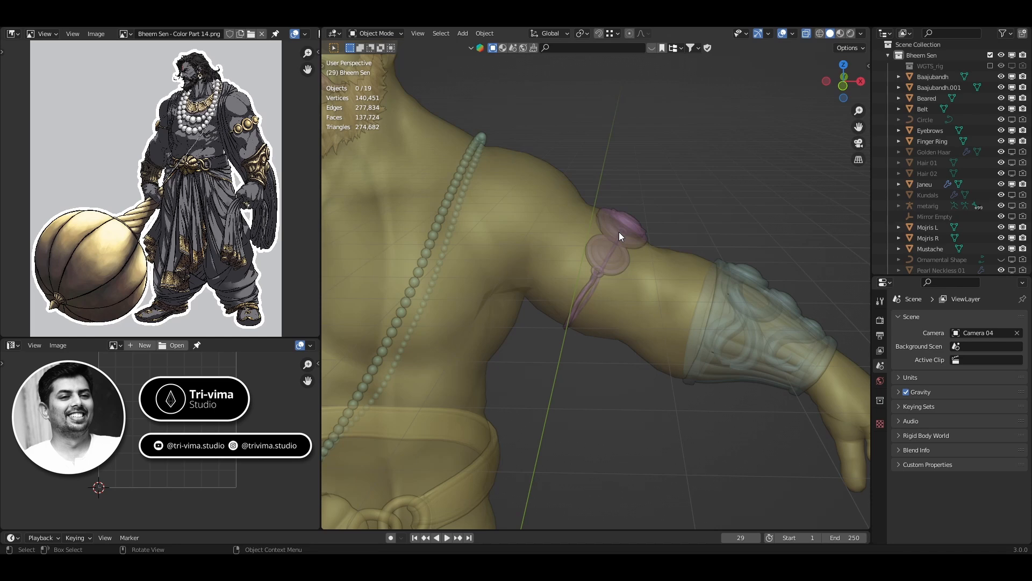
pyautogui.hotkey('ctrl', 'z')
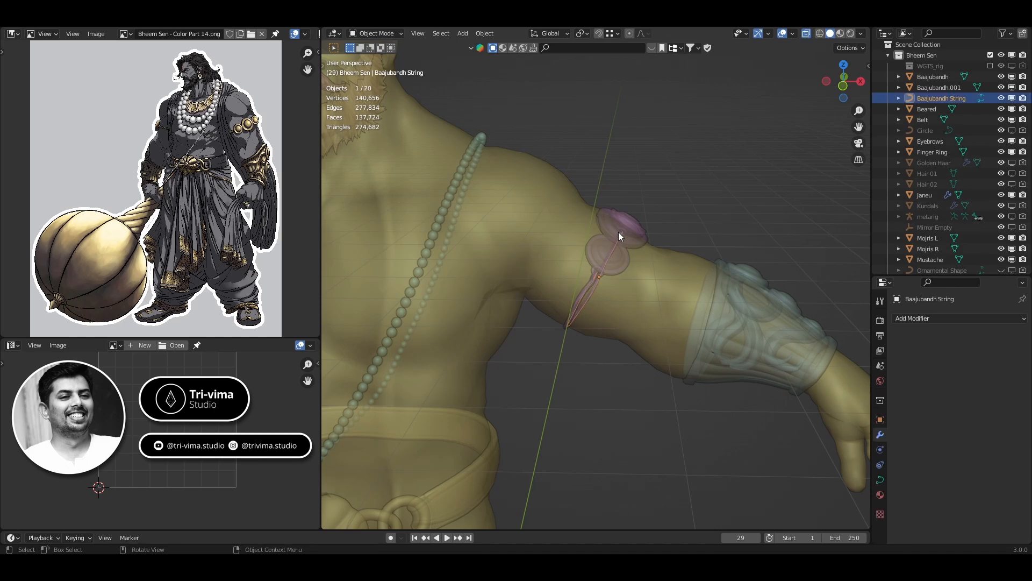
# - Hide the Baajubandh String in the viewport, turn off X-ray, and inspect the separated armband on the character's left arm
pyautogui.click(1012, 99)
pyautogui.scroll(-4, 580, 276)
pyautogui.moveTo(635, 269); pyautogui.dragTo(563, 274, button='middle')
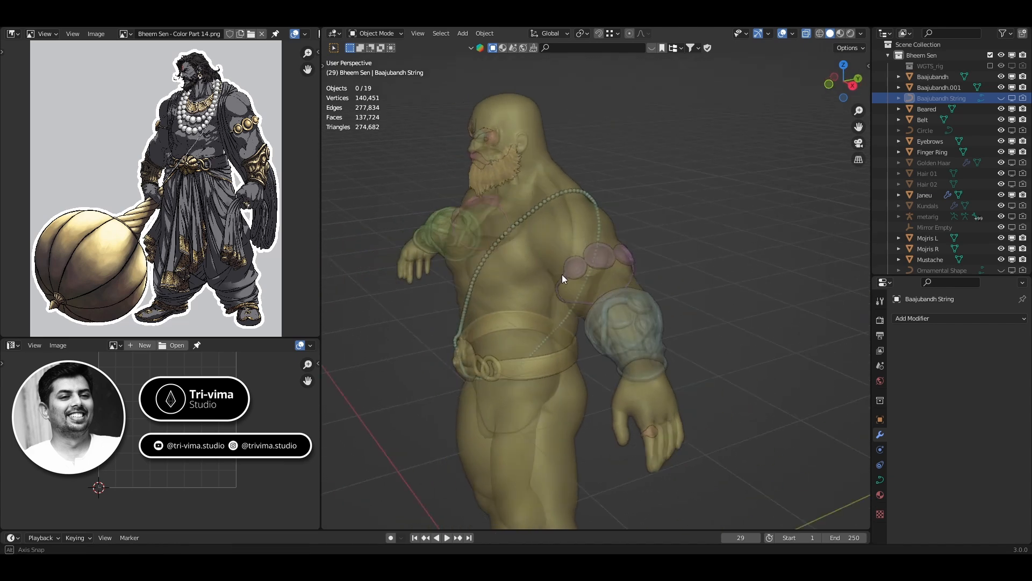
pyautogui.scroll(6, 587, 264)
pyautogui.click(543, 244)
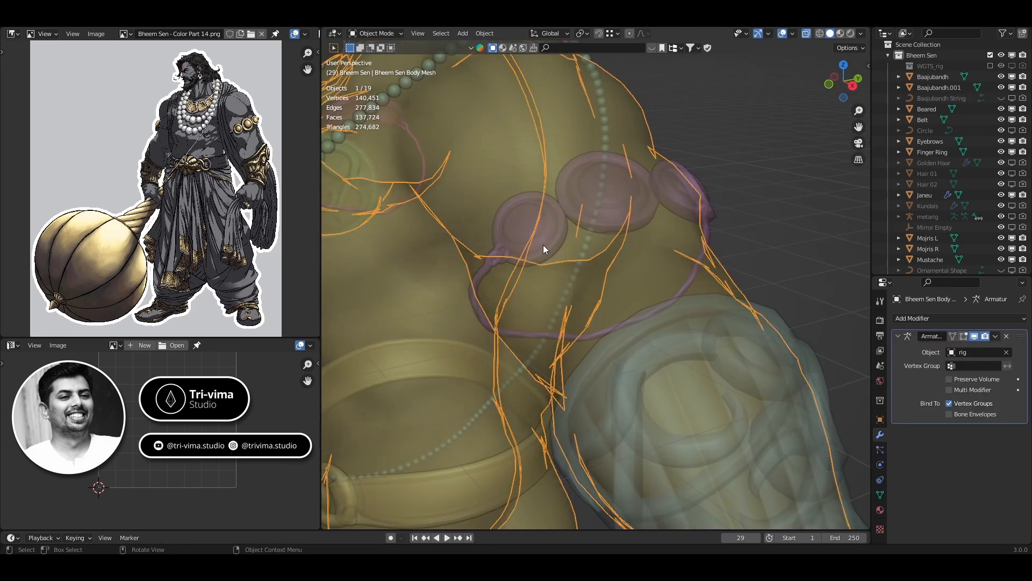
pyautogui.hotkey('alt', 'z')
pyautogui.click(537, 233)
pyautogui.moveTo(536, 232); pyautogui.dragTo(573, 248, button='middle')
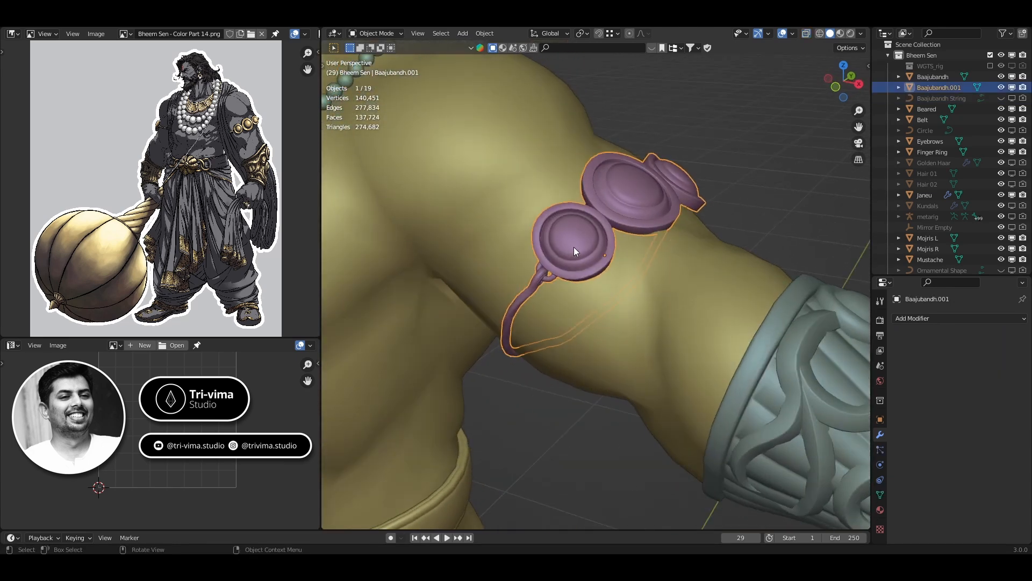
pyautogui.press('Tab')
pyautogui.press('Tab')
pyautogui.scroll(3, 573, 247)
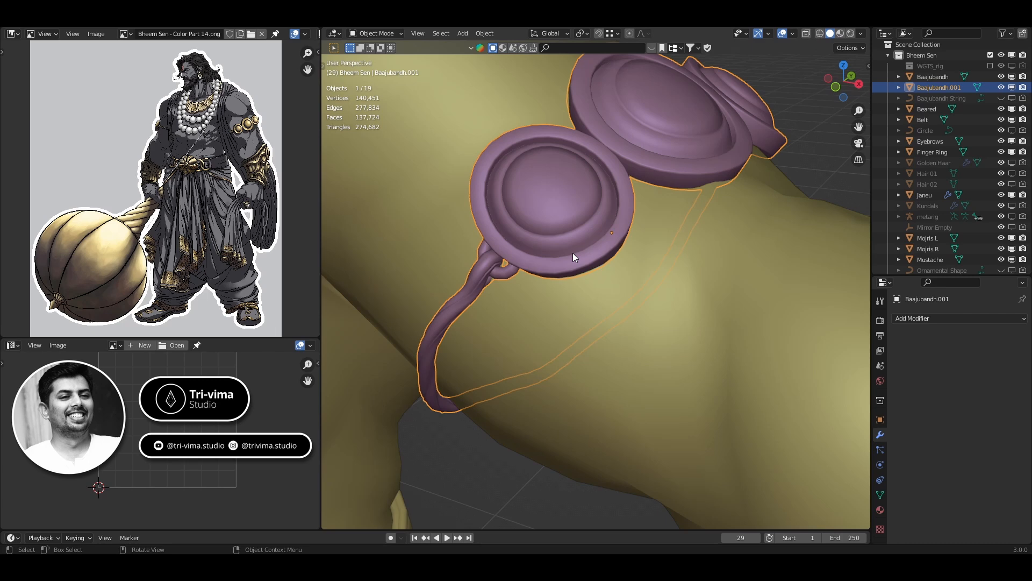
pyautogui.click(556, 220)
pyautogui.scroll(-8, 581, 226)
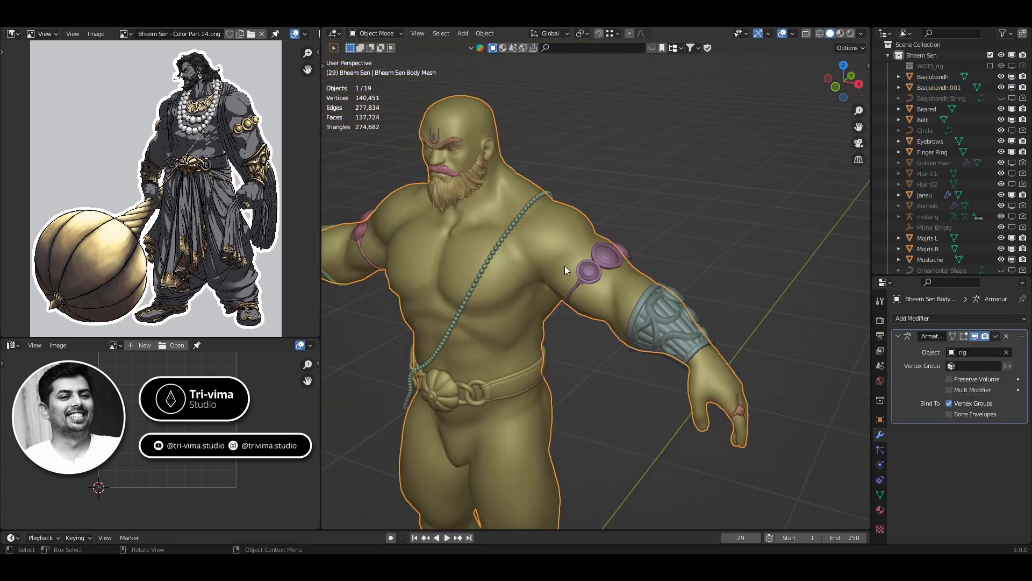
pyautogui.moveTo(564, 266); pyautogui.dragTo(572, 298, button='middle')
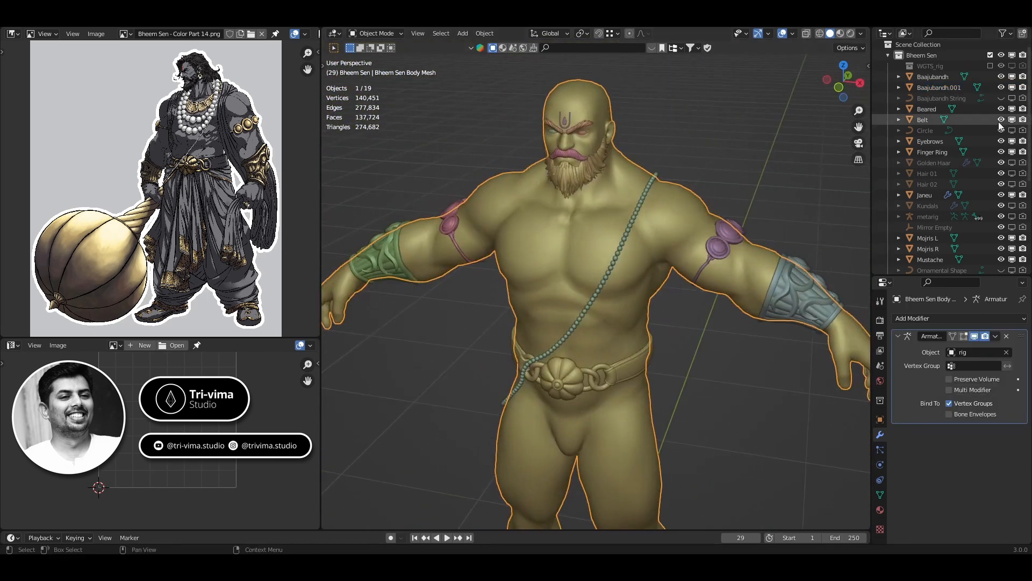
# - Rename the right-arm armband as Baajubandh R and the left-arm armband as Baajubandh L
pyautogui.click(937, 80)
pyautogui.doubleClick(936, 79)
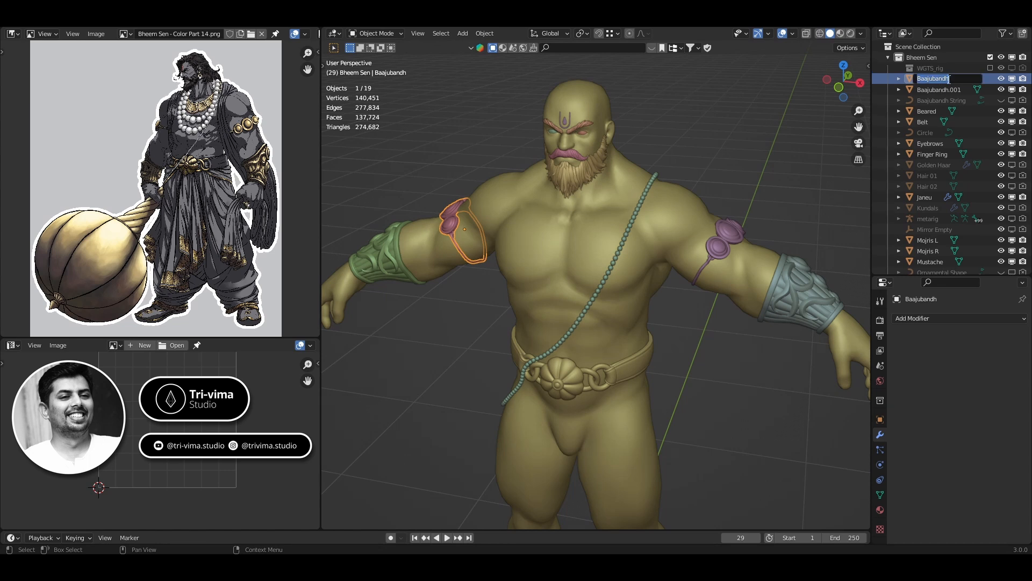
pyautogui.click(956, 78)
pyautogui.write('R')
pyautogui.press('Return')
pyautogui.doubleClick(955, 78)
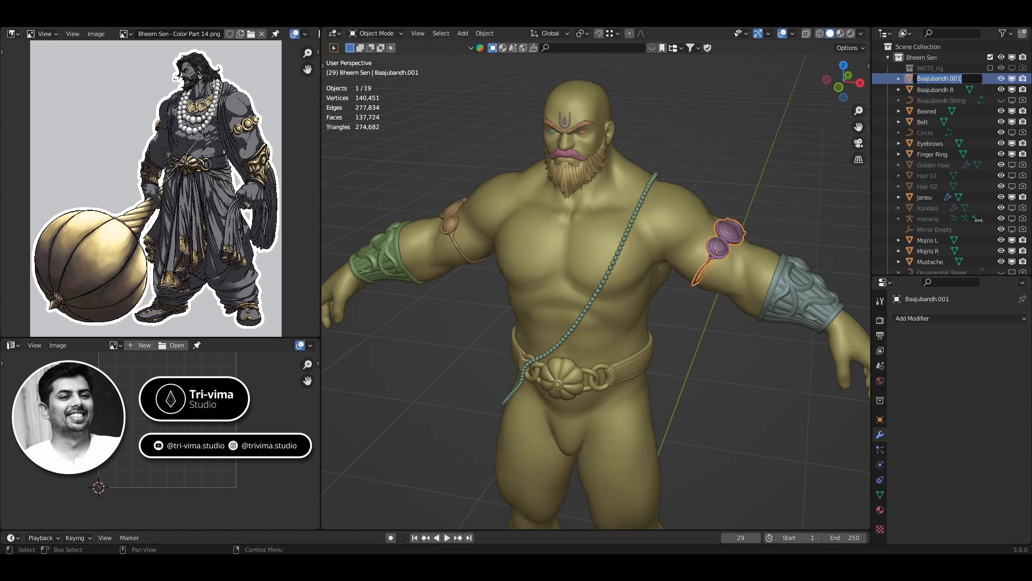
pyautogui.moveTo(949, 79); pyautogui.dragTo(965, 78)
pyautogui.write('L')
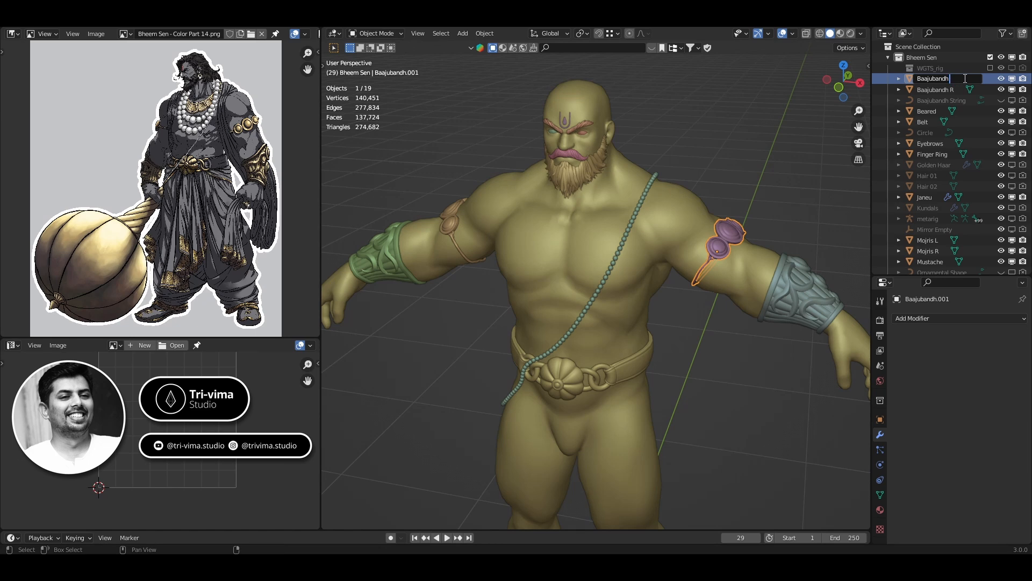
pyautogui.press('Return')
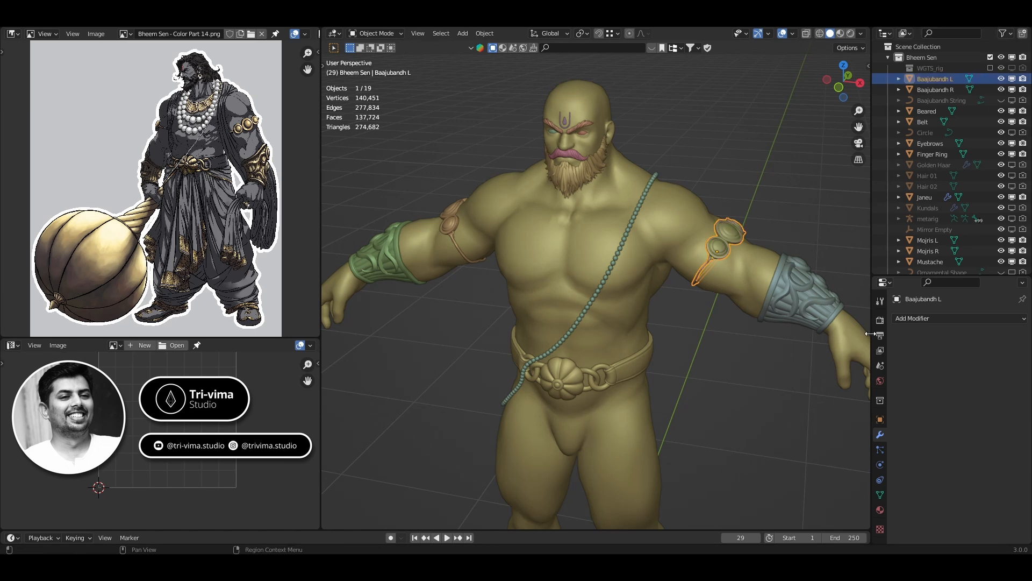
# - Select the Belt, a Mojri shoe, the Janeu and the beard in turn to check their remaining modifiers
pyautogui.click(782, 413)
pyautogui.click(614, 375)
pyautogui.moveTo(705, 437); pyautogui.dragTo(713, 481, button='middle')
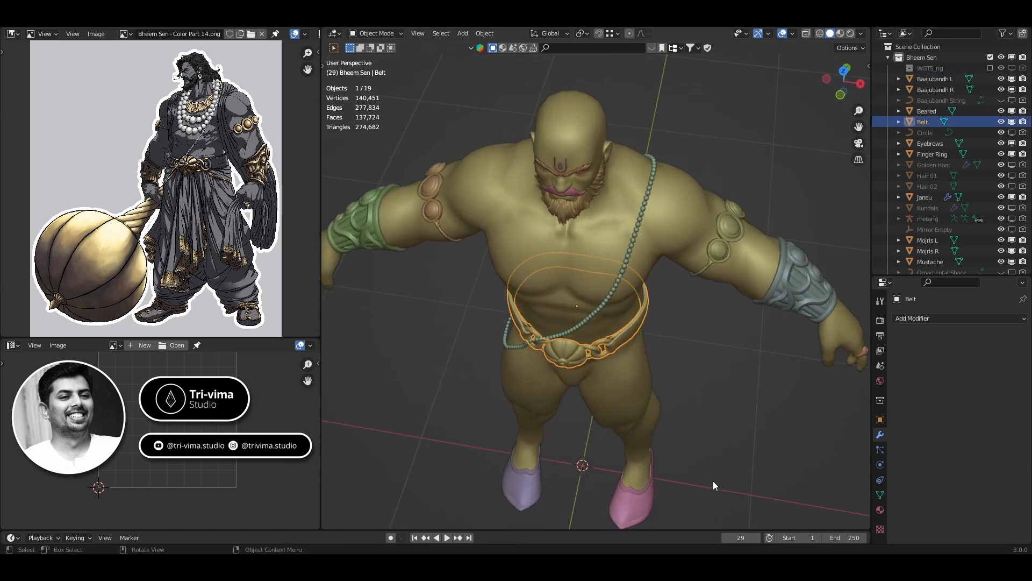
pyautogui.click(624, 514)
pyautogui.click(625, 261)
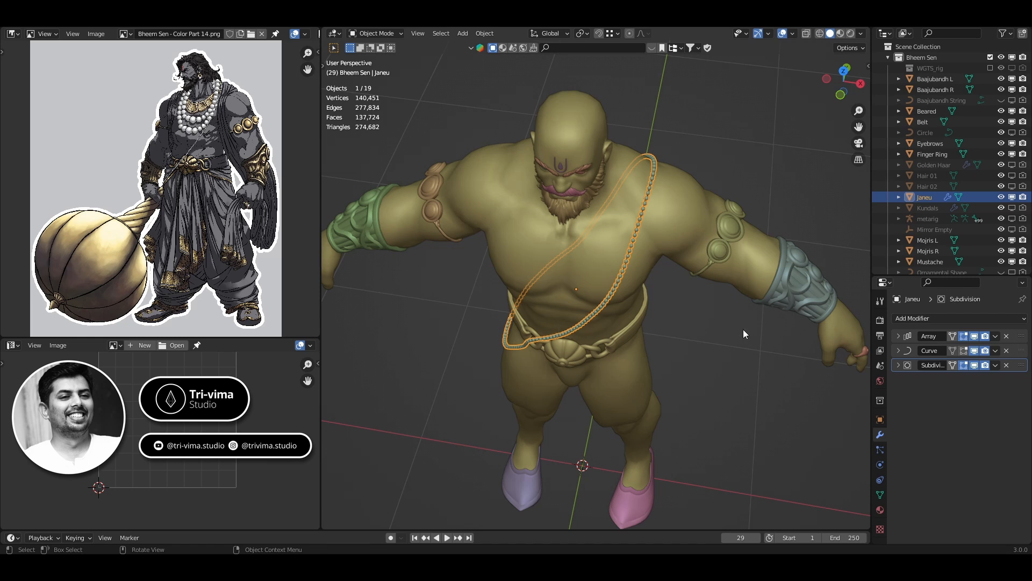
pyautogui.click(574, 207)
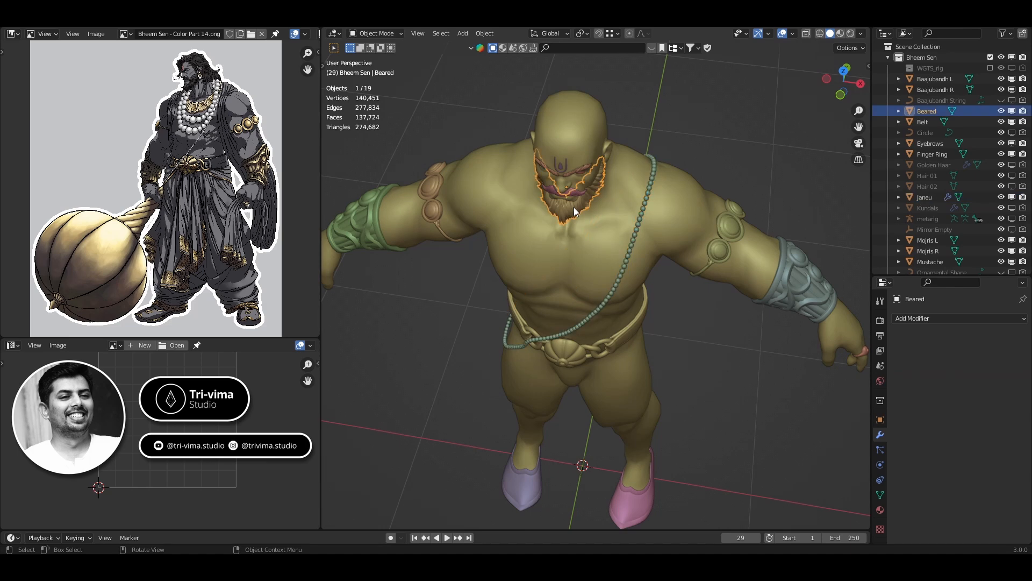
pyautogui.moveTo(781, 336); pyautogui.dragTo(548, 214, button='middle')
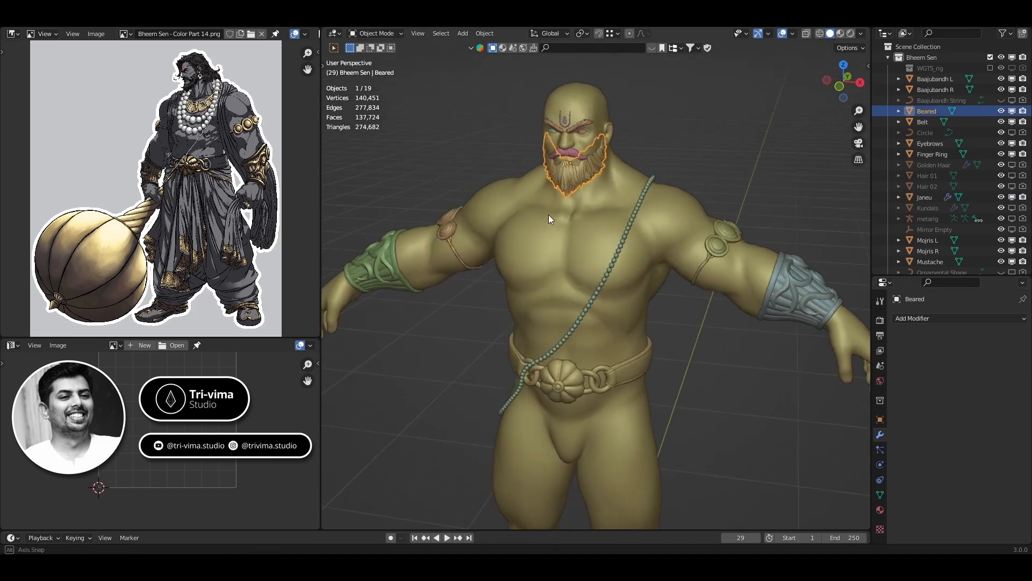
# - Enable Hair 01 and Hair 02 in the viewport
pyautogui.click(1012, 175)
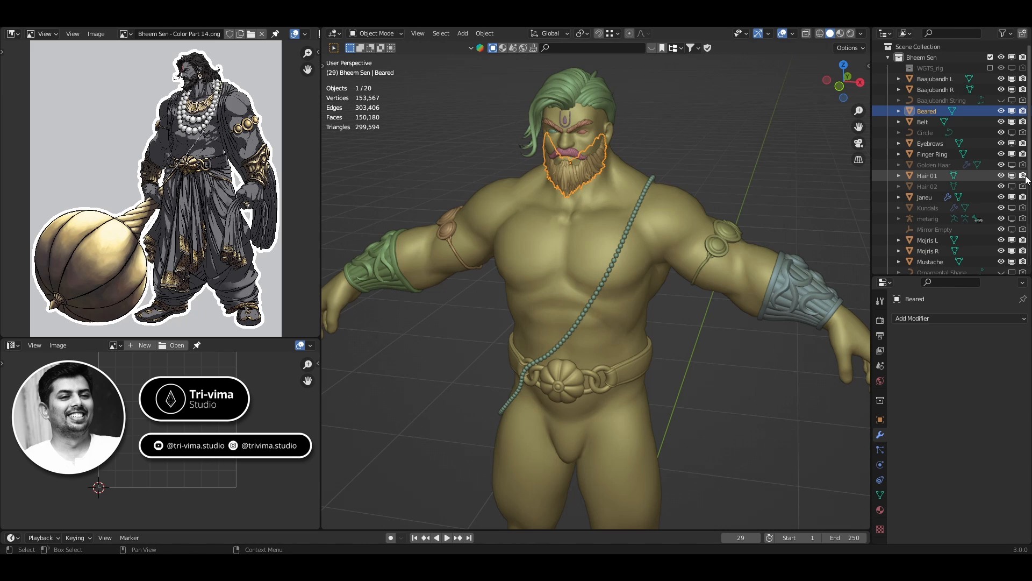
pyautogui.moveTo(808, 172); pyautogui.dragTo(574, 149, button='middle')
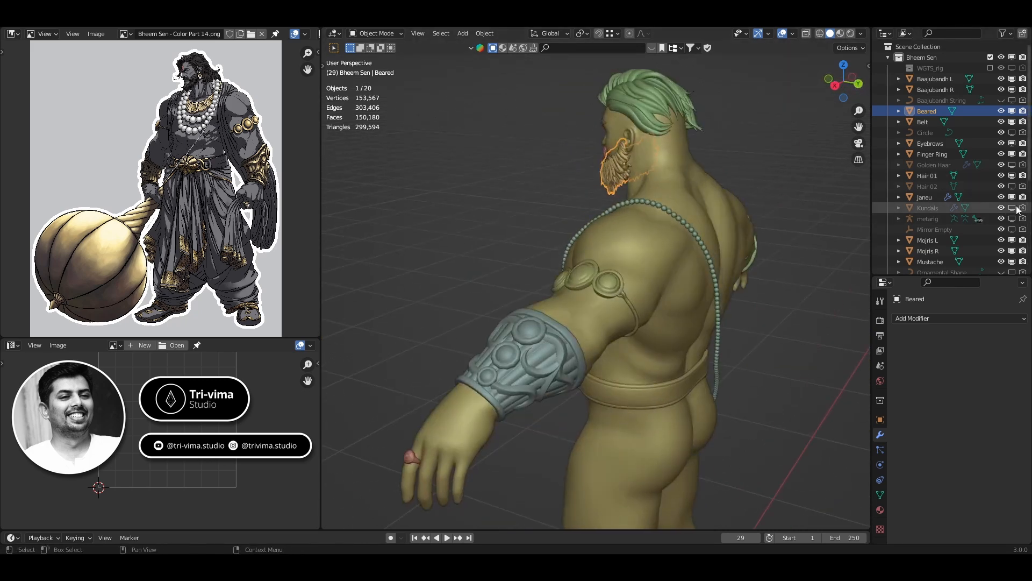
pyautogui.click(1012, 187)
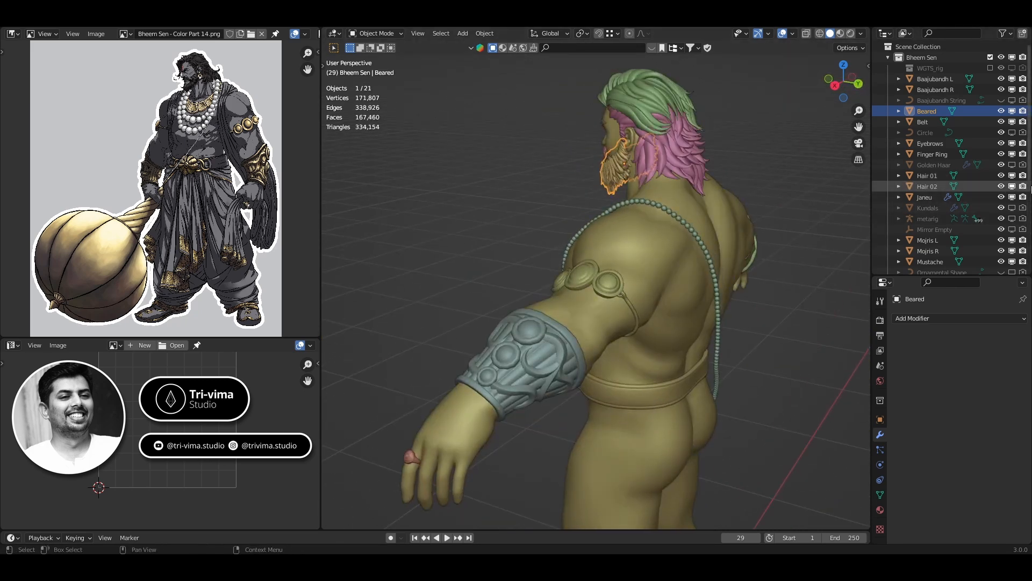
# - Join Hair 02 into Hair 01 as a single hair object
pyautogui.moveTo(587, 239); pyautogui.dragTo(603, 297, button='middle')
pyautogui.click(685, 143)
pyautogui.keyDown('shift'); pyautogui.click(650, 104); pyautogui.keyUp('shift')
pyautogui.scroll(8, 578, 275)
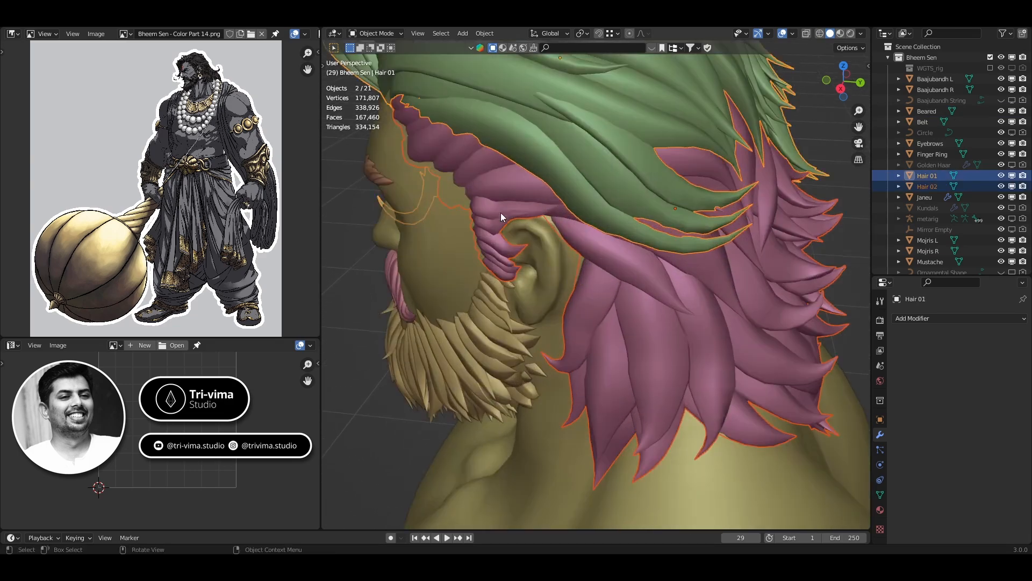
pyautogui.scroll(-2, 505, 208)
pyautogui.moveTo(508, 204); pyautogui.dragTo(657, 195, button='middle')
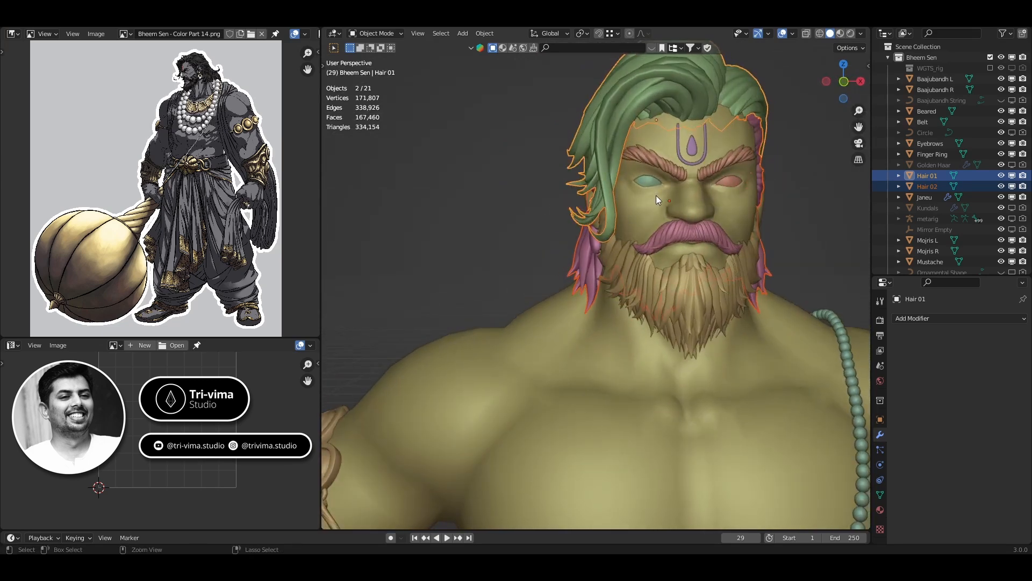
pyautogui.hotkey('ctrl', 'j')
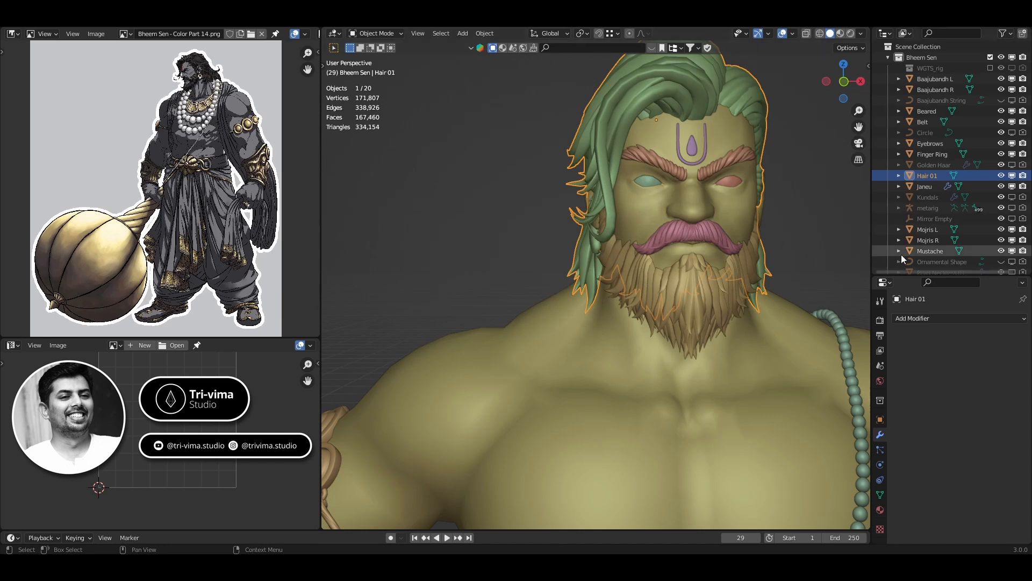
# - Rename the joined hair object as Hair and view it from the front and side
pyautogui.doubleClick(931, 175)
pyautogui.moveTo(930, 151); pyautogui.dragTo(945, 151)
pyautogui.press('BackSpace')
pyautogui.press('Return')
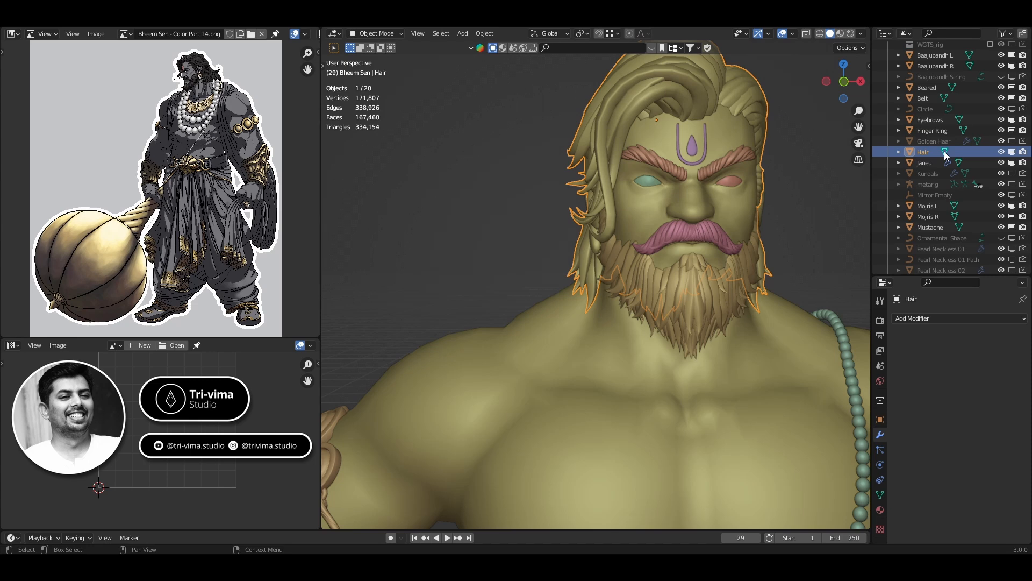
pyautogui.keyDown('shift'); pyautogui.moveTo(763, 222); pyautogui.dragTo(639, 278, button='middle'); pyautogui.keyUp('shift')
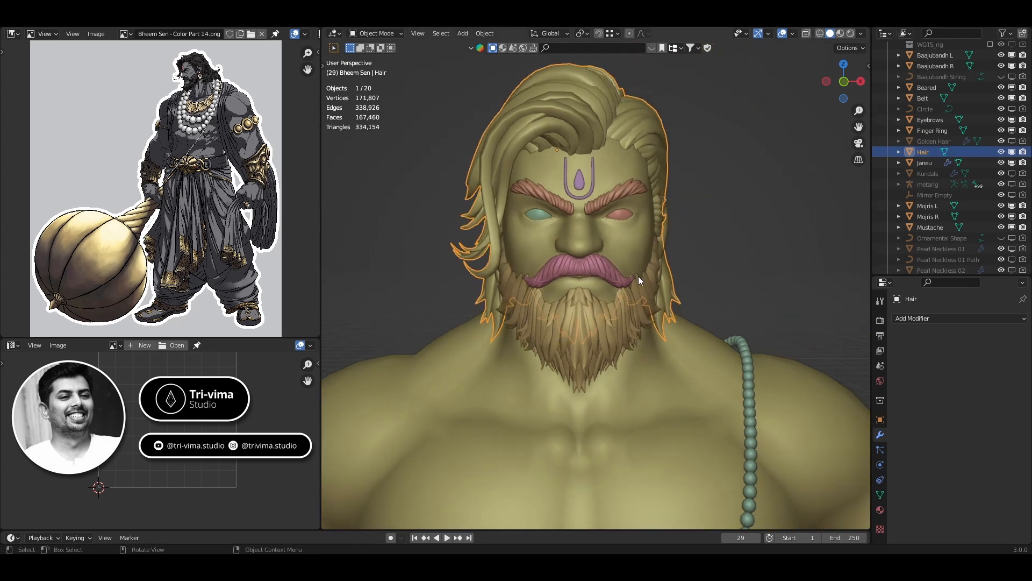
pyautogui.moveTo(770, 230); pyautogui.dragTo(672, 252, button='middle')
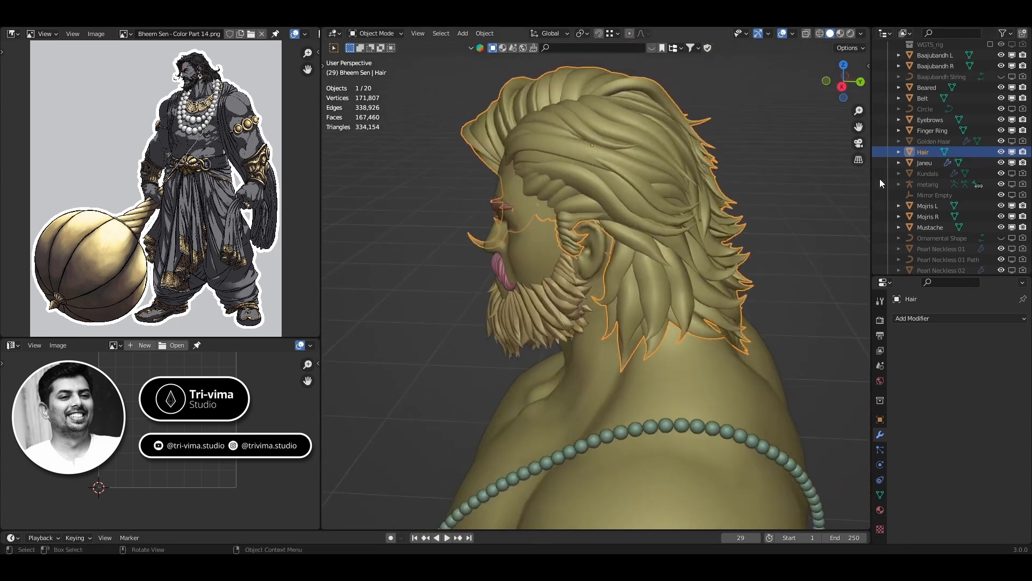
# - Rename the joined hair object as Hair 01
pyautogui.doubleClick(927, 150)
pyautogui.write('01')
pyautogui.press('Return')
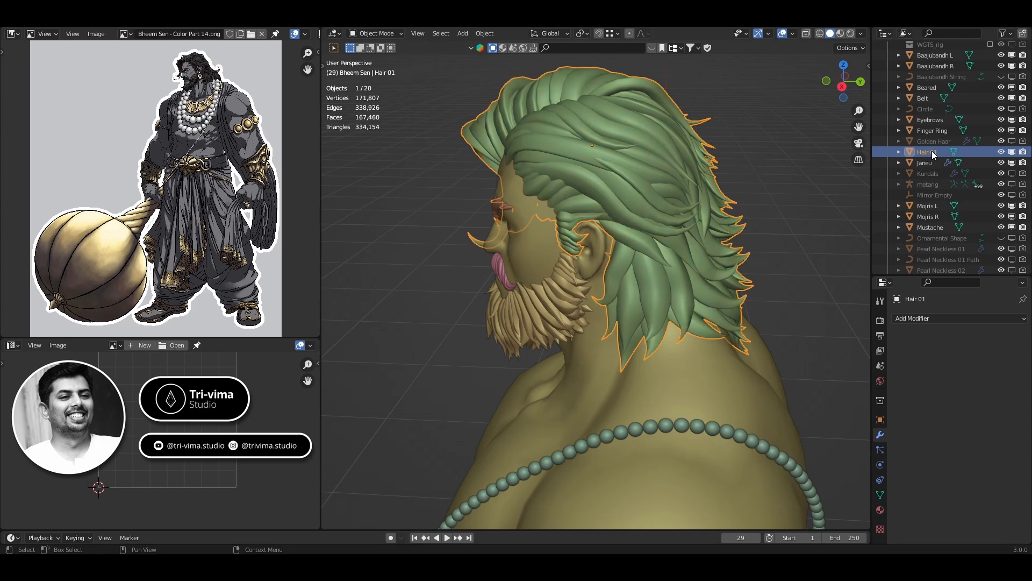
# - Deselect the hair and inspect it on the head from the front, side and back
pyautogui.click(805, 184)
pyautogui.moveTo(805, 184); pyautogui.dragTo(591, 274, button='middle')
pyautogui.scroll(5, 546, 237)
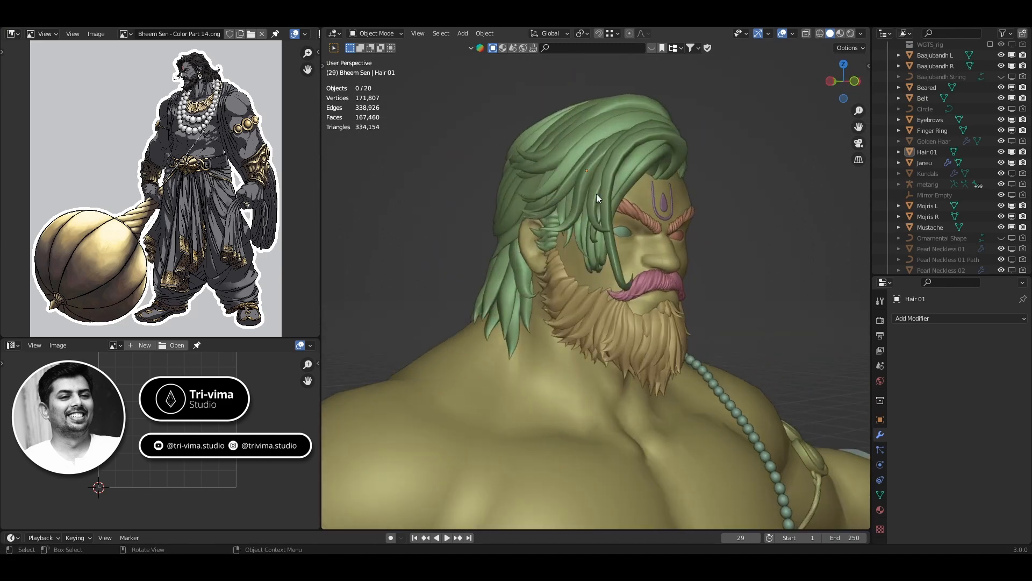
pyautogui.moveTo(597, 195); pyautogui.dragTo(613, 316, button='middle')
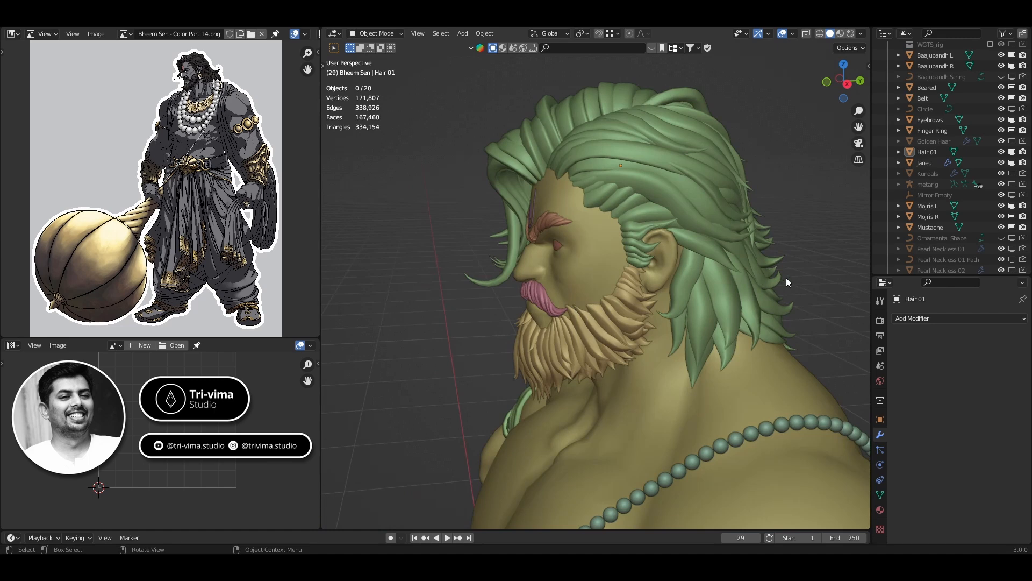
pyautogui.moveTo(786, 277); pyautogui.dragTo(679, 279, button='middle')
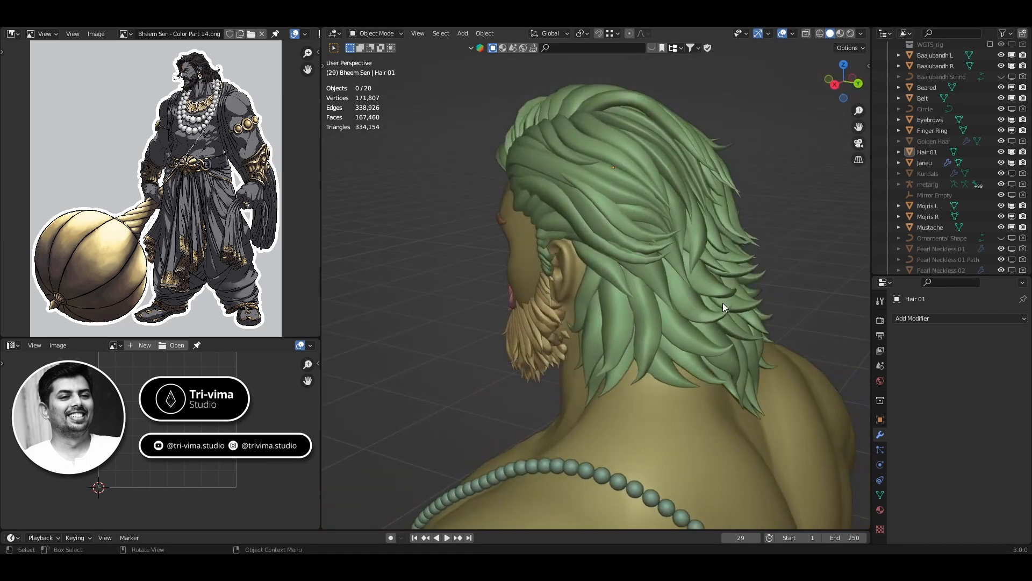
pyautogui.moveTo(676, 186); pyautogui.dragTo(744, 303, button='middle')
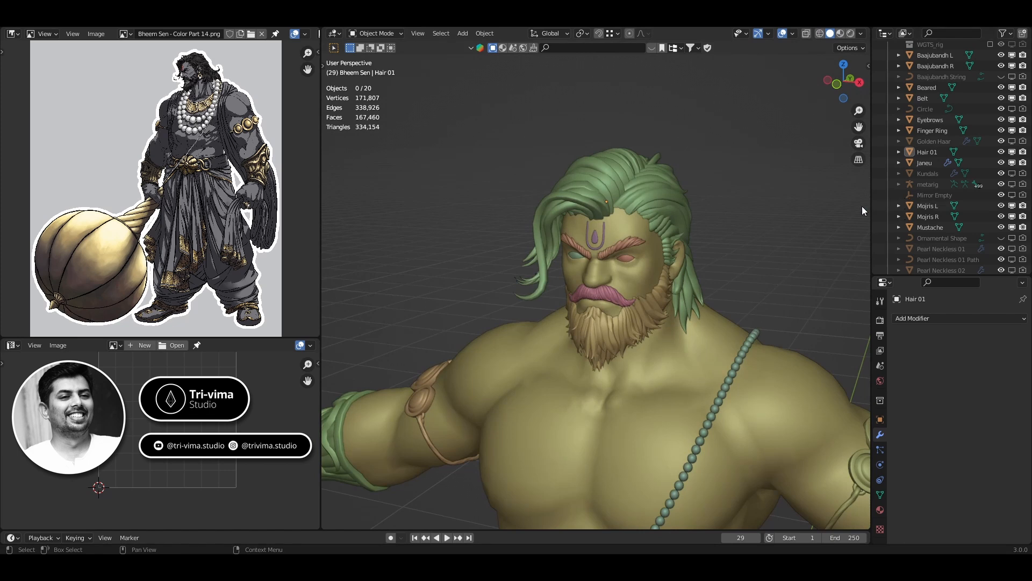
# - Preview the Golden Haar necklace and Kundals earrings in the viewport, and disable the necklace again
pyautogui.click(1012, 141)
pyautogui.click(680, 393)
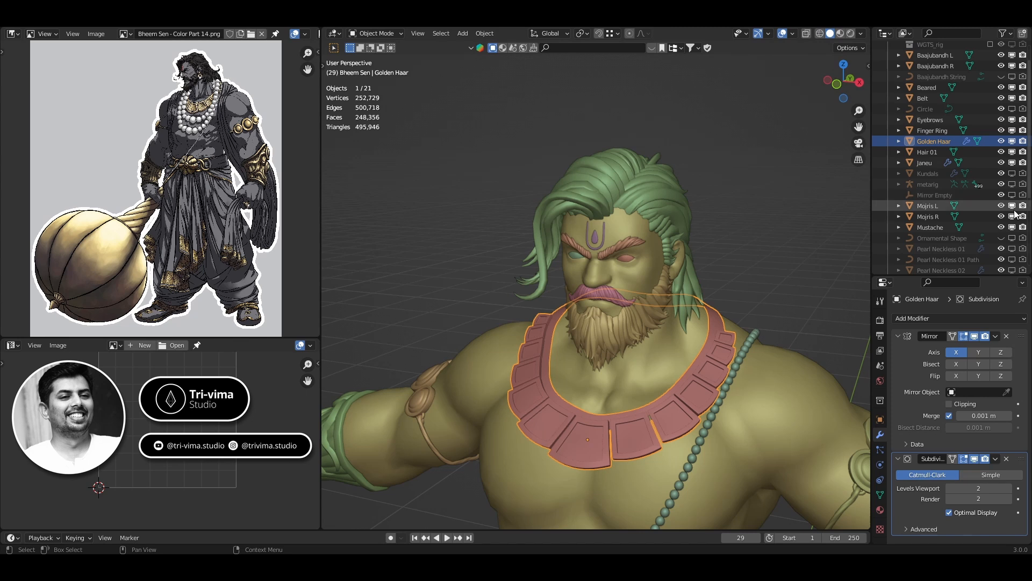
pyautogui.click(1012, 109)
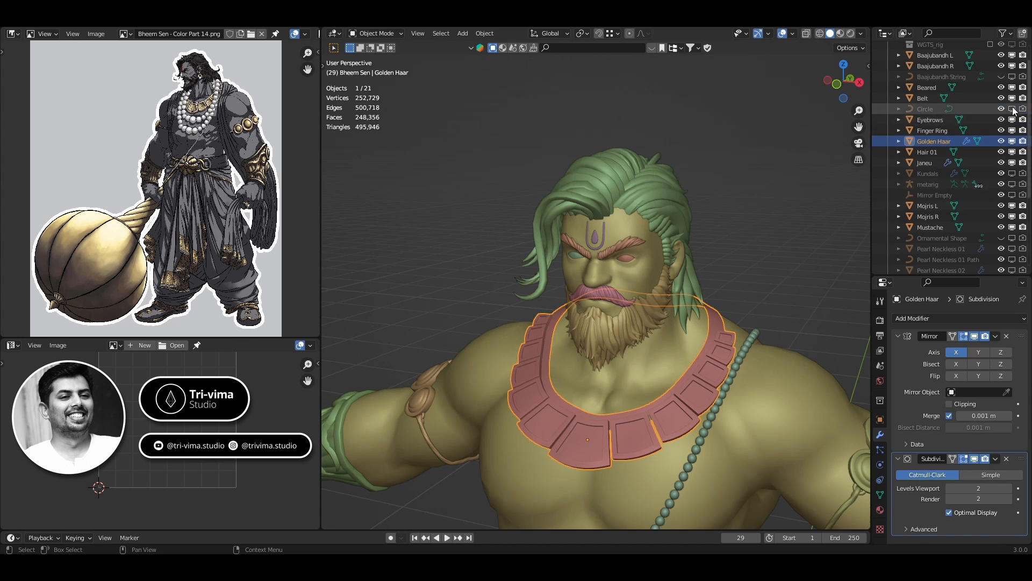
pyautogui.click(1012, 108)
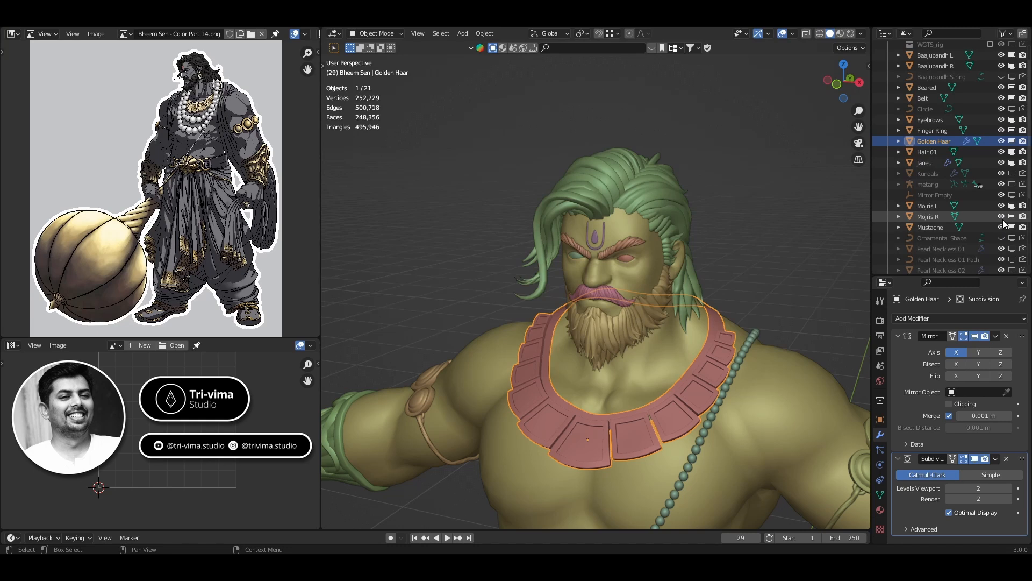
pyautogui.click(1002, 238)
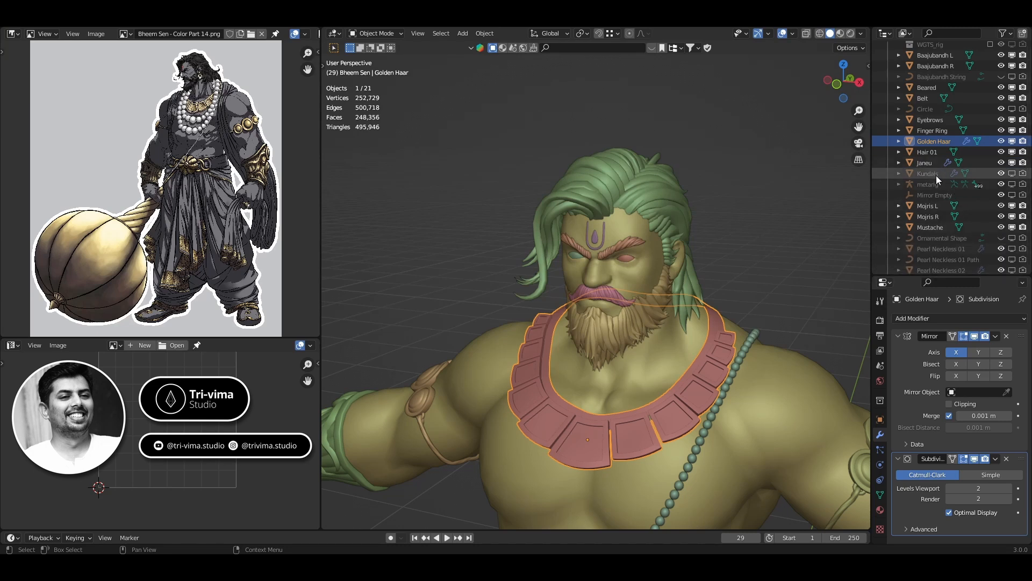
pyautogui.click(1012, 173)
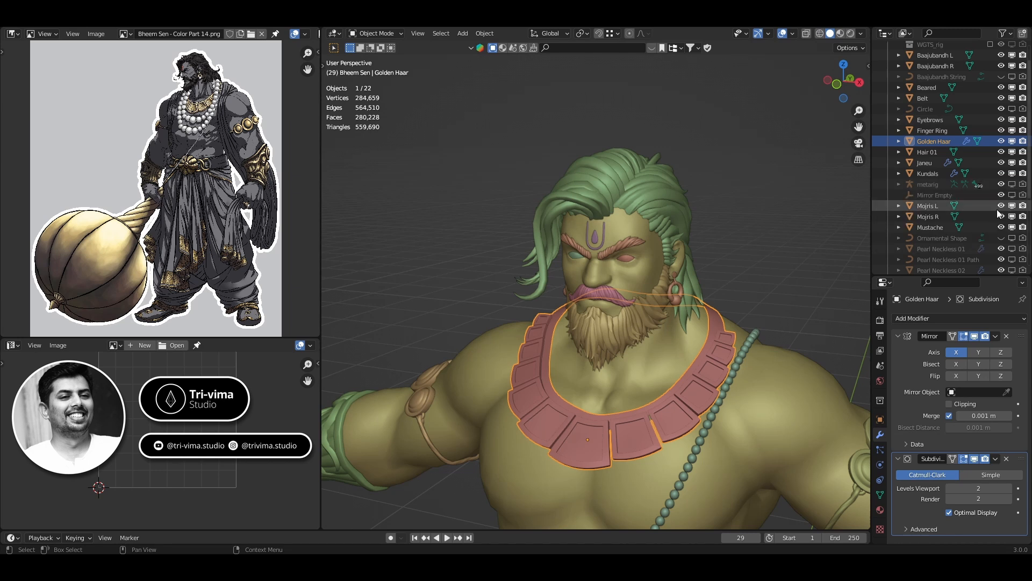
pyautogui.click(1014, 141)
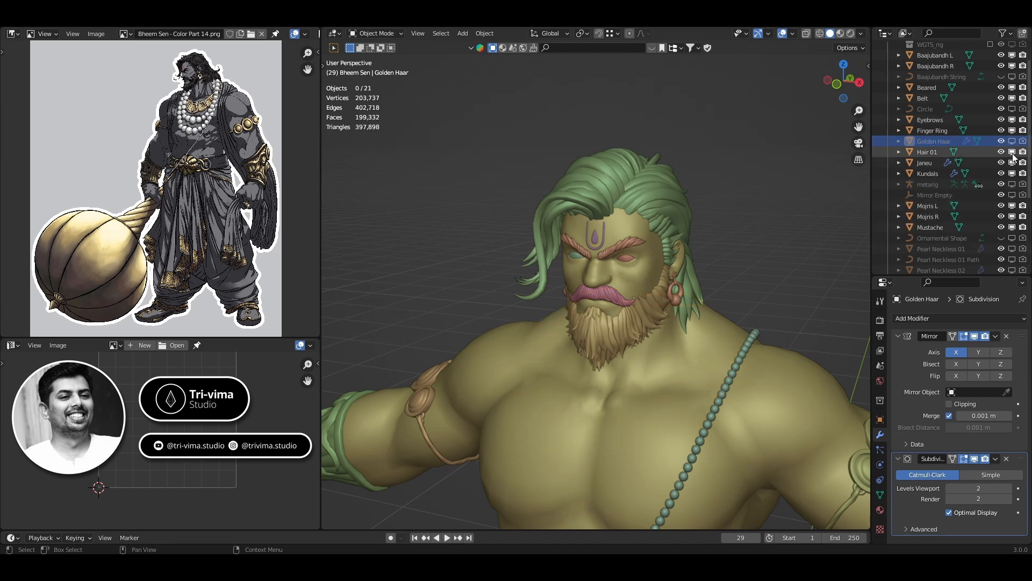
# - Disable Hair 01, Janeu, Kundals, Finger Ring, Eyebrows, Belt, Beared, Baajubandh R and Baajubandh L in the viewport
pyautogui.click(1011, 152)
pyautogui.click(1012, 163)
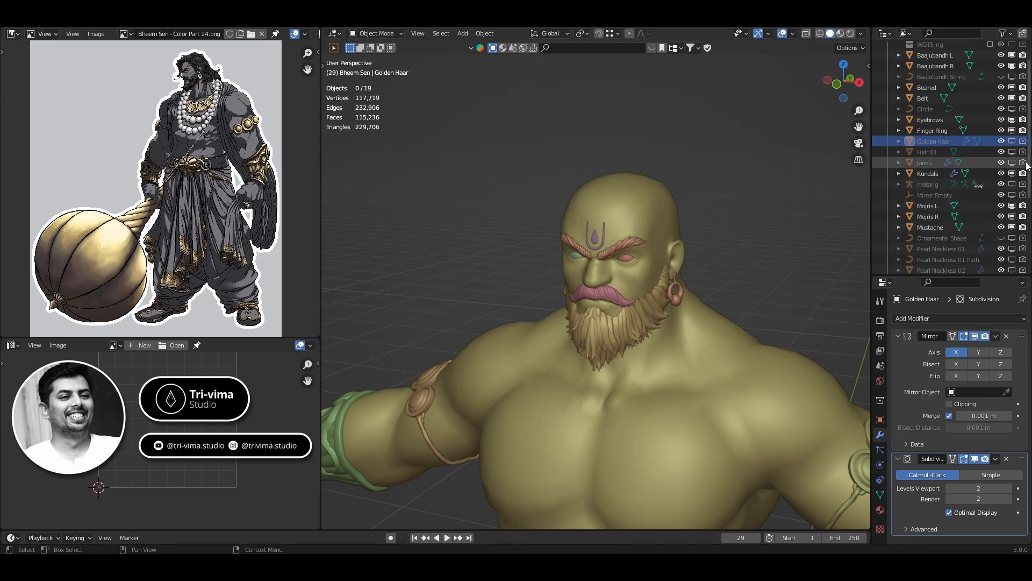
pyautogui.click(1012, 174)
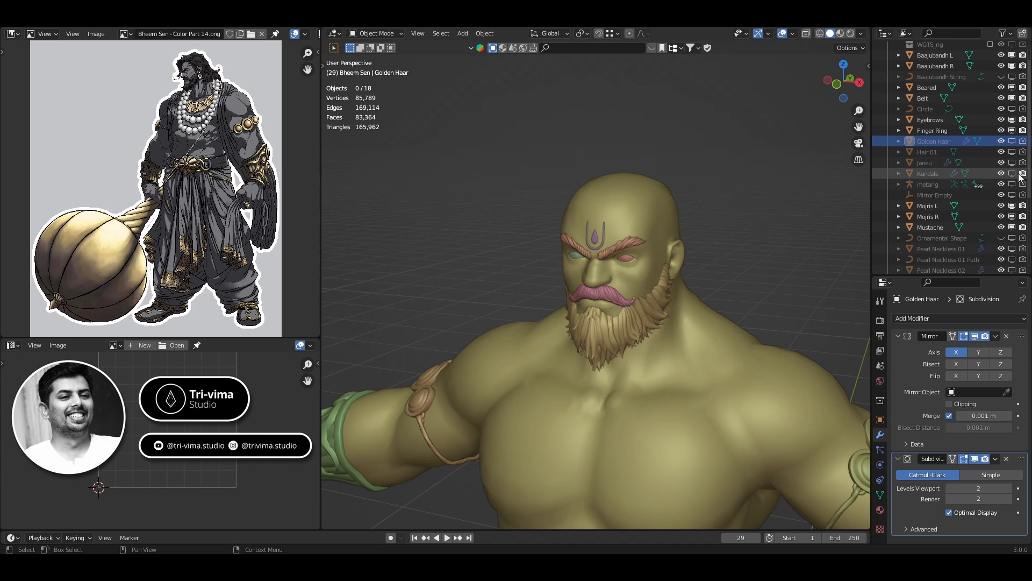
pyautogui.click(1013, 131)
pyautogui.click(1013, 120)
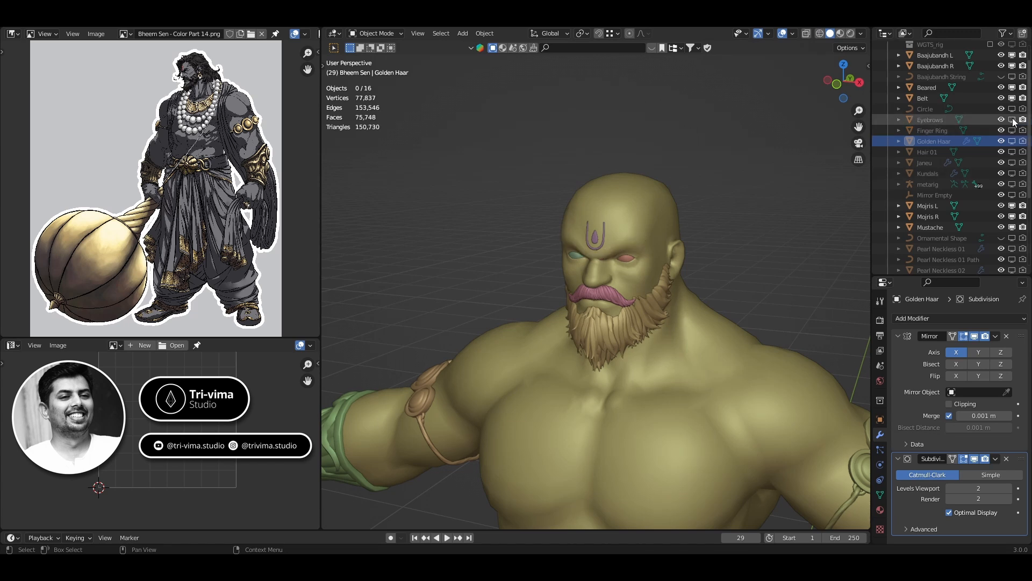
pyautogui.click(1012, 99)
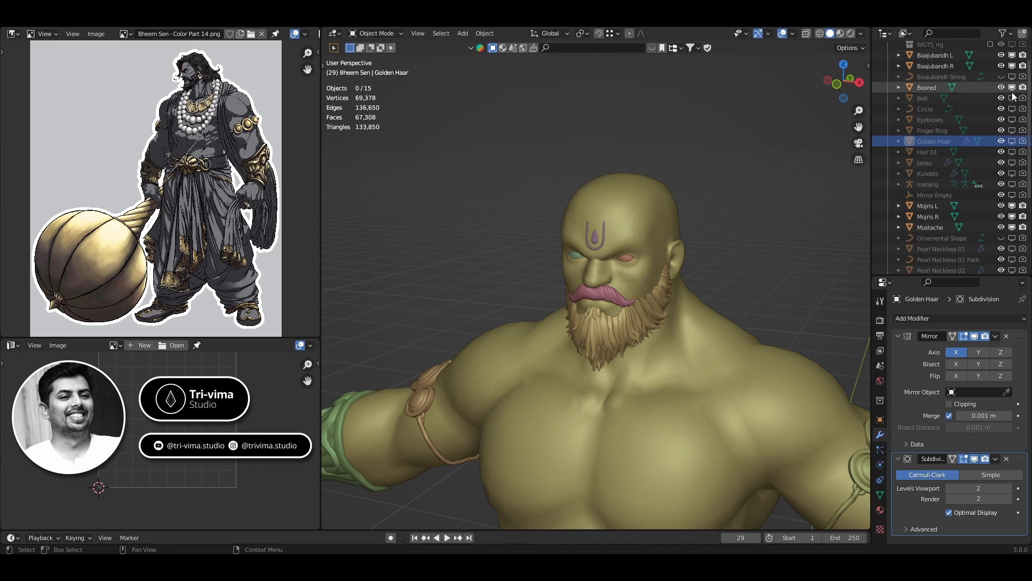
pyautogui.click(1012, 88)
pyautogui.click(1013, 66)
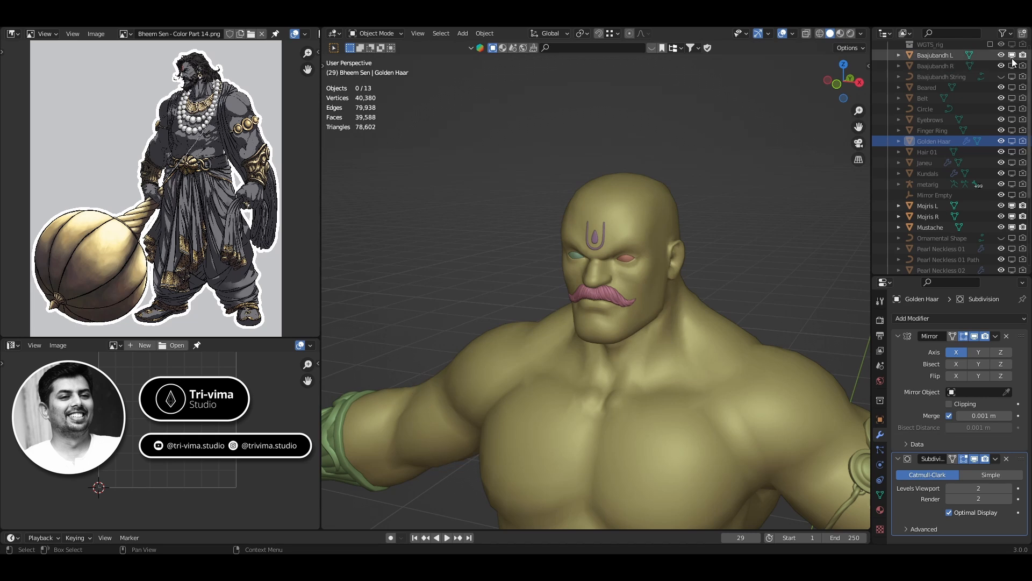
pyautogui.click(1012, 55)
# - Disable Mustache, Mojris R, Mojris L and Tilak in the viewport and unhide the rig
pyautogui.scroll(-5, 937, 176)
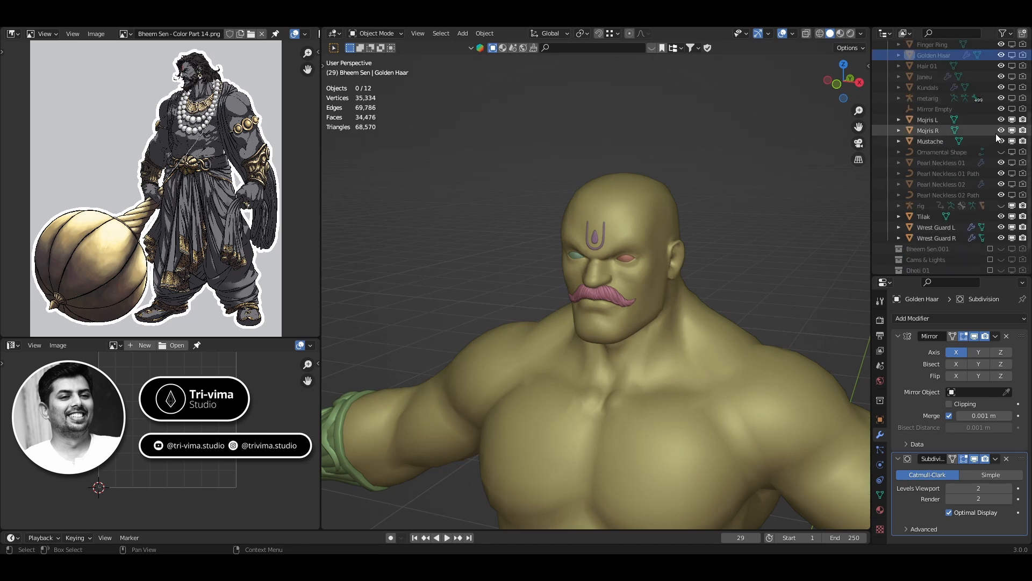
pyautogui.click(1012, 141)
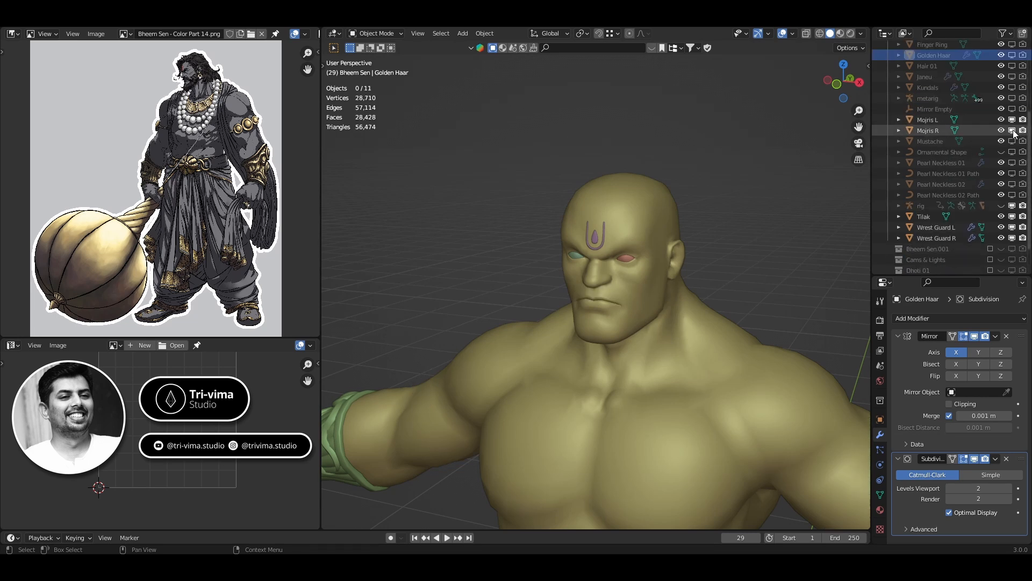
pyautogui.click(1012, 130)
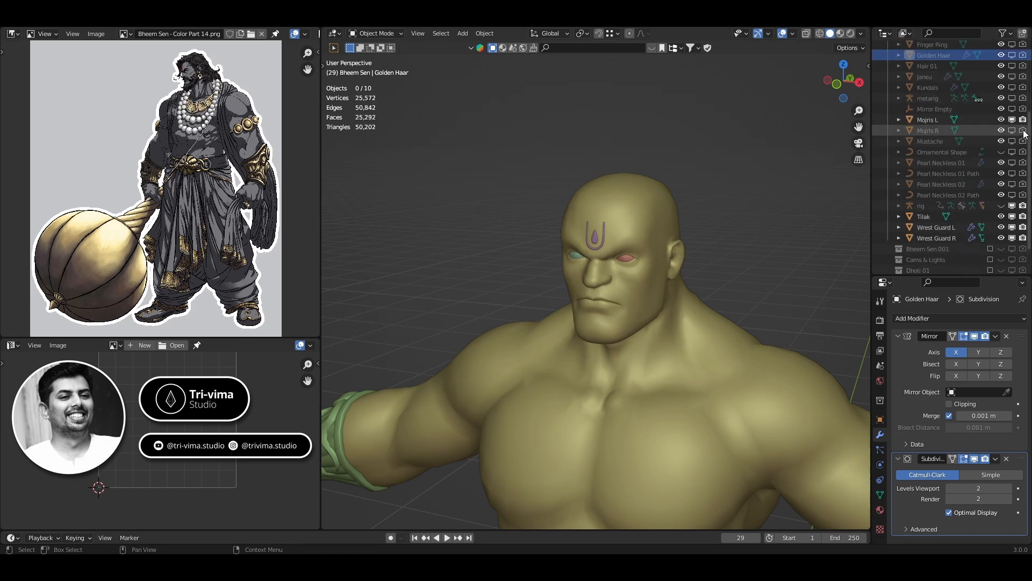
pyautogui.click(1001, 206)
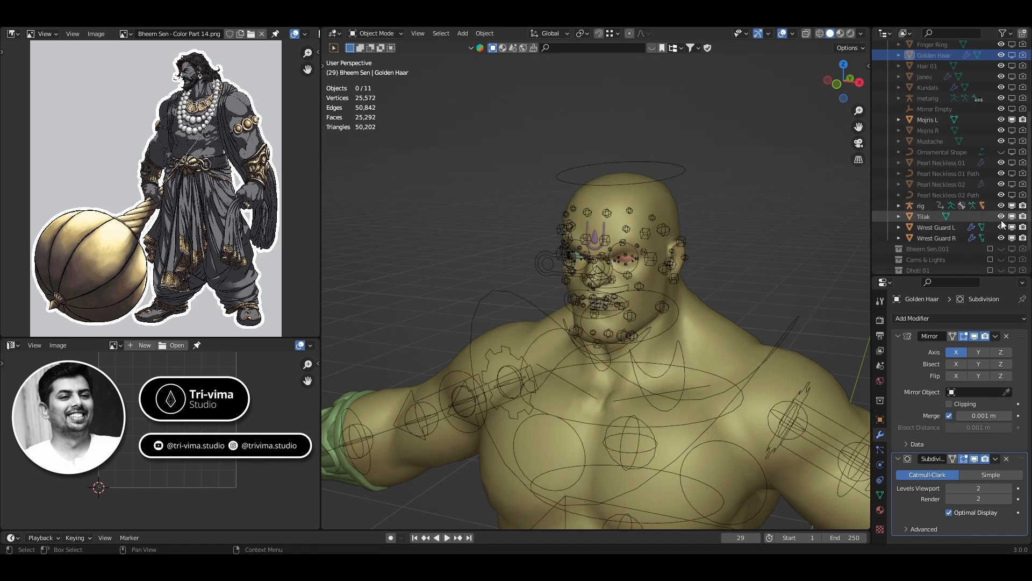
pyautogui.click(1012, 216)
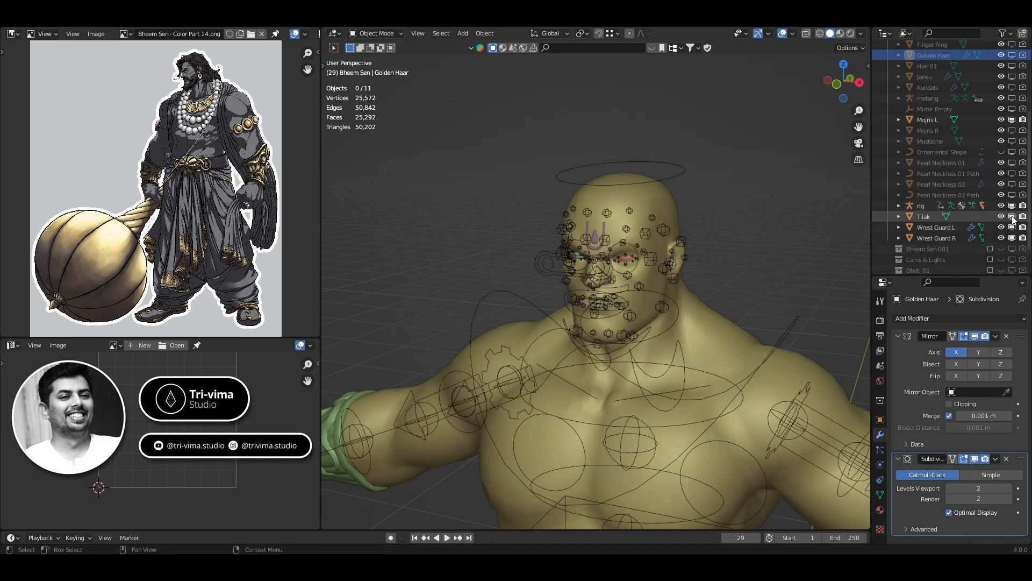
pyautogui.click(1001, 152)
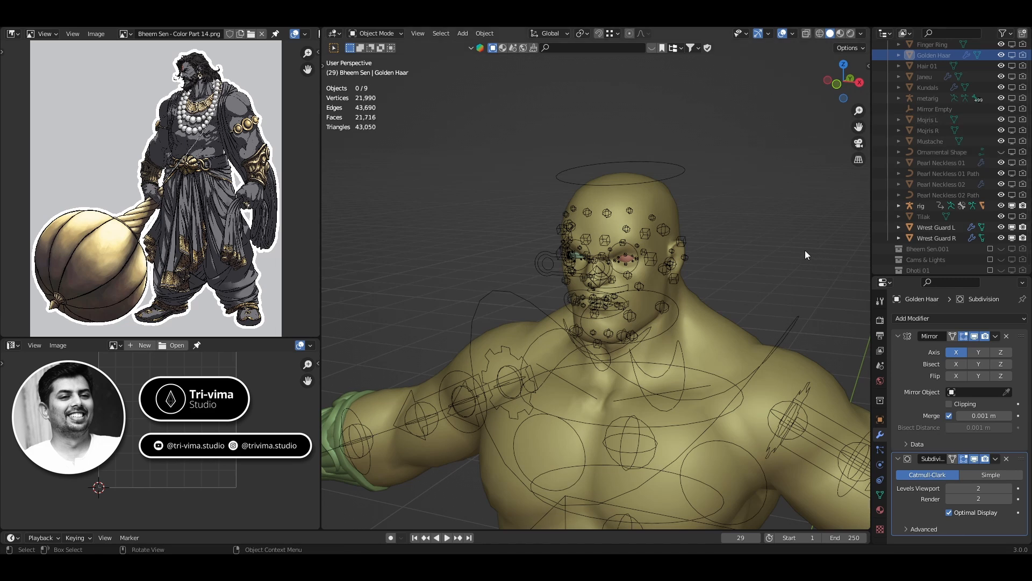
# - Enable the shoes Mojris R and Mojris L in the viewport and frame the character's feet
pyautogui.scroll(-4, 750, 268)
pyautogui.keyDown('shift'); pyautogui.moveTo(741, 276); pyautogui.dragTo(689, 153, button='middle'); pyautogui.keyUp('shift')
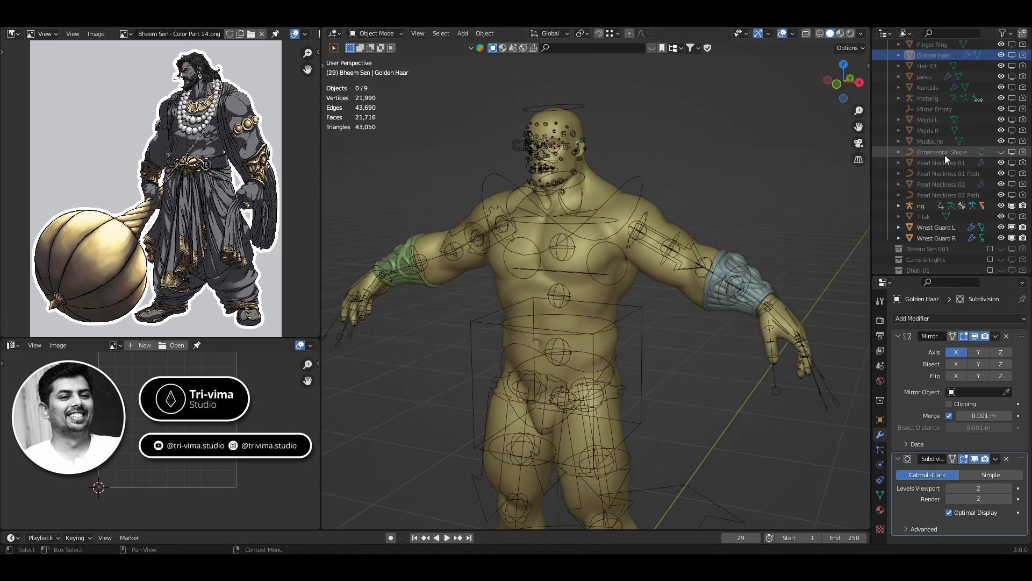
pyautogui.keyDown('shift'); pyautogui.moveTo(808, 214); pyautogui.dragTo(714, 75, button='middle'); pyautogui.keyUp('shift')
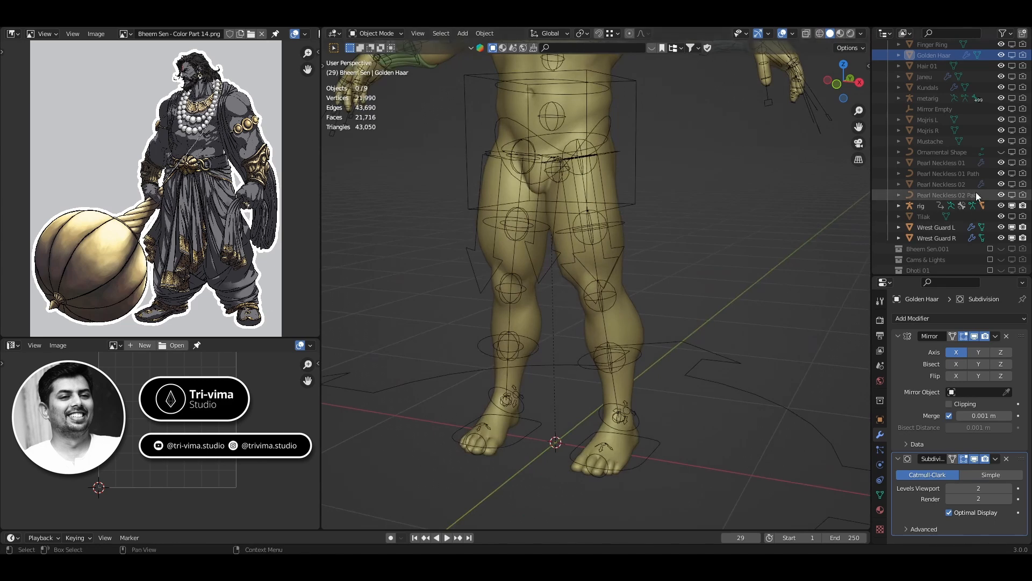
pyautogui.click(1012, 130)
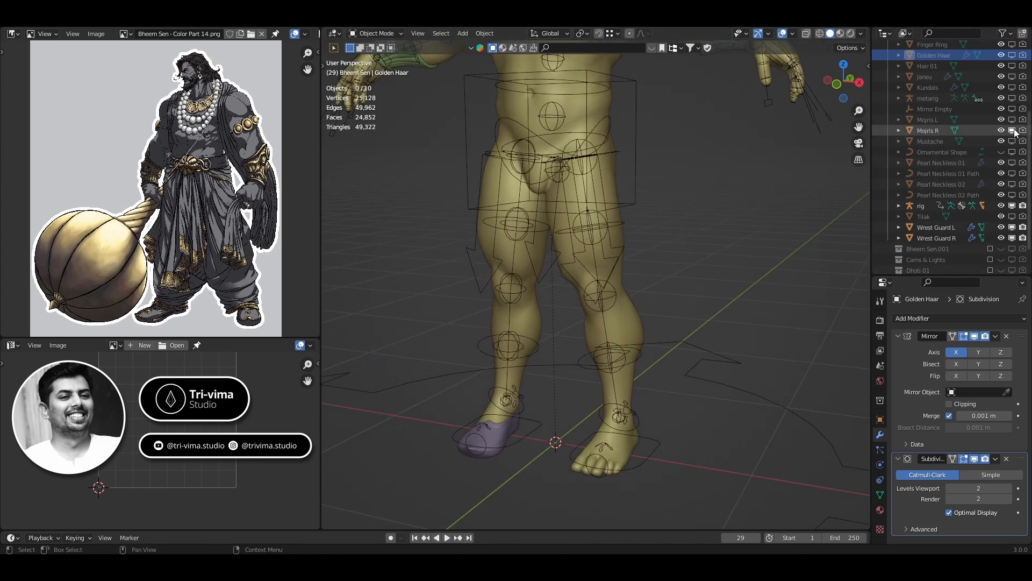
pyautogui.click(1011, 119)
pyautogui.scroll(3, 740, 276)
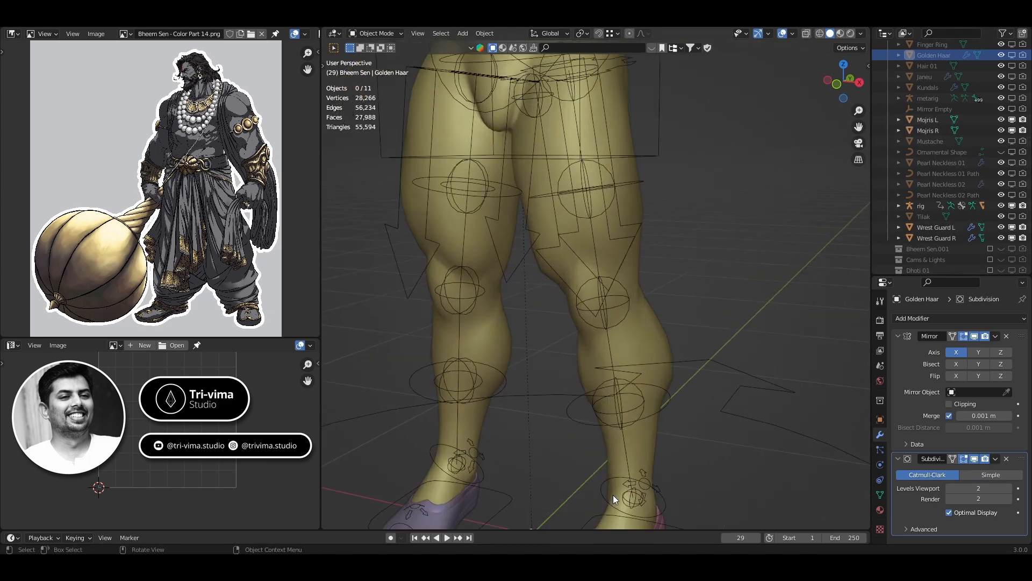
pyautogui.moveTo(568, 339); pyautogui.dragTo(595, 338, button='middle')
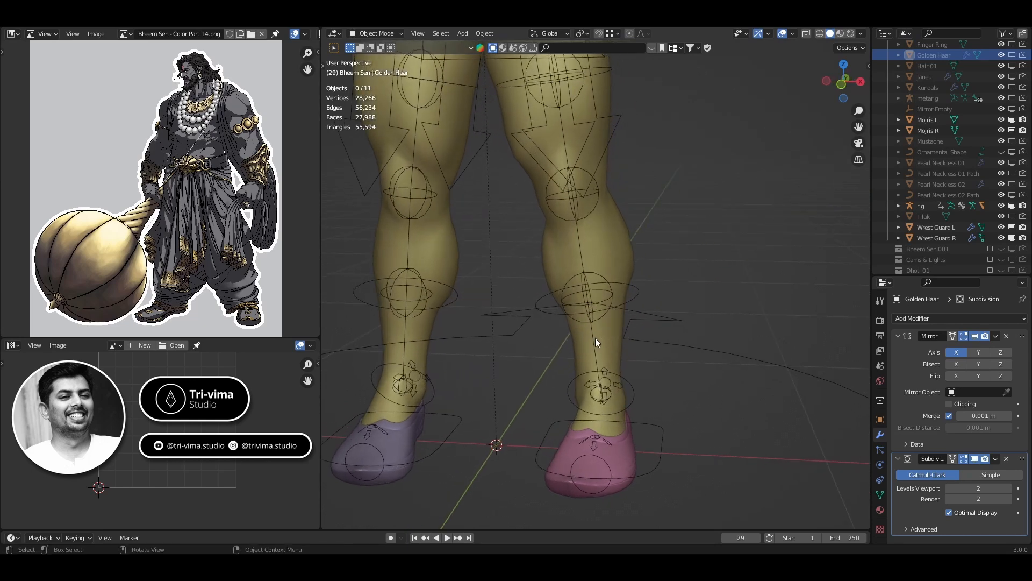
# - Parent Mojris L to the rig with automatic weights
pyautogui.click(571, 456)
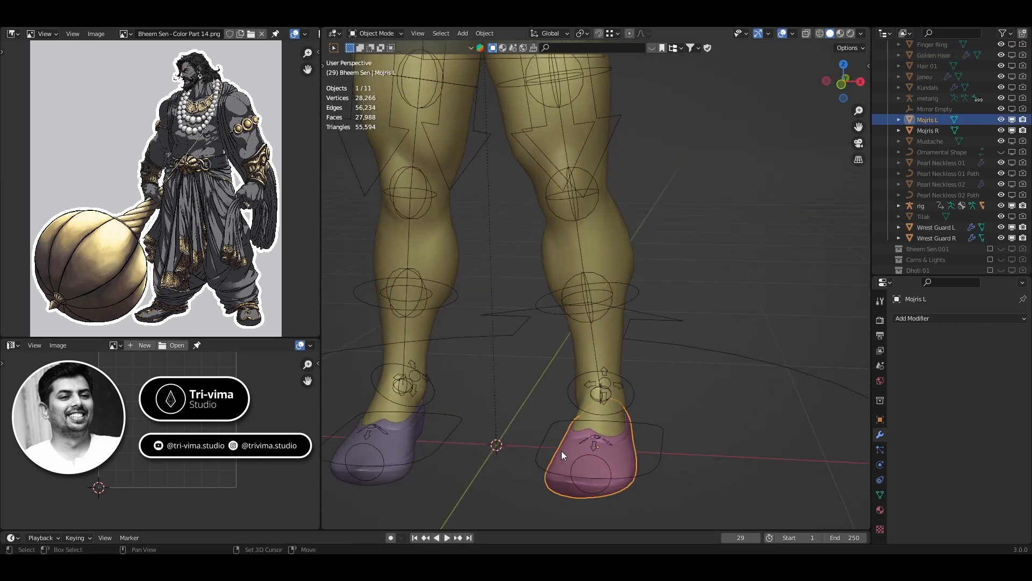
pyautogui.keyDown('shift'); pyautogui.click(654, 468); pyautogui.keyUp('shift')
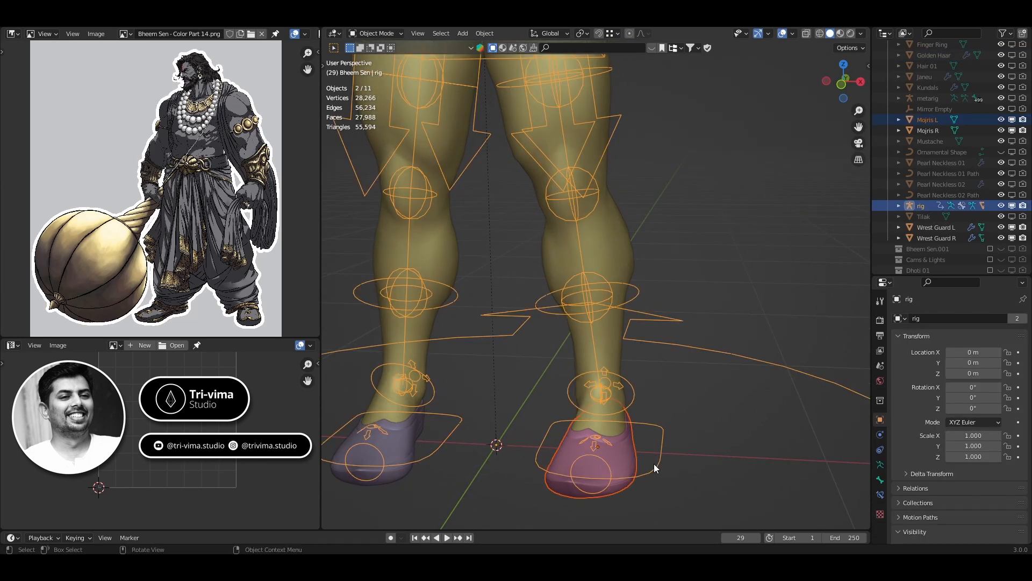
pyautogui.hotkey('ctrl', 'p')
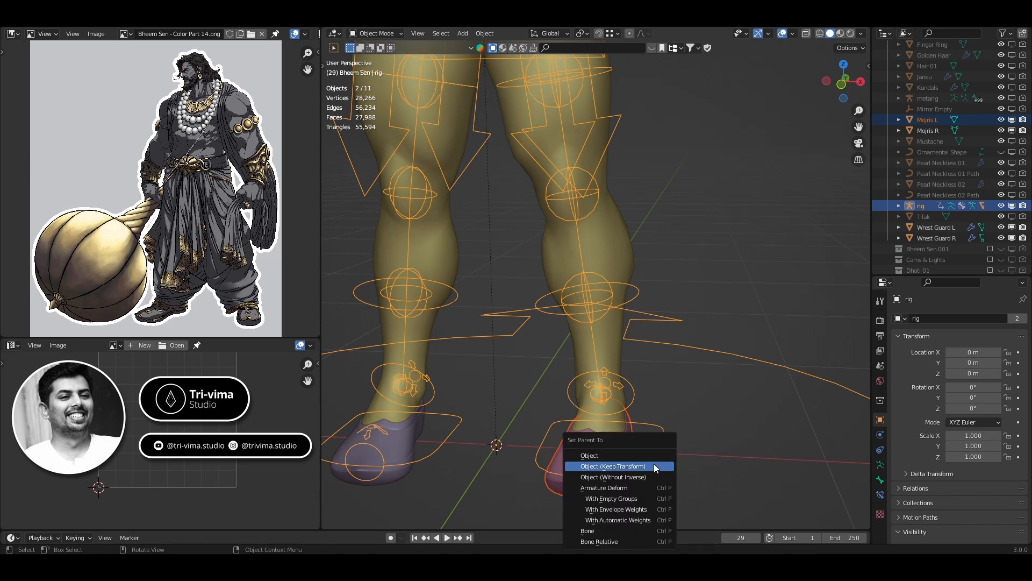
pyautogui.click(623, 520)
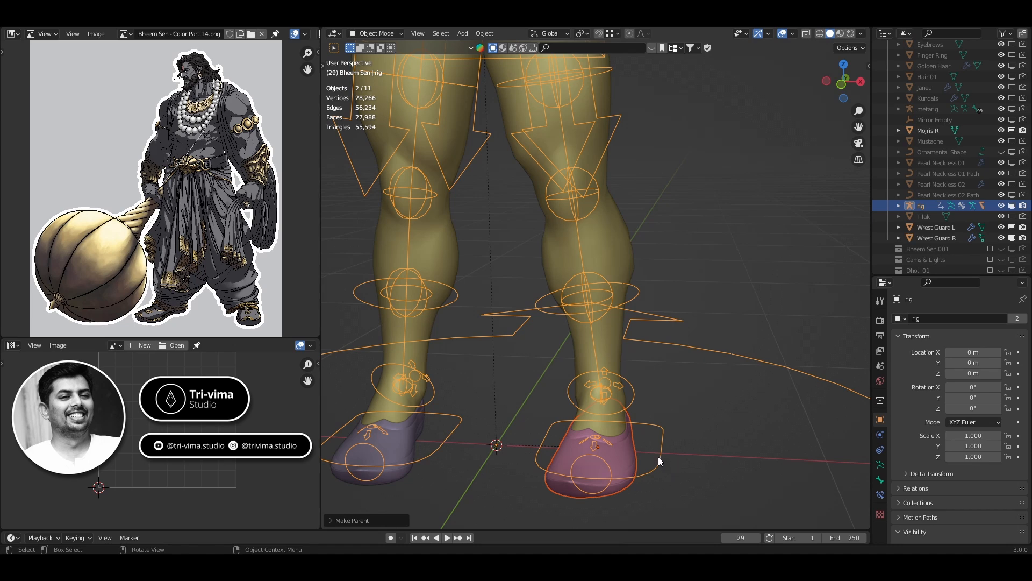
# - Switch the rig to Pose Mode and test the left shoe by moving the foot_ik.L control, cancelling the move
pyautogui.click(658, 457)
pyautogui.hotkey('ctrl', 'Tab')
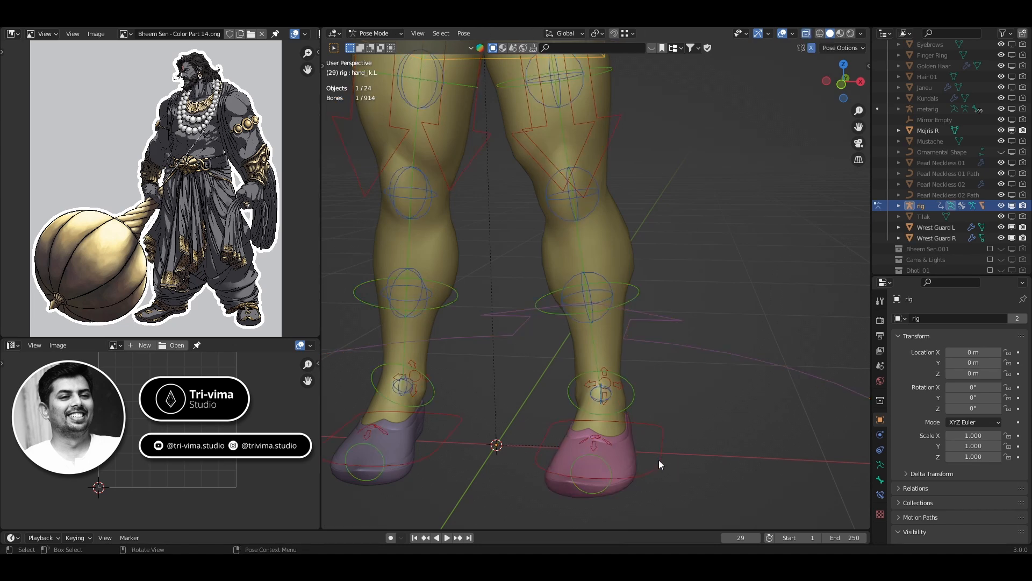
pyautogui.click(659, 459)
pyautogui.press('g')
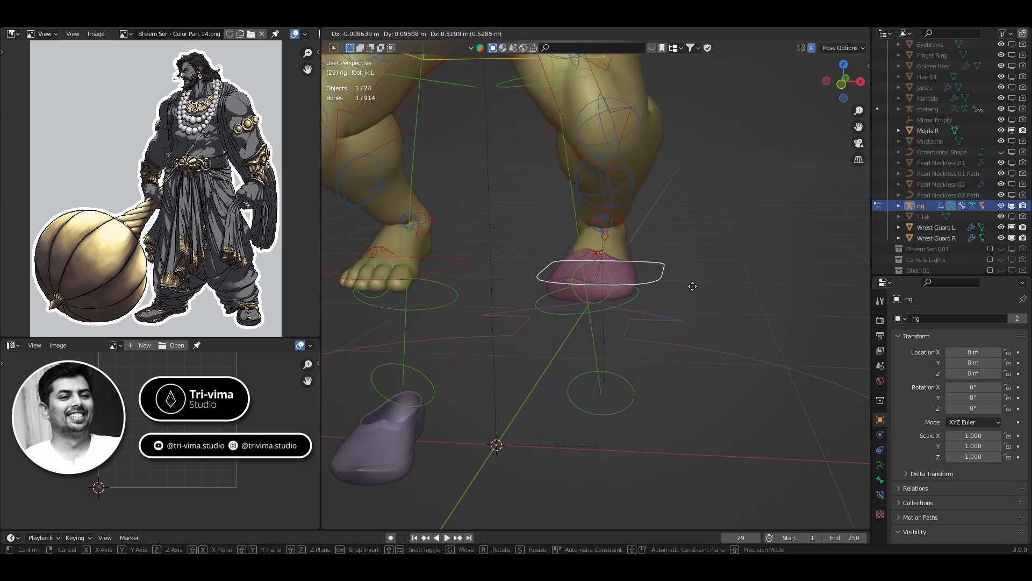
pyautogui.rightClick(680, 386)
# - Test the left shoe's deformation from the side by rotating the foot_spin_ik.L control, and cancel the rotation
pyautogui.moveTo(680, 386); pyautogui.dragTo(628, 447, button='middle')
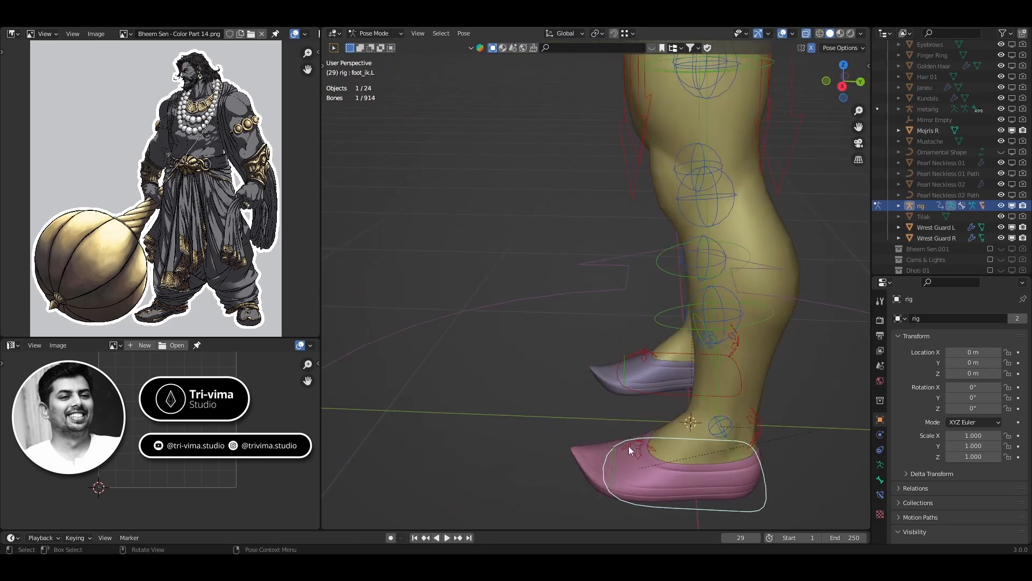
pyautogui.click(627, 447)
pyautogui.press('r')
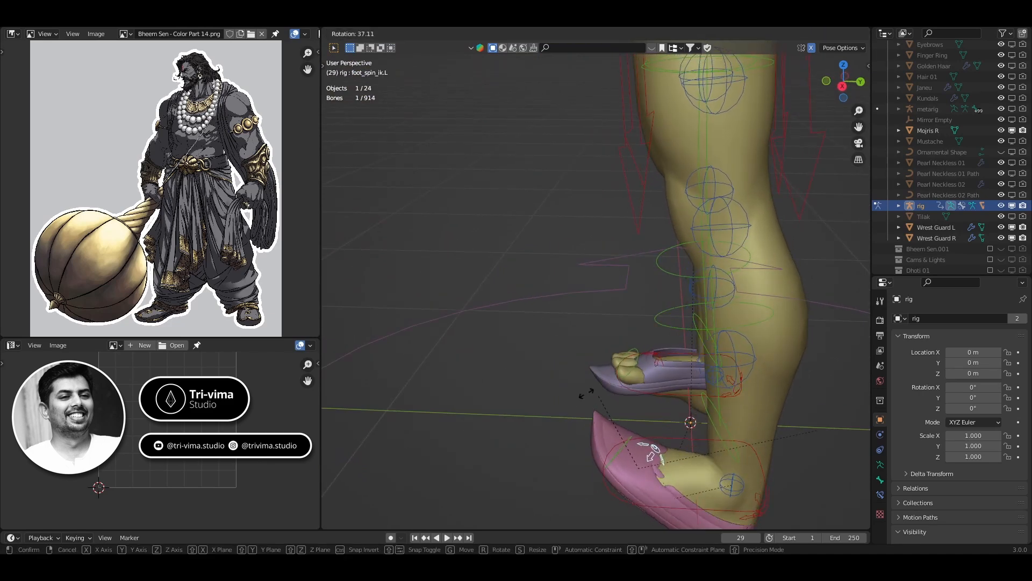
pyautogui.rightClick(837, 504)
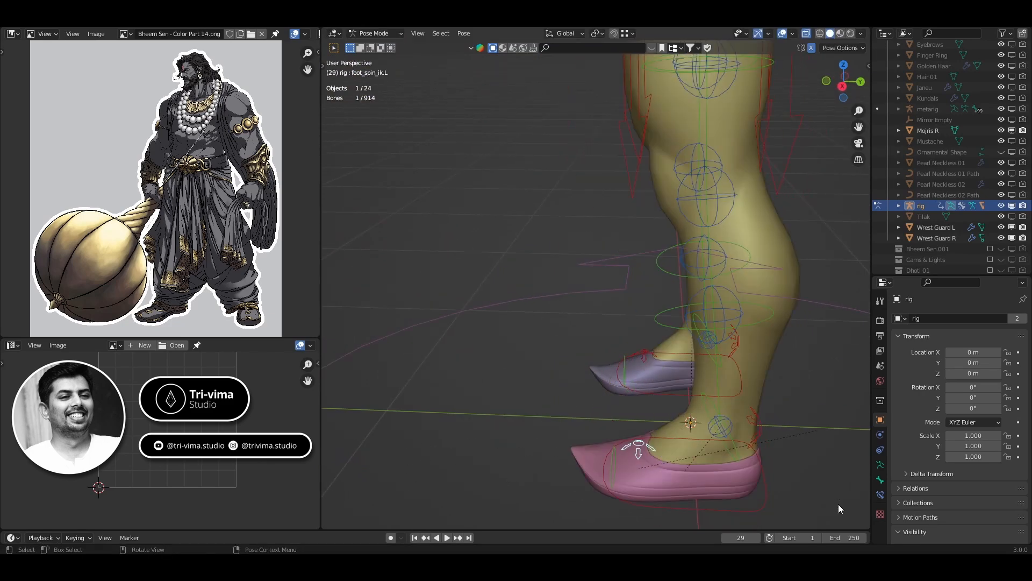
# - Test the left shoe's deformation by rotating the foot_heel_ik.L control, and cancel the rotation
pyautogui.click(762, 424)
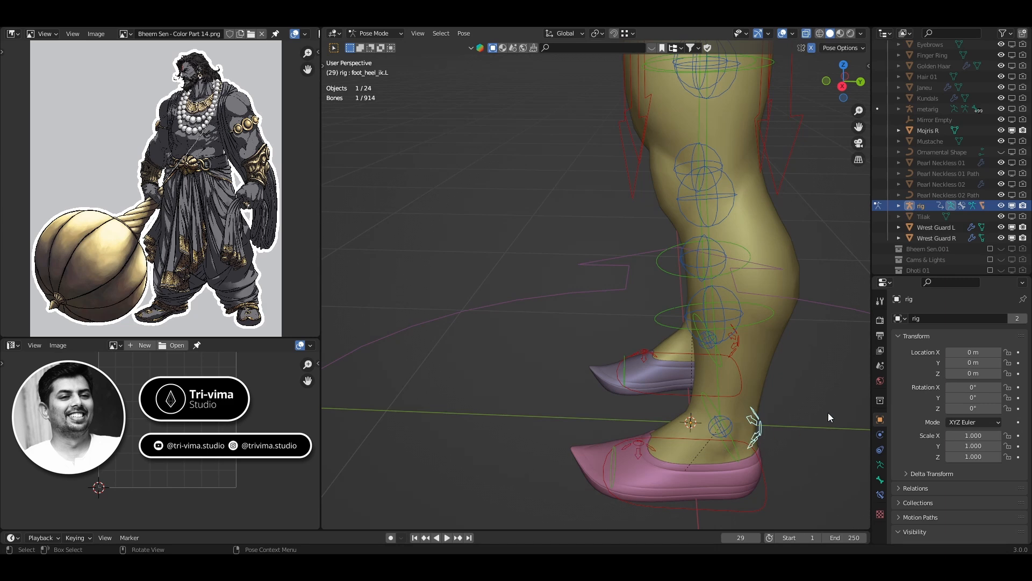
pyautogui.press('r')
pyautogui.rightClick(763, 356)
# - Leave Pose Mode, isolate Mojris L and open its mesh in Edit Mode for work on the shoe opening
pyautogui.hotkey('ctrl', 'Tab')
pyautogui.click(588, 461)
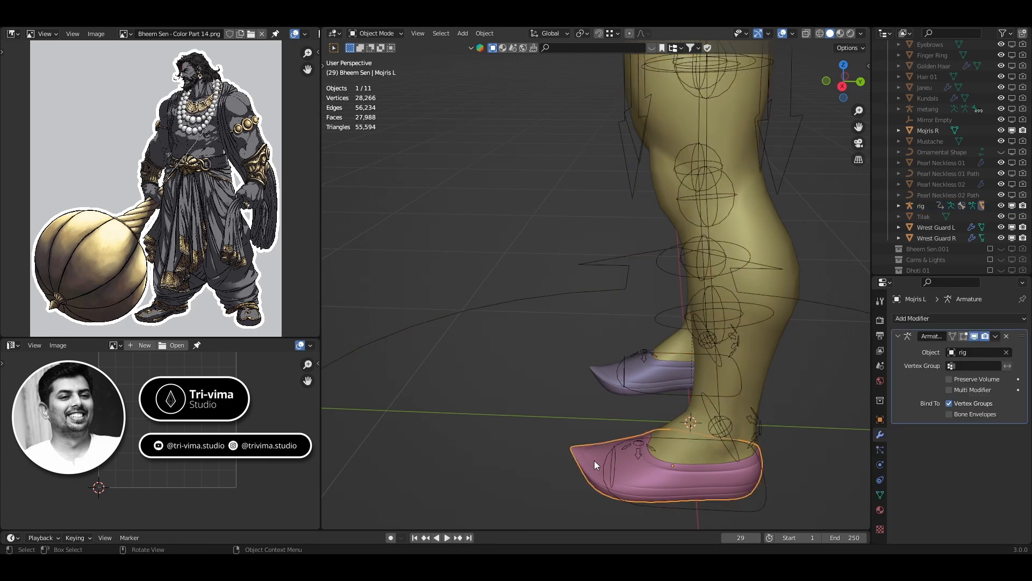
pyautogui.hotkey('shift', 'h')
pyautogui.press('Tab')
pyautogui.moveTo(594, 460); pyautogui.dragTo(769, 398, button='middle')
pyautogui.scroll(3, 617, 420)
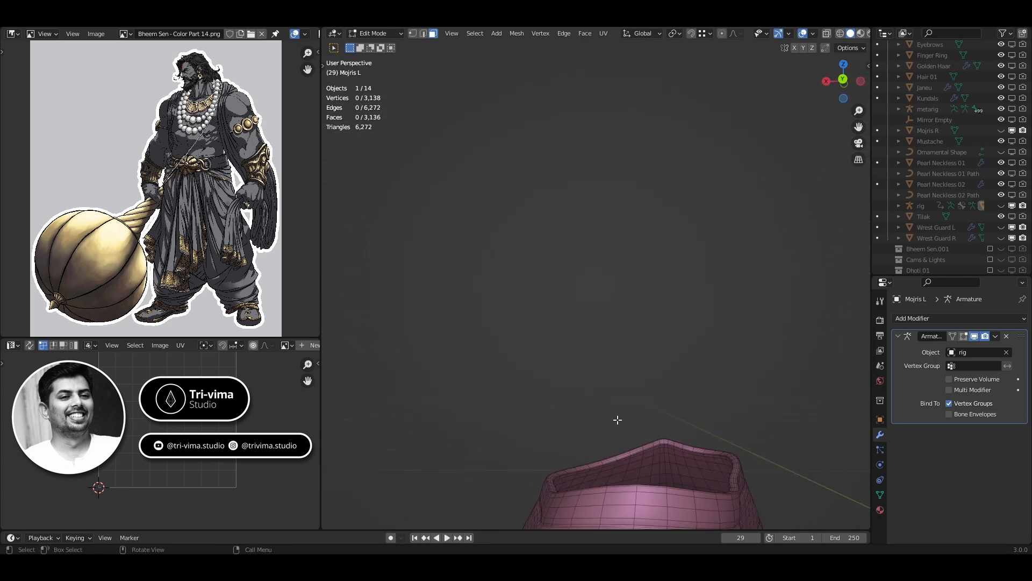
pyautogui.keyDown('shift'); pyautogui.moveTo(617, 419); pyautogui.dragTo(599, 341, button='middle'); pyautogui.keyUp('shift')
pyautogui.scroll(3, 590, 389)
pyautogui.keyDown('shift'); pyautogui.moveTo(590, 390); pyautogui.dragTo(573, 162, button='middle'); pyautogui.keyUp('shift')
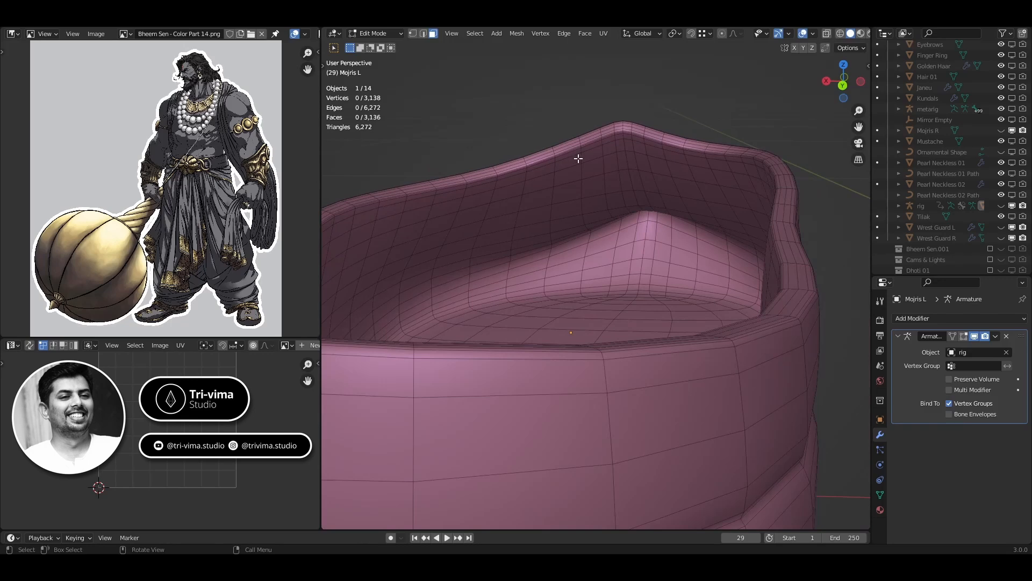
# - Delete the face loop running just below the rim on the inside of Mojris L
pyautogui.click(556, 171)
pyautogui.keyDown('alt'); pyautogui.click(554, 168); pyautogui.keyUp('alt')
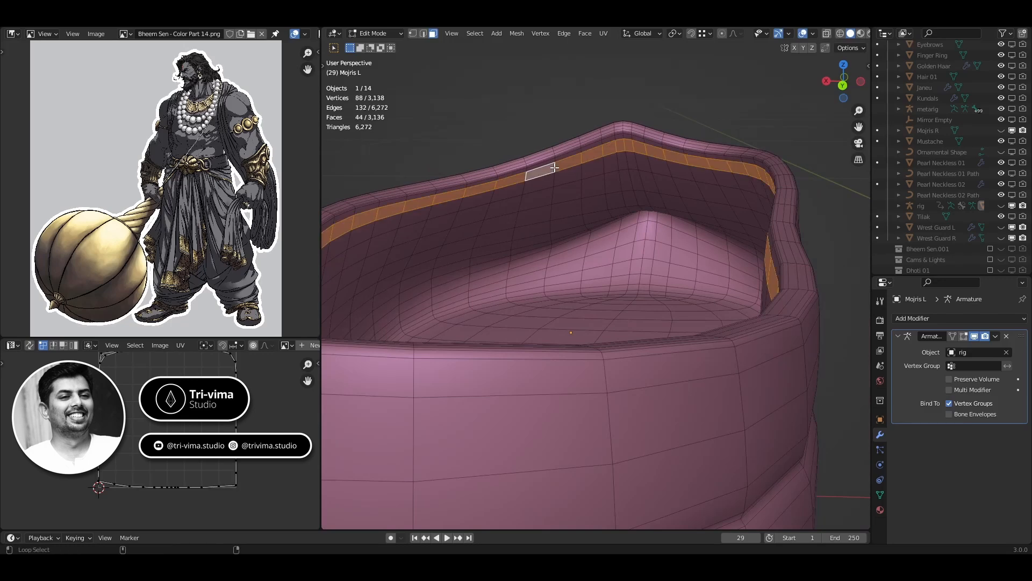
pyautogui.moveTo(554, 169); pyautogui.dragTo(489, 290, button='middle')
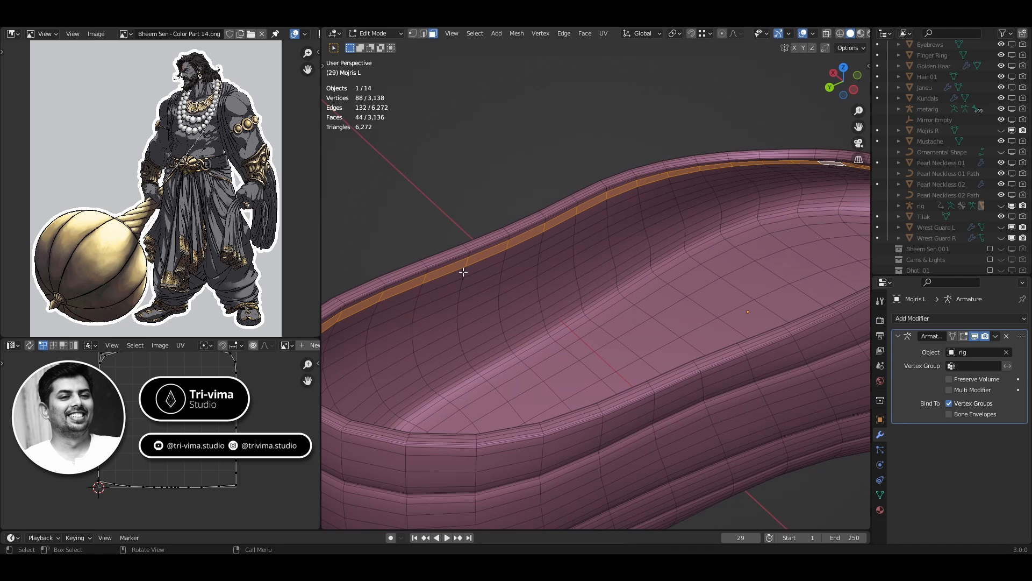
pyautogui.click(435, 282)
pyautogui.keyDown('alt'); pyautogui.click(420, 288); pyautogui.keyUp('alt')
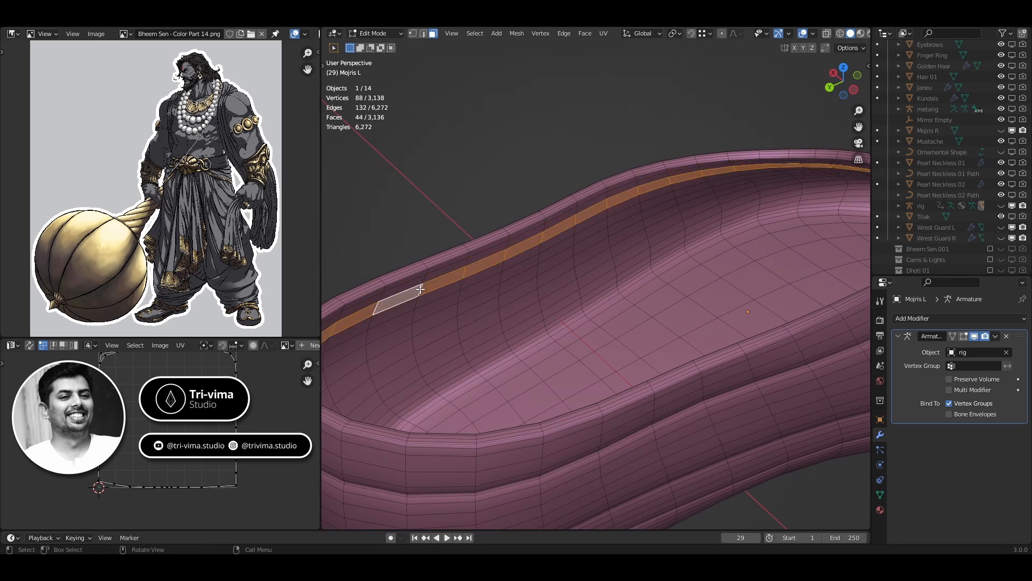
pyautogui.press('x')
pyautogui.click(371, 314)
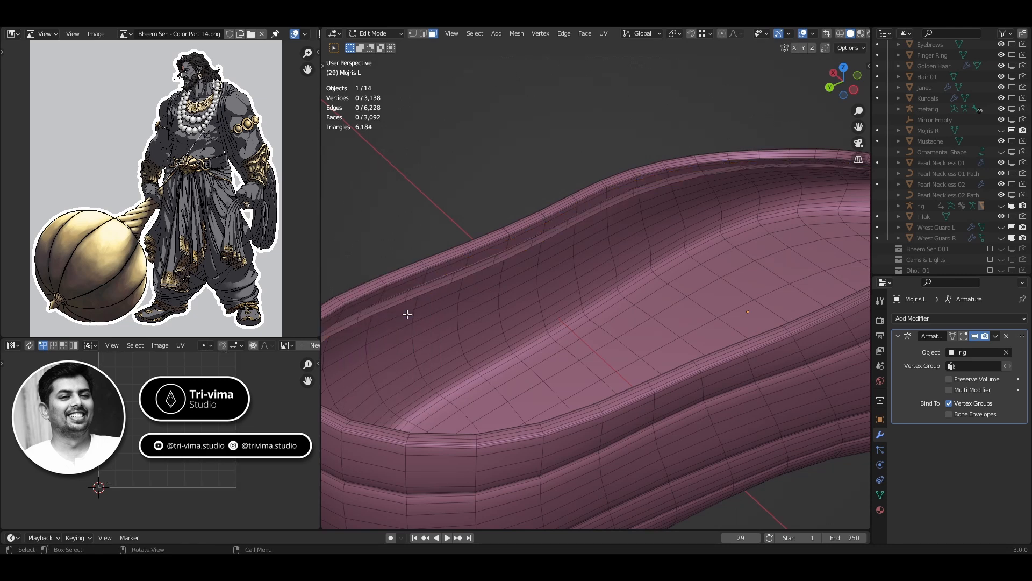
# - Delete all linked faces of the detached inner lining of Mojris L, and return to Object Mode with the hidden objects shown
pyautogui.click(437, 320)
pyautogui.hotkey('ctrl', 'l')
pyautogui.press('x')
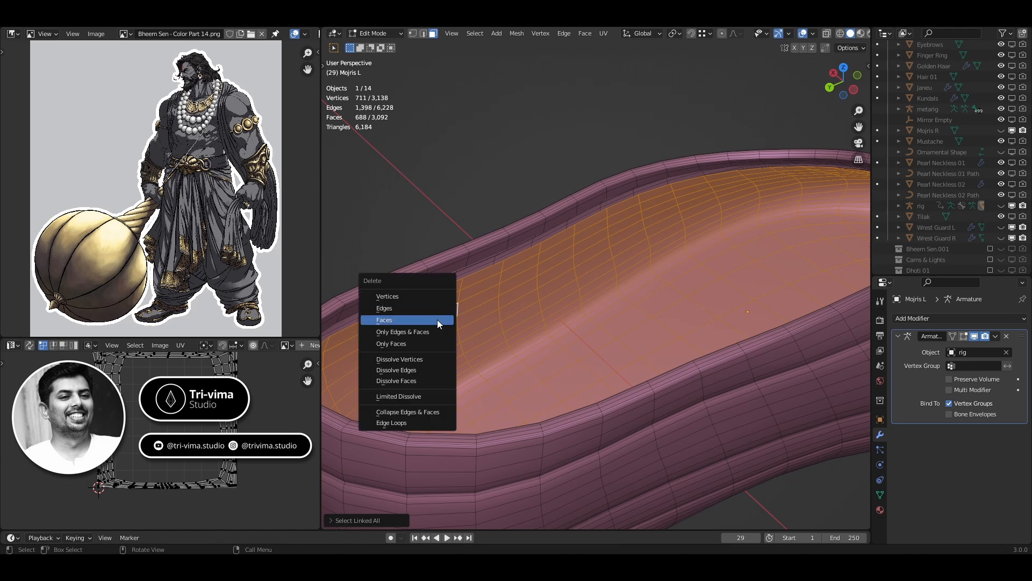
pyautogui.click(438, 321)
pyautogui.press('Tab')
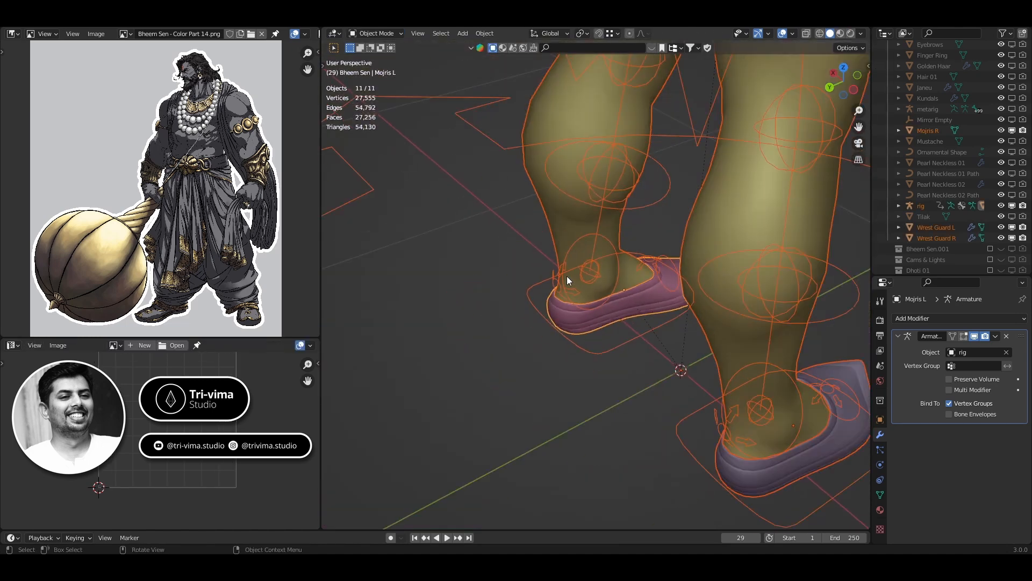
# - Put the rig back in Pose Mode and retest the trimmed left shoe by rotating the foot_heel_ik.L control, cancelling each rotation
pyautogui.moveTo(567, 275); pyautogui.dragTo(634, 365, button='middle')
pyautogui.click(605, 274)
pyautogui.press('Tab')
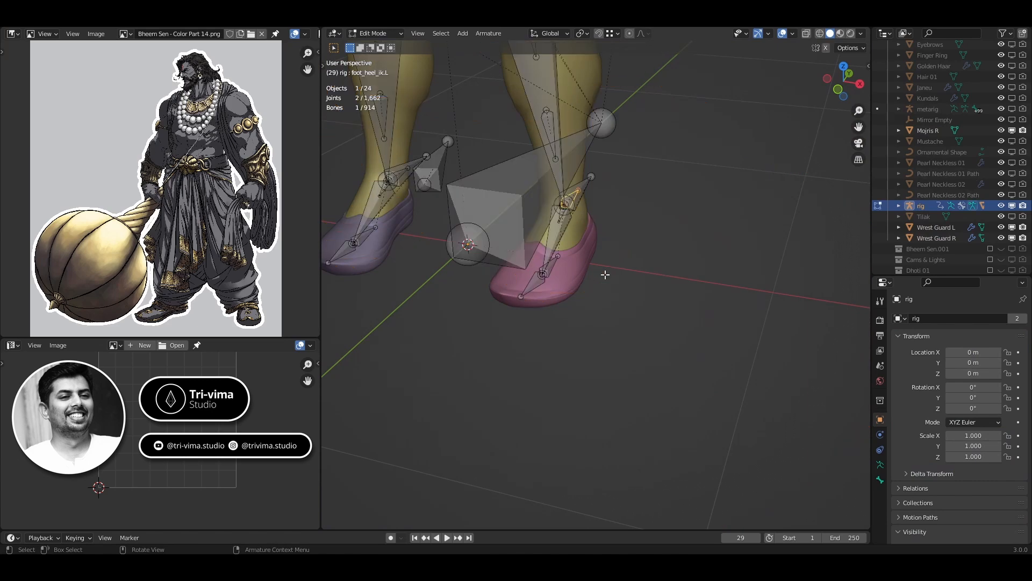
pyautogui.press('Tab')
pyautogui.hotkey('ctrl', 'Tab')
pyautogui.click(605, 274)
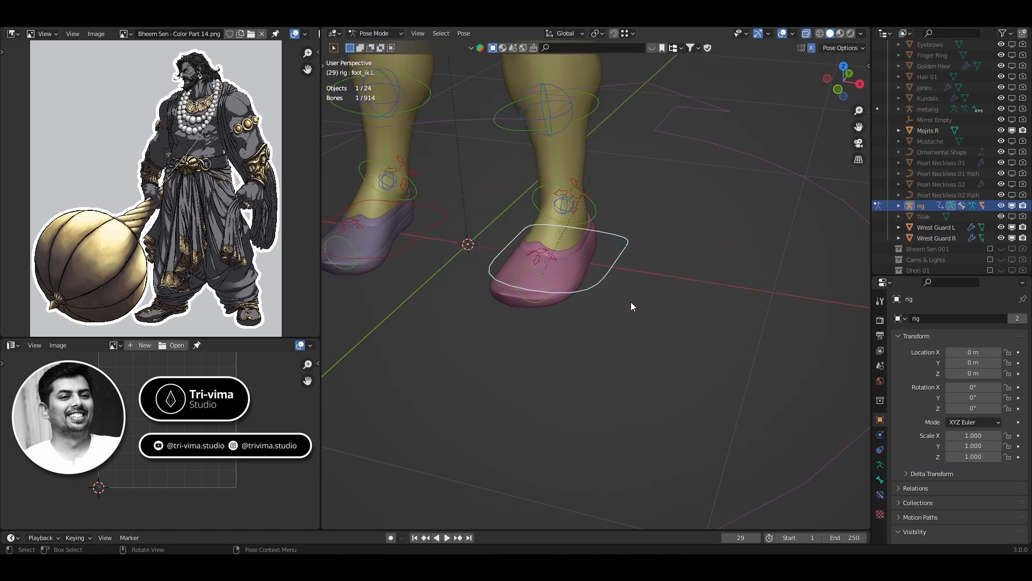
pyautogui.click(588, 189)
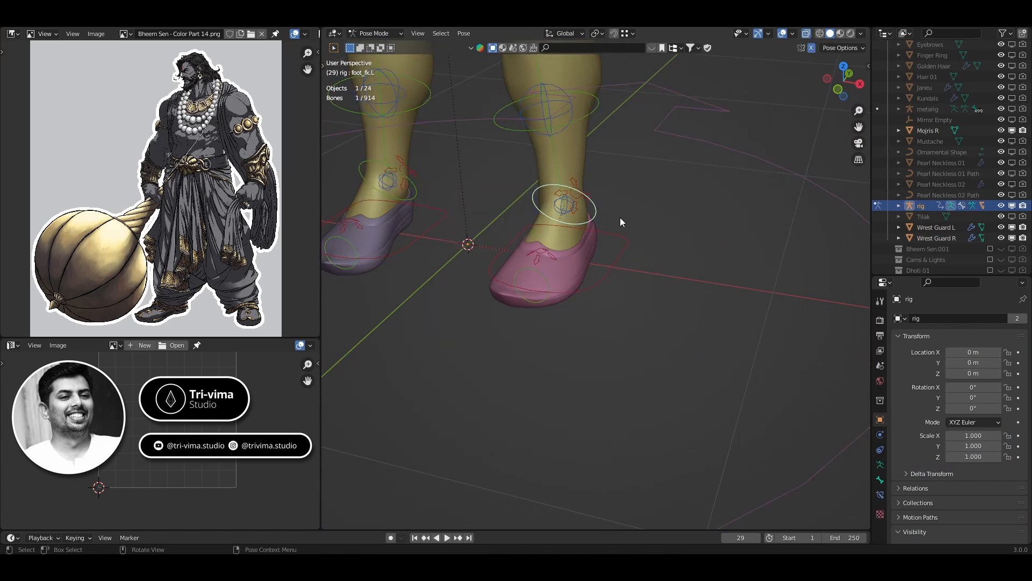
pyautogui.moveTo(620, 221); pyautogui.dragTo(695, 315, button='middle')
pyautogui.press('r')
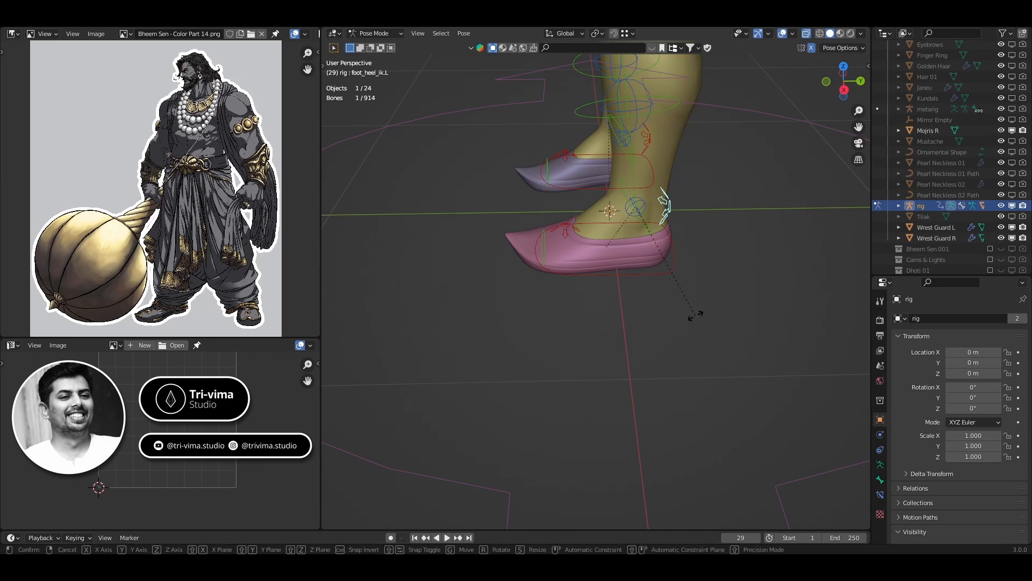
pyautogui.rightClick(733, 252)
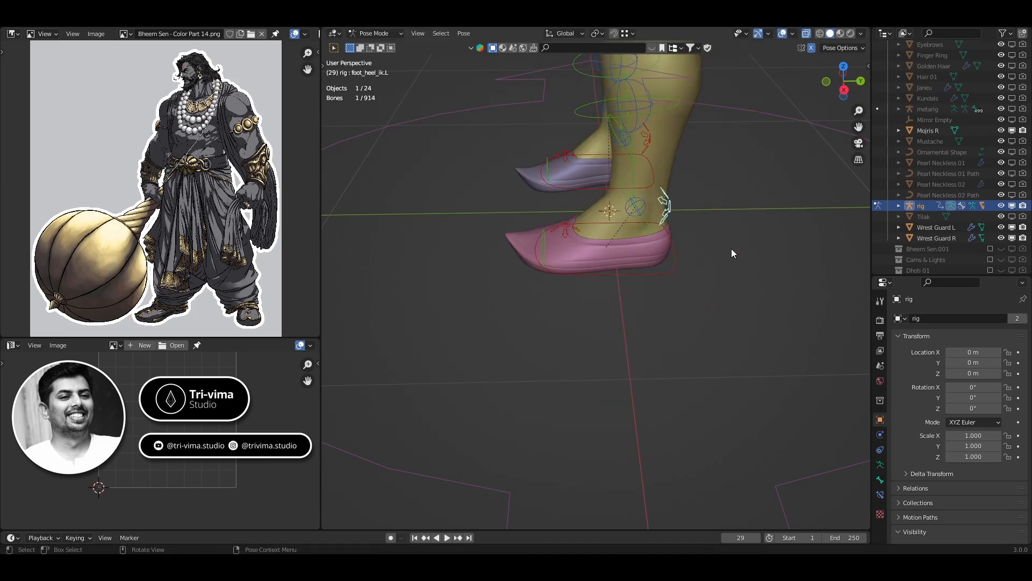
pyautogui.press('r')
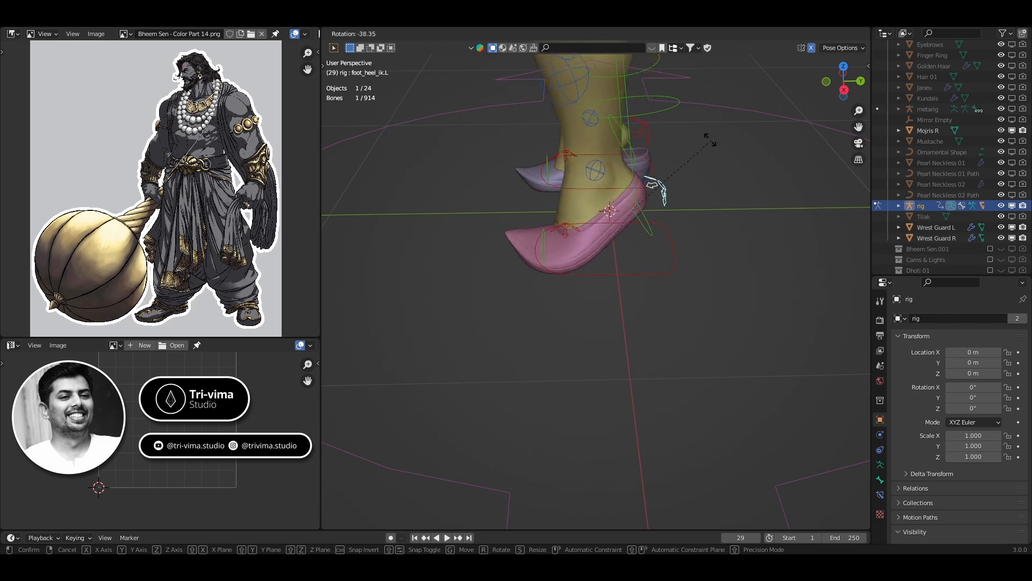
pyautogui.rightClick(726, 194)
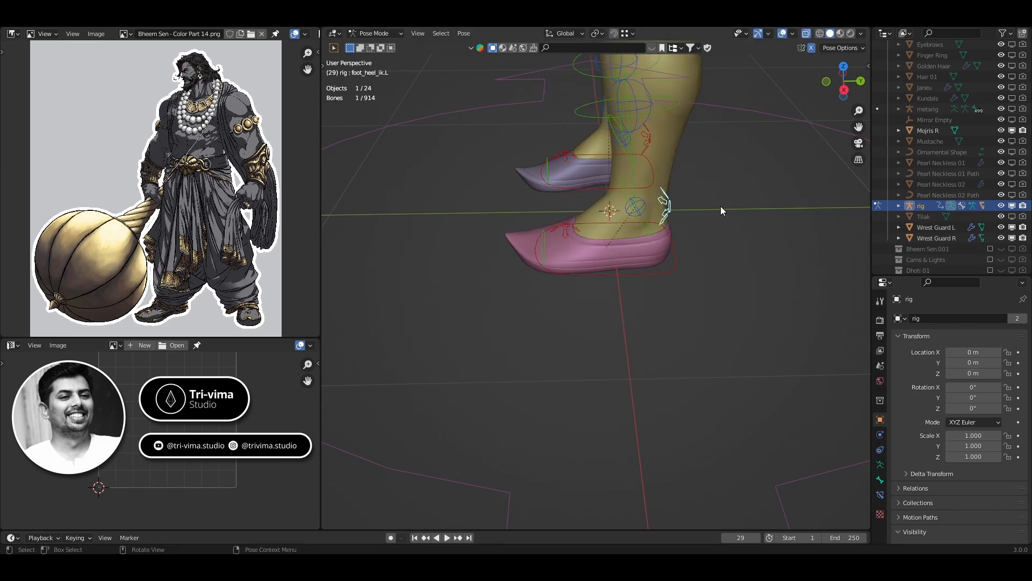
# - Leave Pose Mode, isolate Mojris R and open its mesh in Edit Mode
pyautogui.moveTo(721, 205); pyautogui.dragTo(782, 65, button='middle')
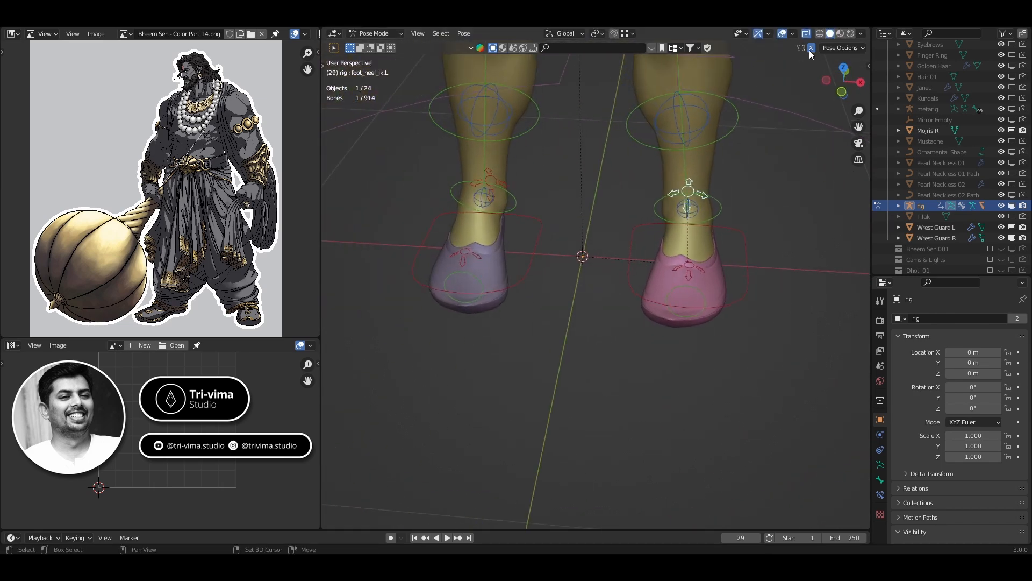
pyautogui.hotkey('ctrl', 'Tab')
pyautogui.click(504, 276)
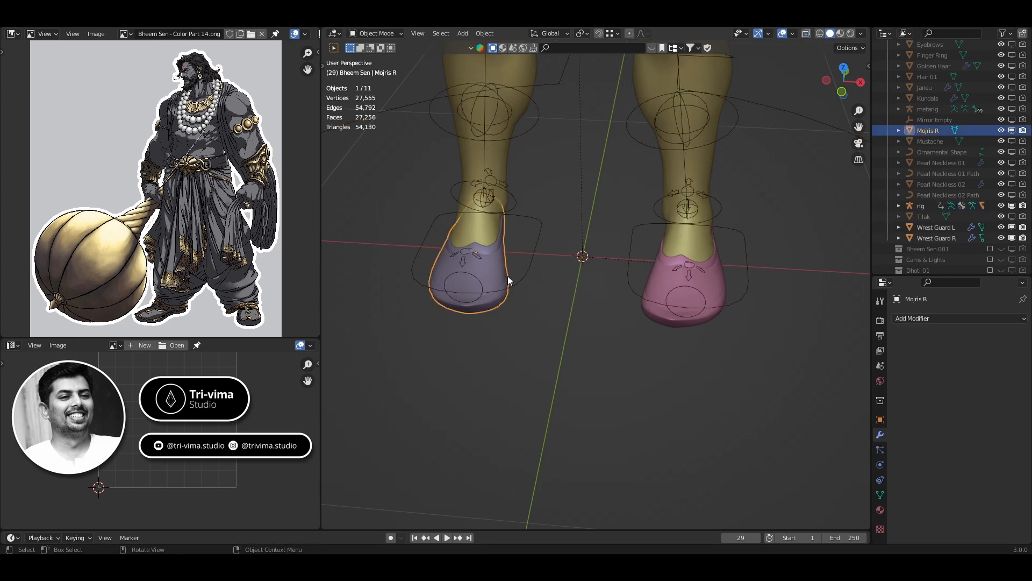
pyautogui.press('KP_Divide')
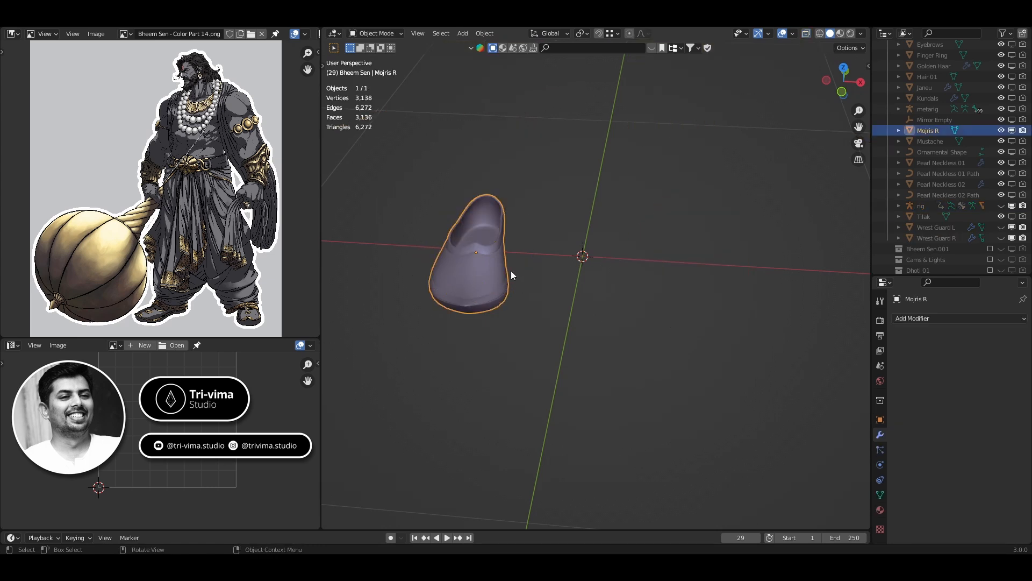
pyautogui.press('Tab')
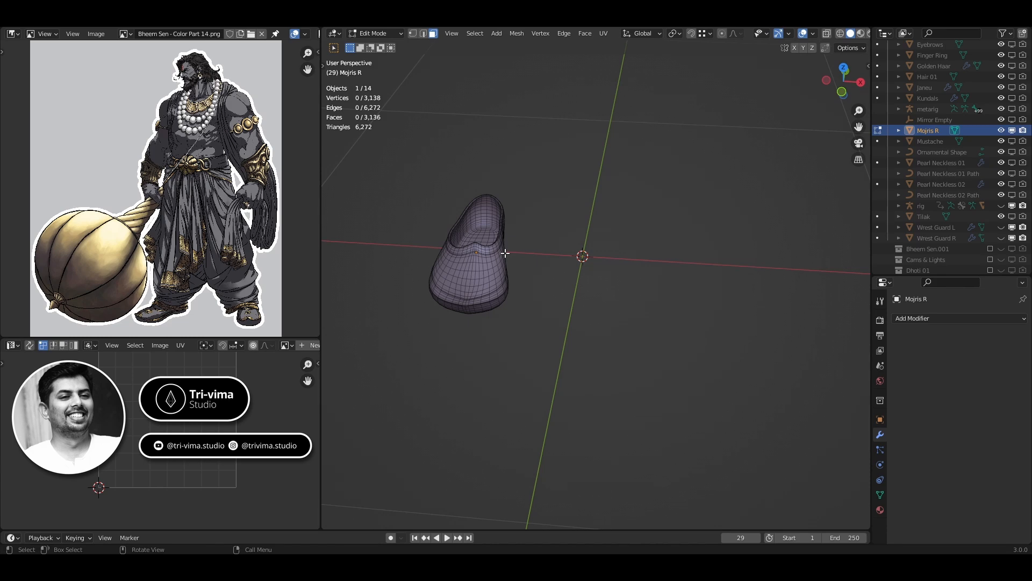
pyautogui.scroll(3, 505, 252)
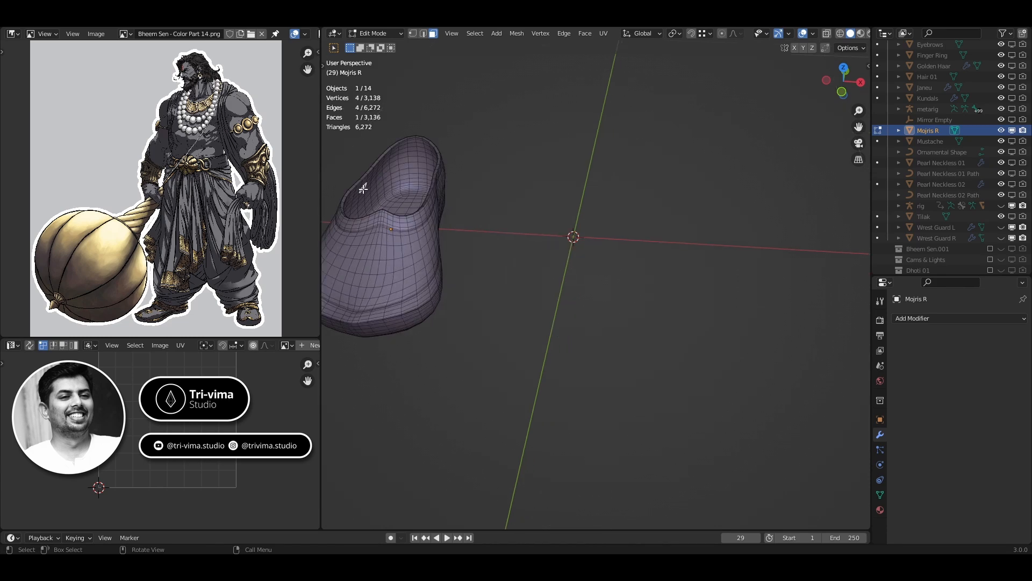
# - Delete the face loop running just below the rim on the inside of Mojris R
pyautogui.press('KP_Decimal')
pyautogui.moveTo(808, 247); pyautogui.dragTo(720, 275, button='middle')
pyautogui.moveTo(687, 311); pyautogui.dragTo(601, 287, button='middle')
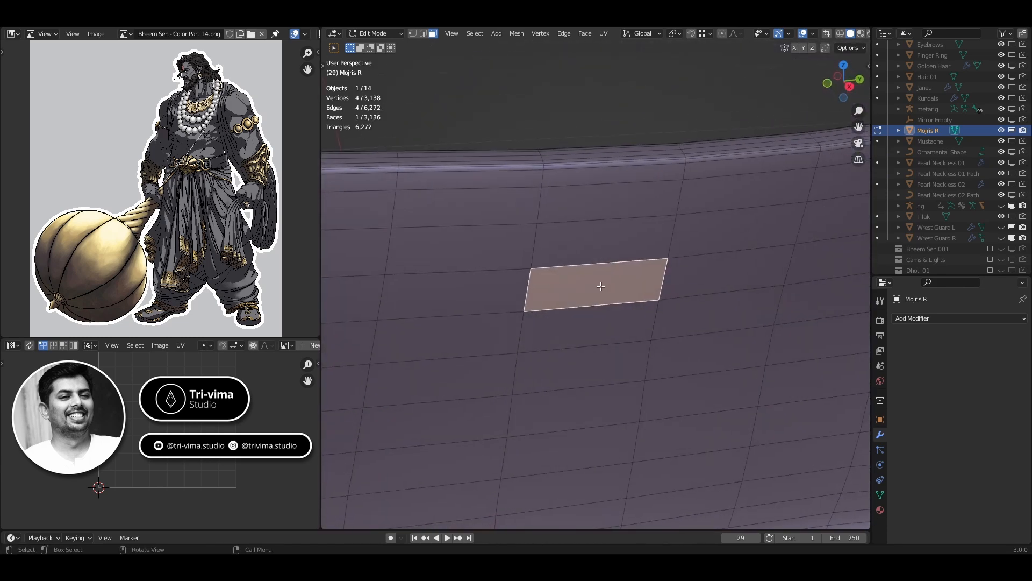
pyautogui.scroll(-5, 601, 287)
pyautogui.click(543, 272)
pyautogui.hotkey('alt', 'a')
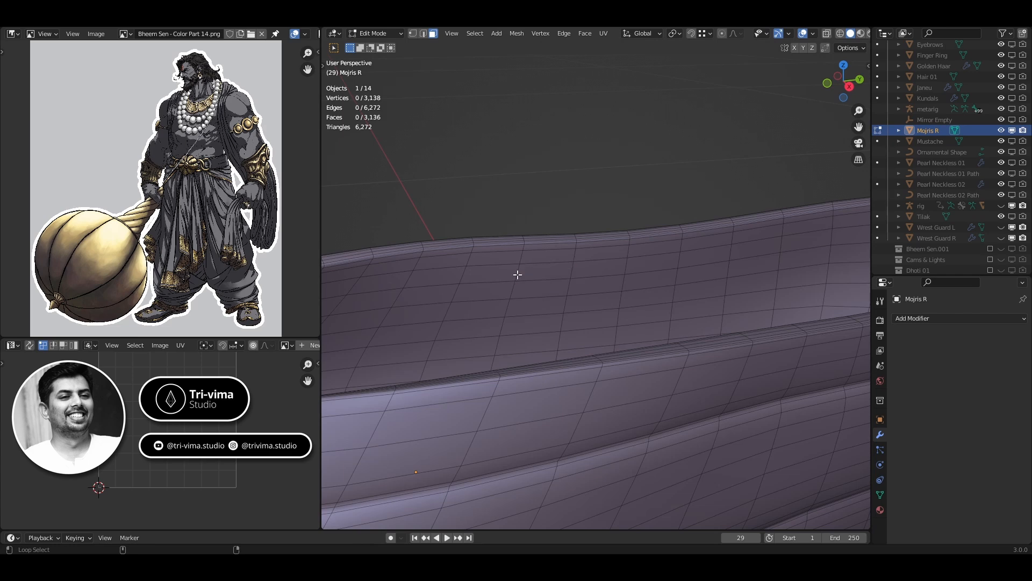
pyautogui.keyDown('alt'); pyautogui.click(516, 274); pyautogui.keyUp('alt')
pyautogui.press('x')
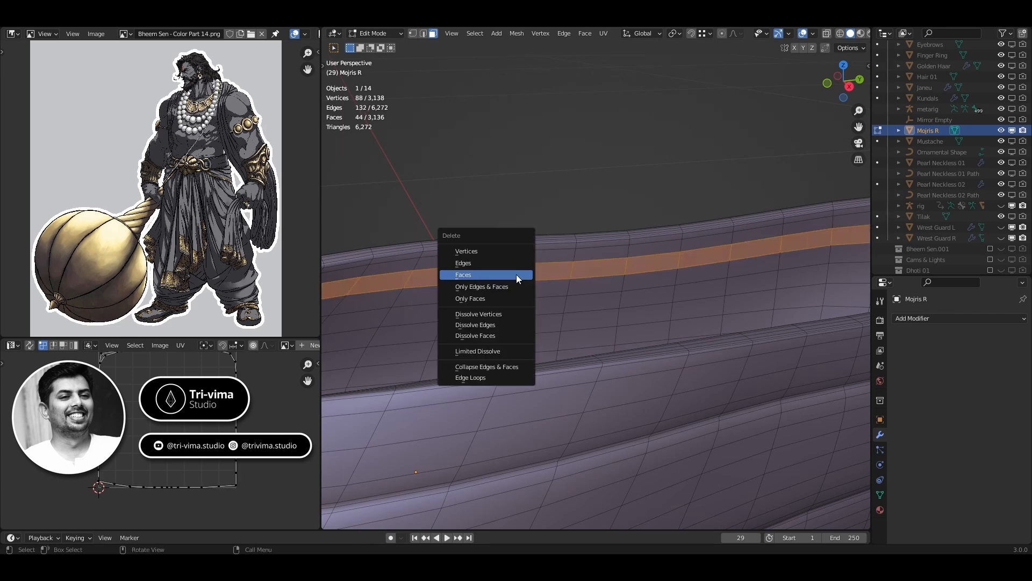
pyautogui.click(517, 274)
# - Delete all linked faces of the detached inner lining of Mojris R, and leave Edit Mode and the isolated view
pyautogui.click(520, 295)
pyautogui.hotkey('ctrl', 'l')
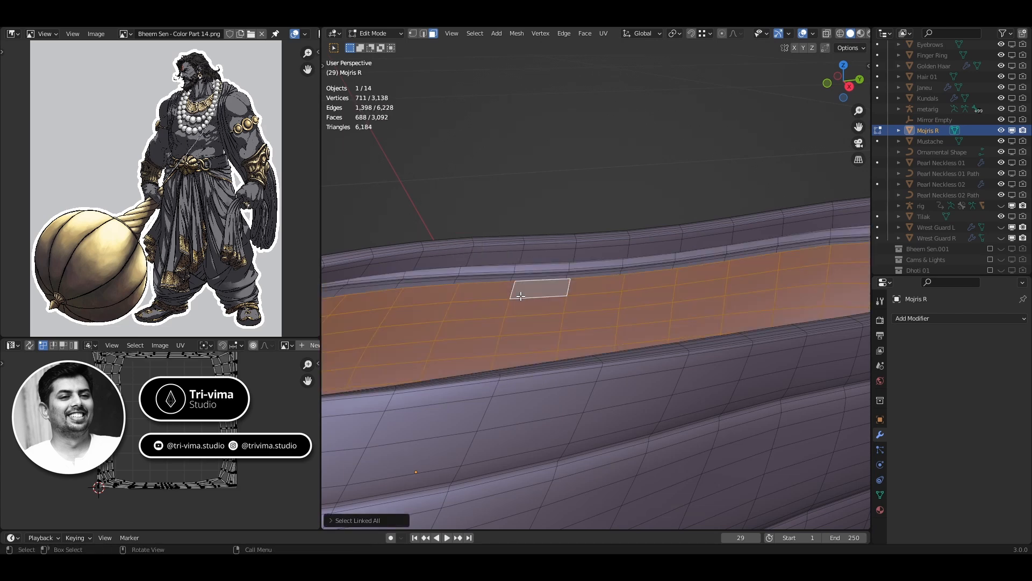
pyautogui.press('x')
pyautogui.click(521, 296)
pyautogui.scroll(-5, 538, 302)
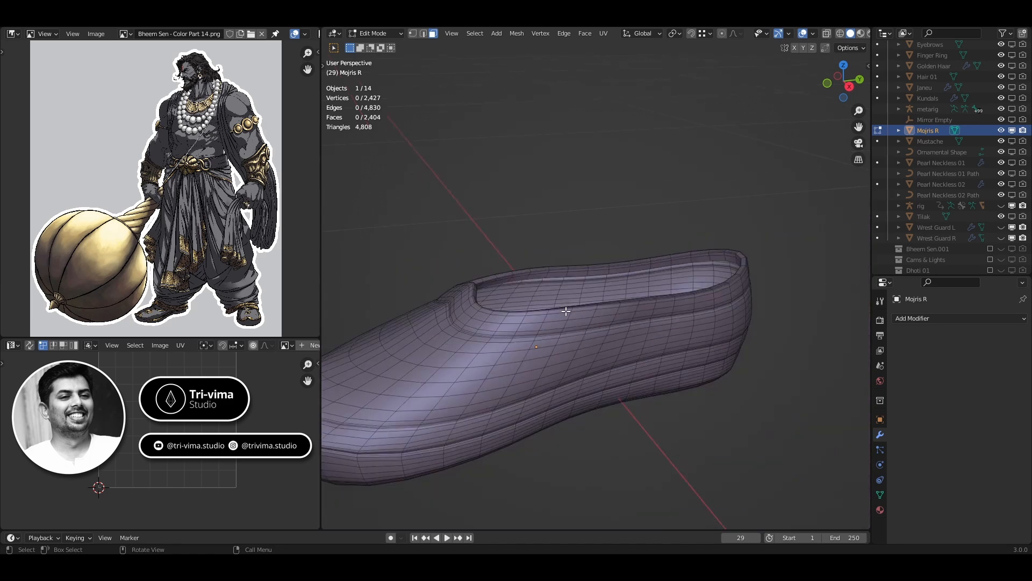
pyautogui.press('Tab')
pyautogui.press('KP_Divide')
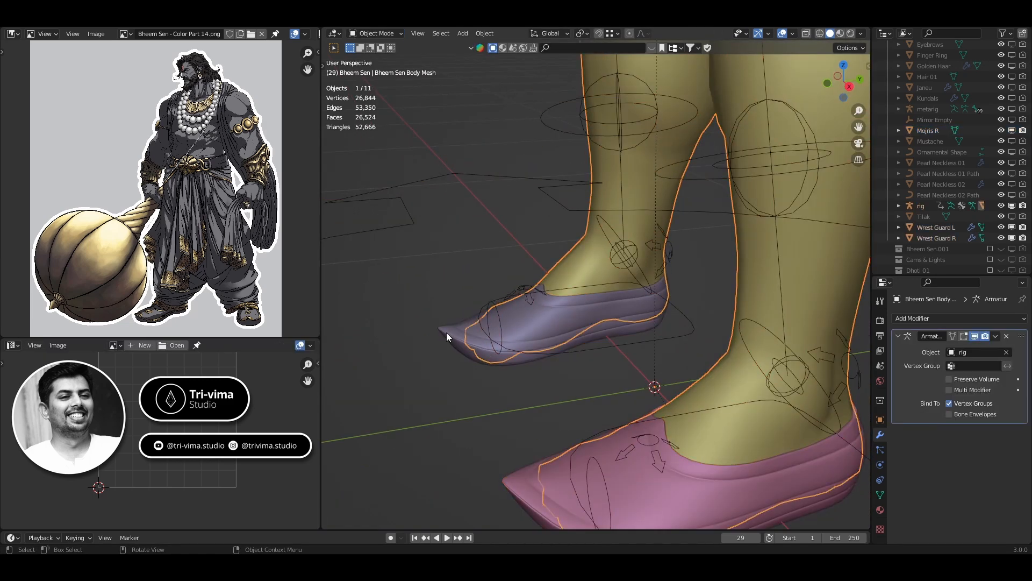
# - Parent Mojris R to the rig with automatic weights
pyautogui.click(447, 335)
pyautogui.keyDown('shift'); pyautogui.click(595, 347); pyautogui.keyUp('shift')
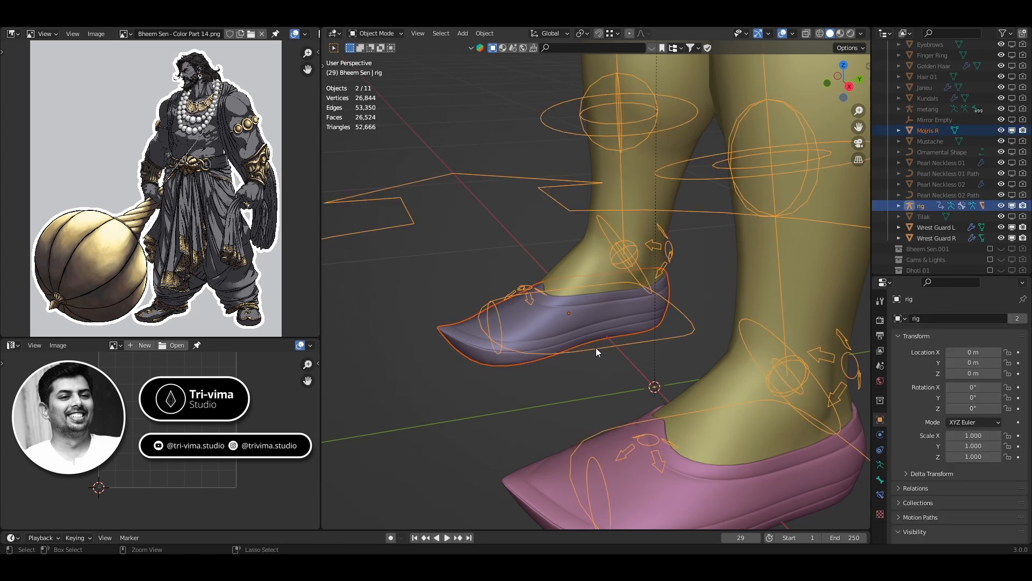
pyautogui.hotkey('ctrl', 'p')
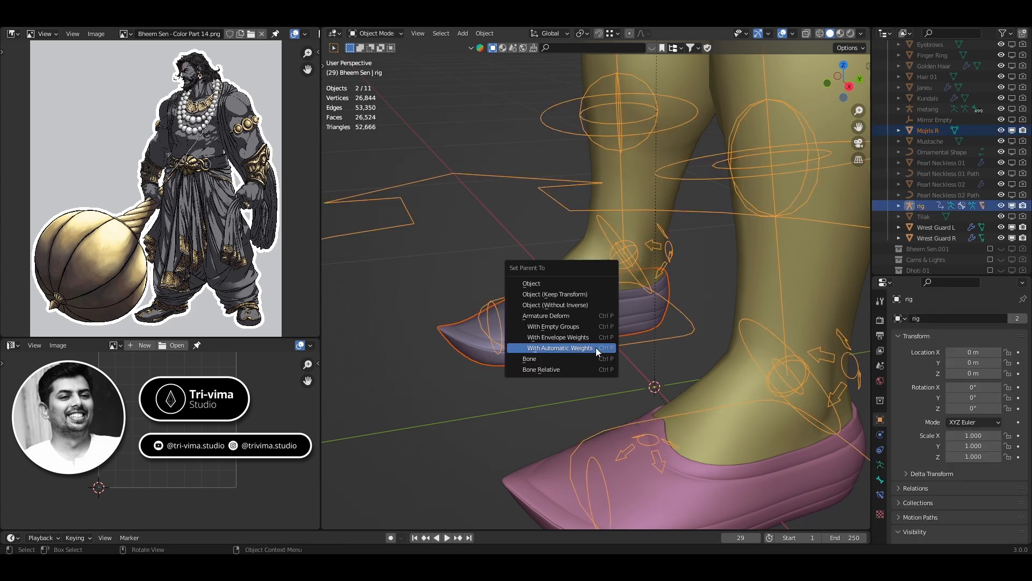
pyautogui.click(596, 347)
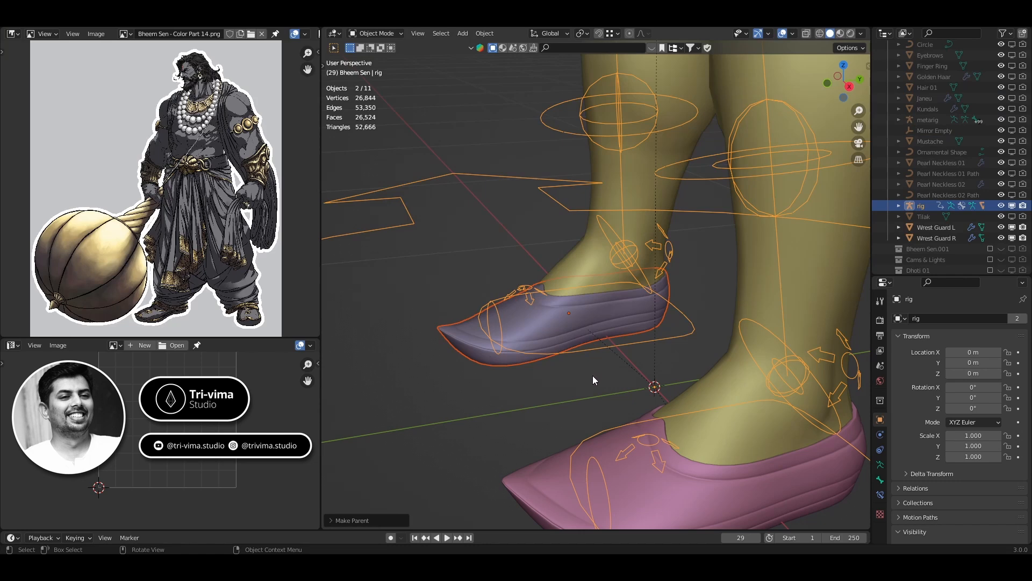
pyautogui.click(599, 373)
# - Switch the rig to Pose Mode and test the right shoe by moving the foot_ik.R control, cancelling the move
pyautogui.click(594, 351)
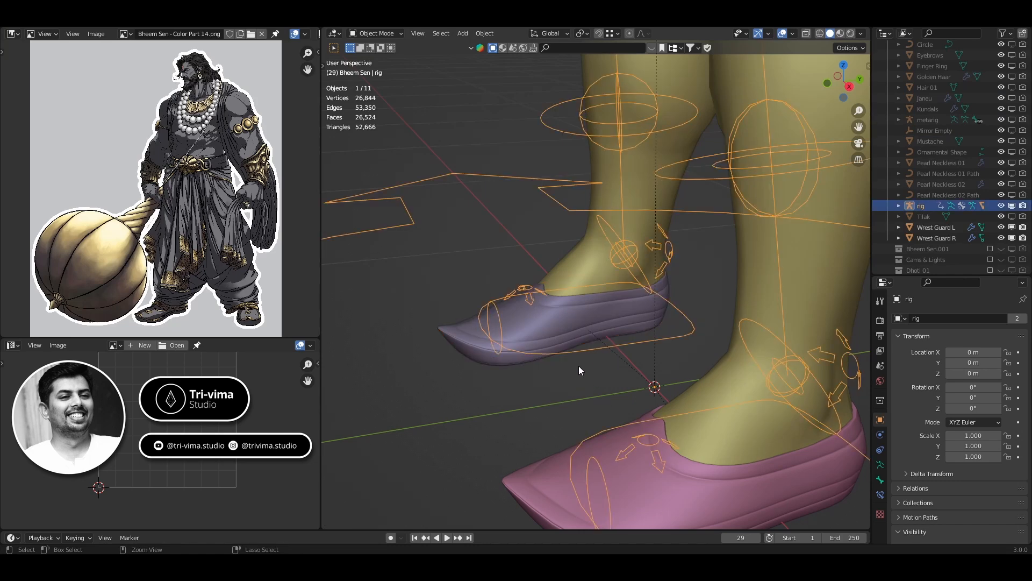
pyautogui.hotkey('ctrl', 'Tab')
pyautogui.click(564, 360)
pyautogui.scroll(-3, 563, 359)
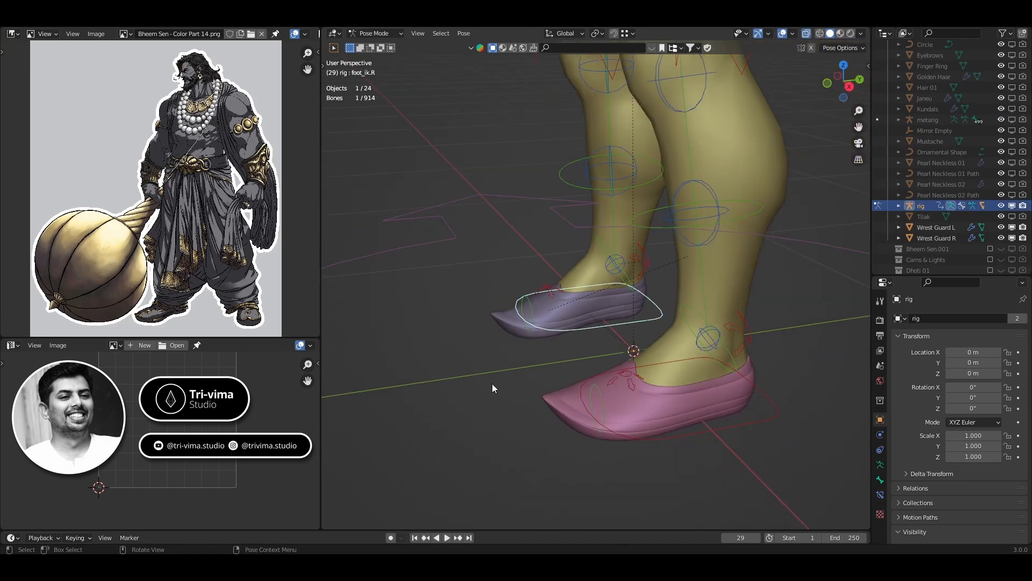
pyautogui.press('g')
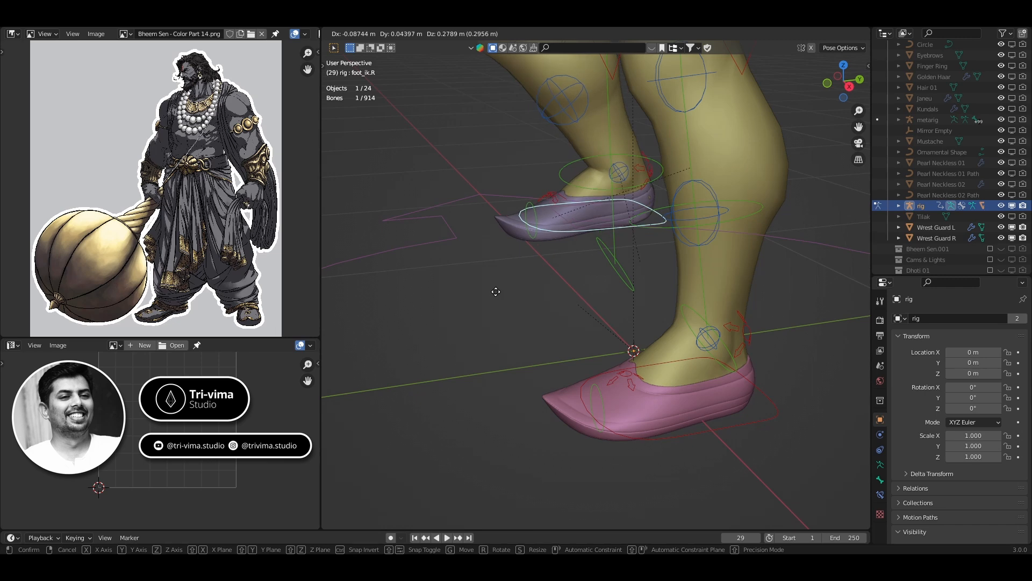
pyautogui.press('Escape')
# - Test the right shoe by rotating the foot_heel_ik.R control from two viewing angles, cancelling each rotation
pyautogui.click(647, 260)
pyautogui.press('r')
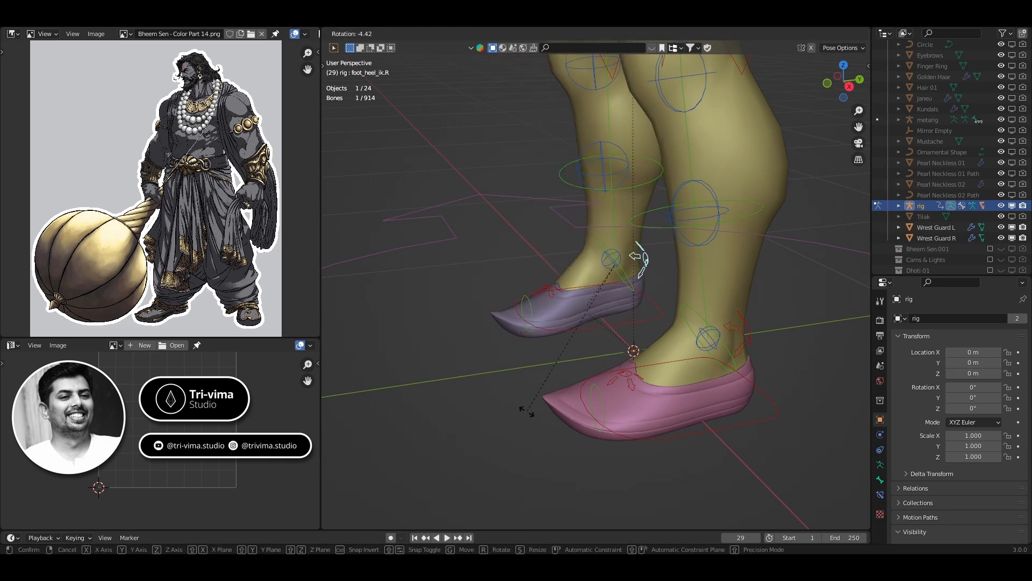
pyautogui.rightClick(519, 407)
pyautogui.moveTo(487, 387); pyautogui.dragTo(668, 379, button='middle')
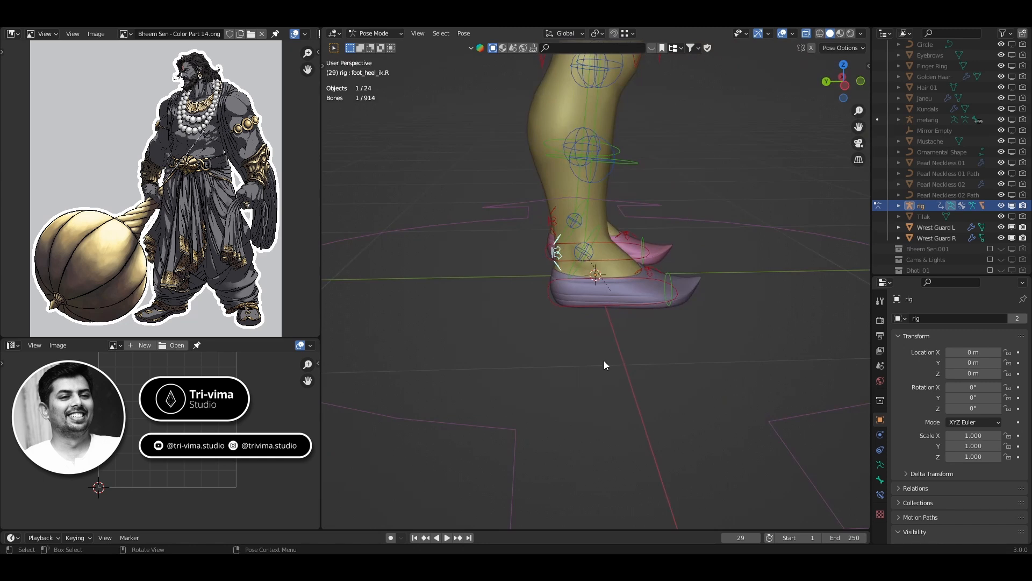
pyautogui.press('r')
pyautogui.rightClick(672, 356)
pyautogui.moveTo(673, 356); pyautogui.dragTo(651, 355, button='middle')
# - Test the front of the right shoe by rotating the toe.R control, cancelling the rotation
pyautogui.click(674, 296)
pyautogui.press('r')
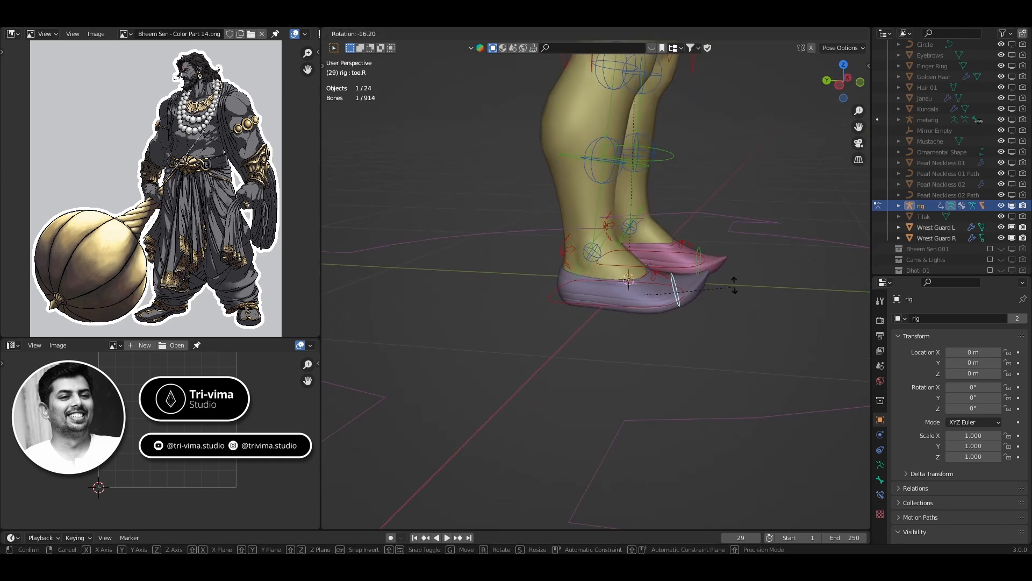
pyautogui.rightClick(735, 314)
# - Test the right shoe by rotating foot_spin_ik.R from the side and front and toe.R from the front, cancelling each rotation
pyautogui.click(658, 277)
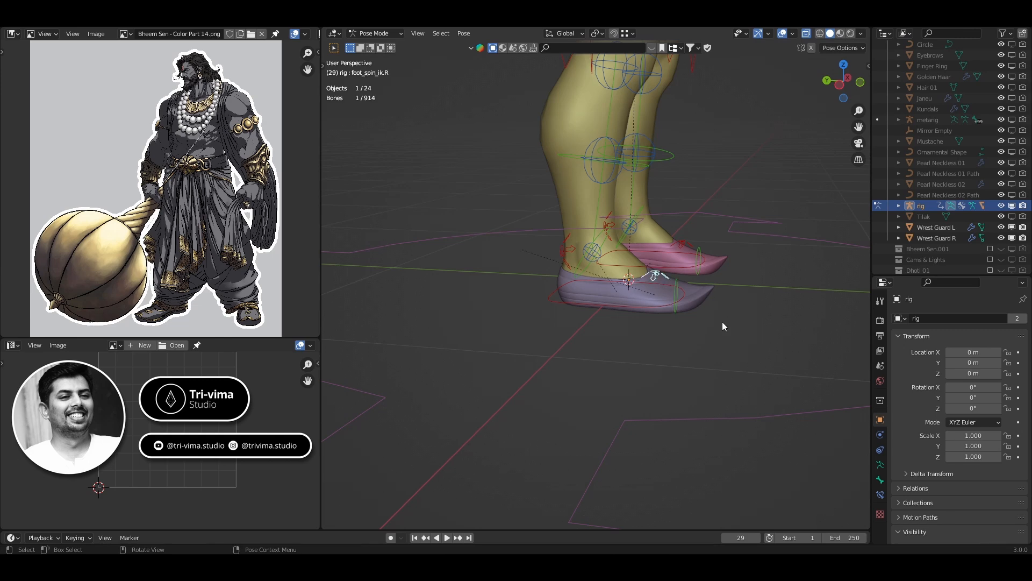
pyautogui.press('r')
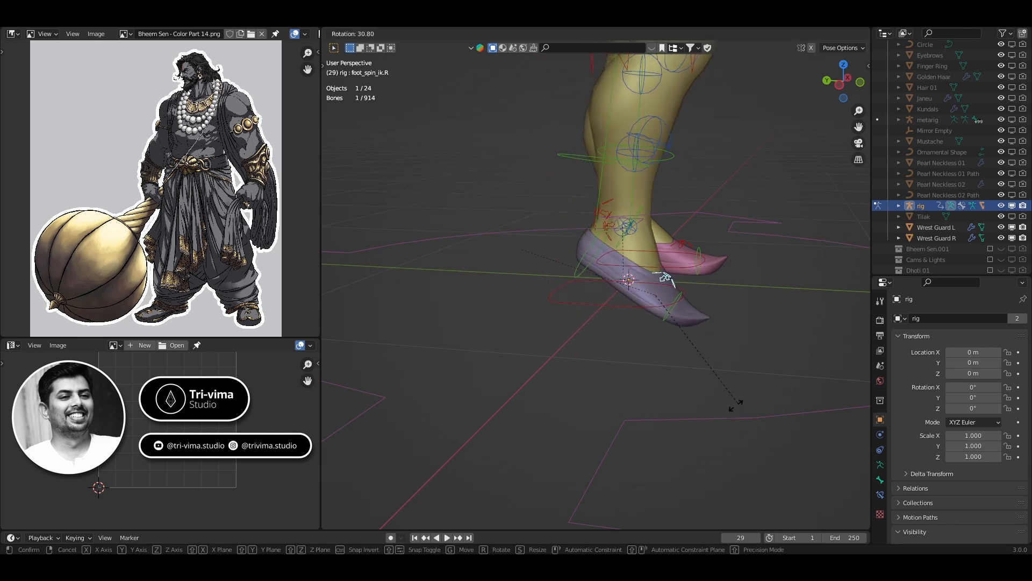
pyautogui.rightClick(673, 447)
pyautogui.moveTo(742, 301); pyautogui.dragTo(621, 315, button='middle')
pyautogui.press('r')
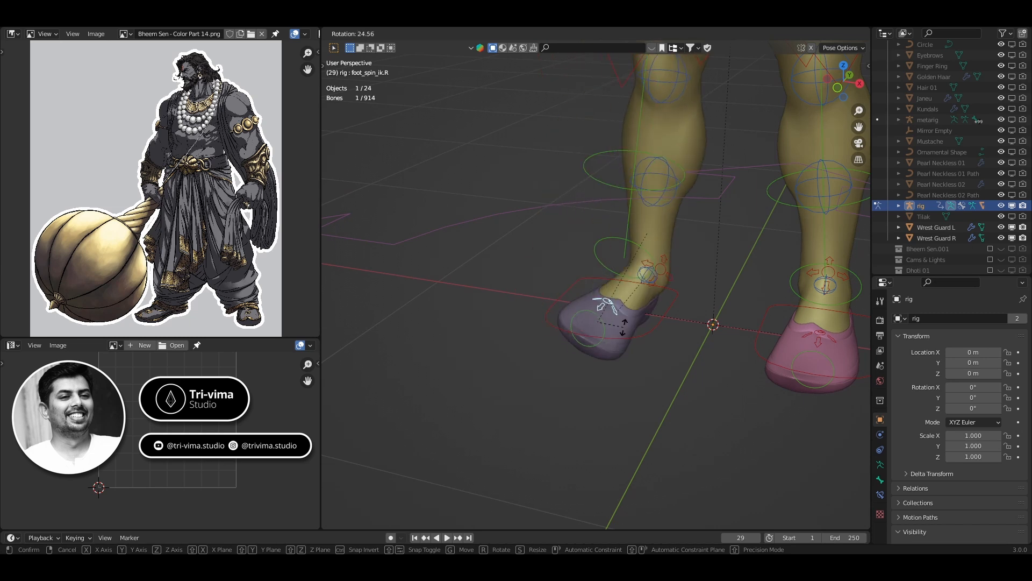
pyautogui.rightClick(607, 333)
pyautogui.click(607, 332)
pyautogui.press('r')
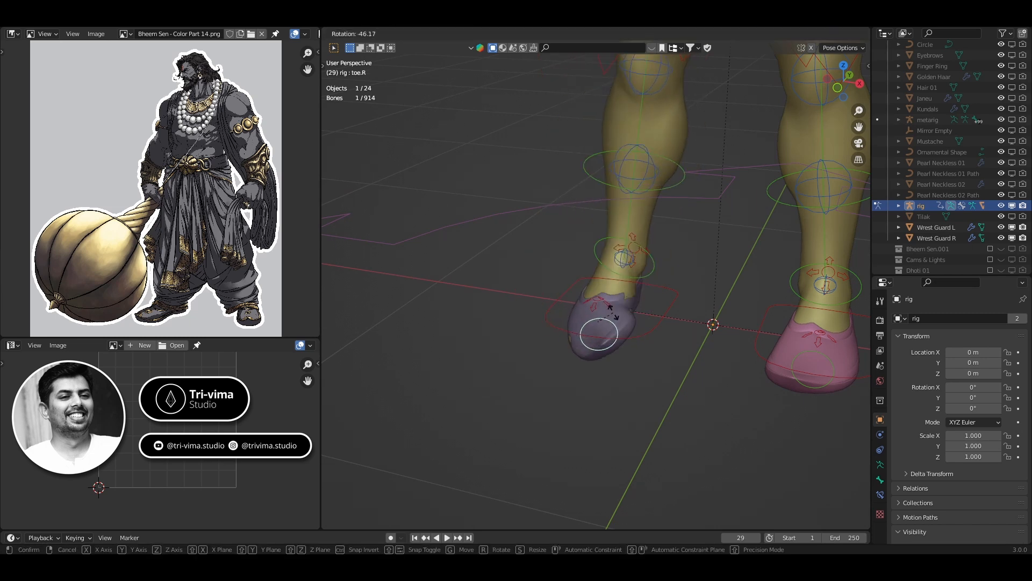
pyautogui.rightClick(647, 368)
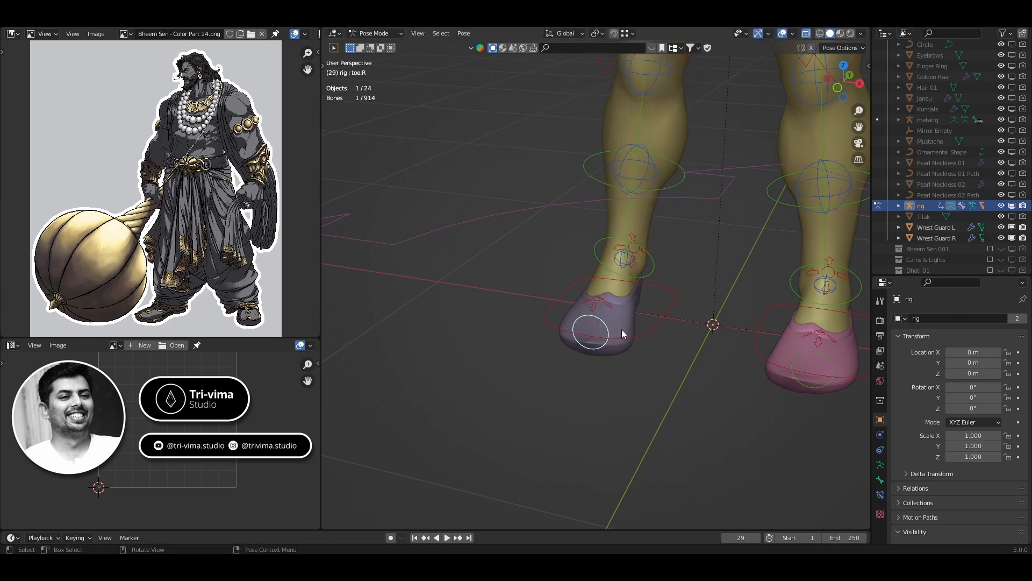
# - Return to Object Mode, expand the rig's child hierarchy and select Wrest Guard L and Wrest Guard R
pyautogui.hotkey('ctrl', 'Tab')
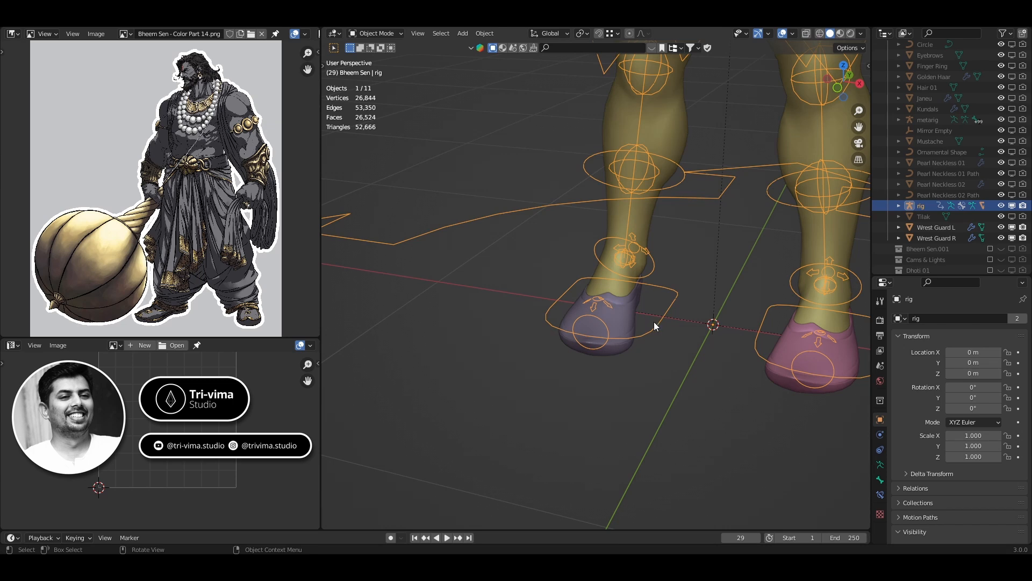
pyautogui.press('KP_Decimal')
pyautogui.scroll(4, 592, 393)
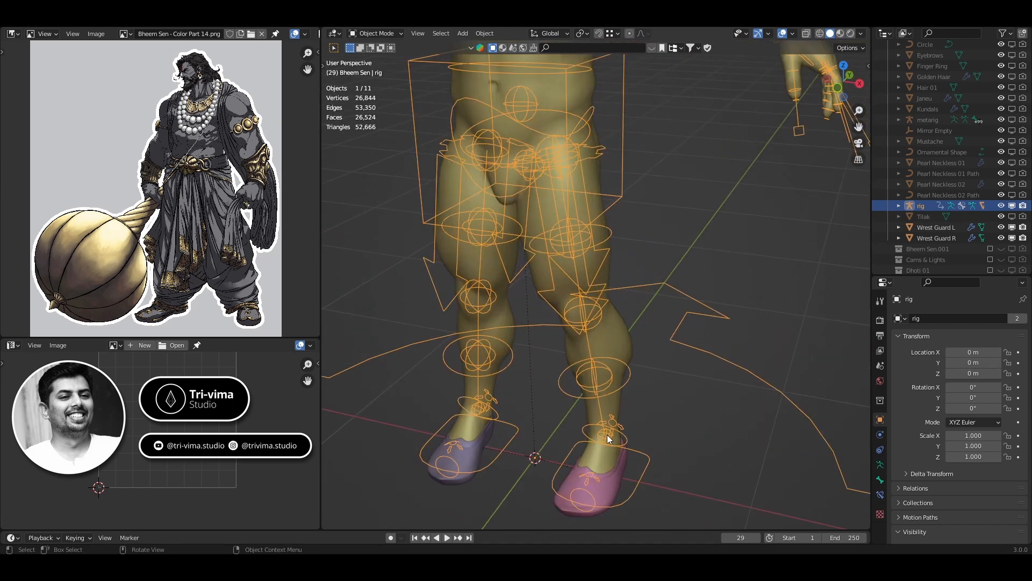
pyautogui.keyDown('shift'); pyautogui.moveTo(607, 434); pyautogui.dragTo(703, 372, button='middle'); pyautogui.keyUp('shift')
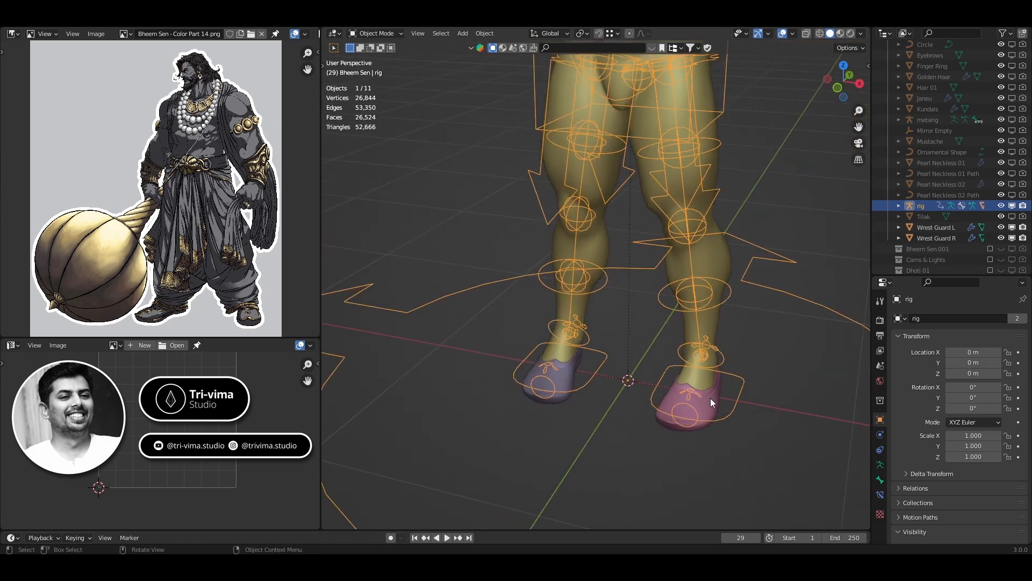
pyautogui.click(711, 398)
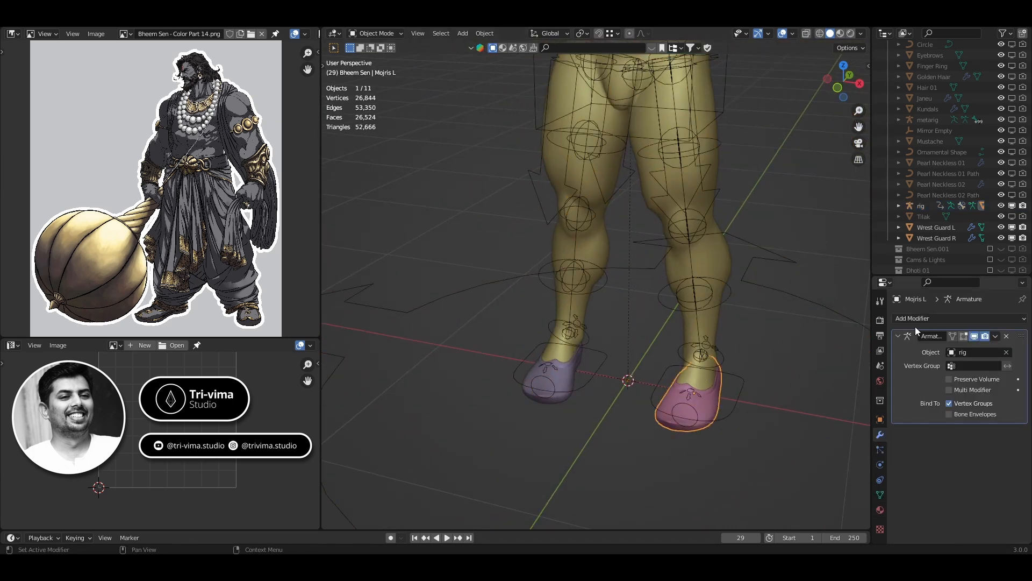
pyautogui.click(899, 205)
pyautogui.scroll(-7, 920, 160)
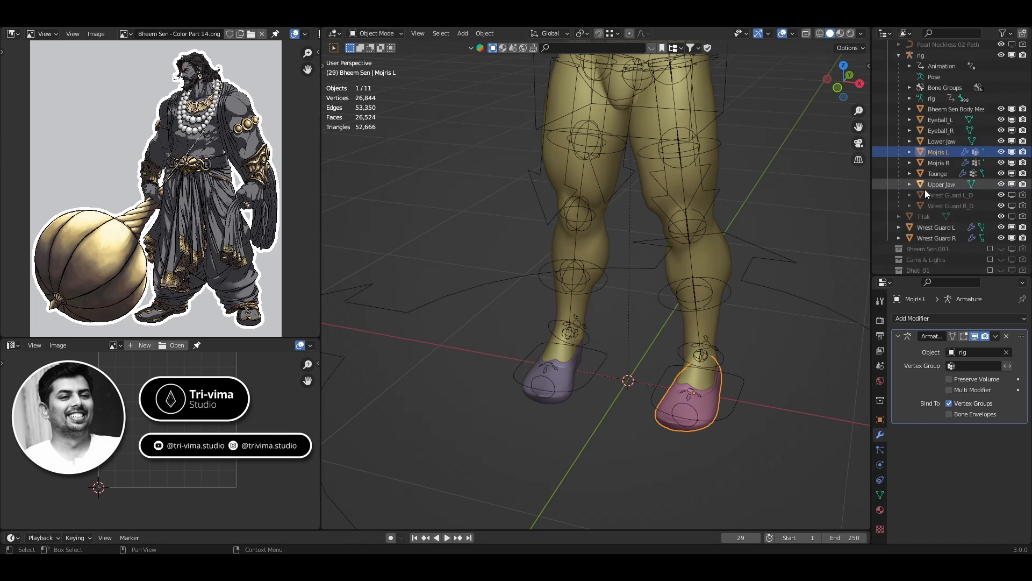
pyautogui.click(931, 227)
pyautogui.keyDown('ctrl'); pyautogui.click(933, 238); pyautogui.keyUp('ctrl')
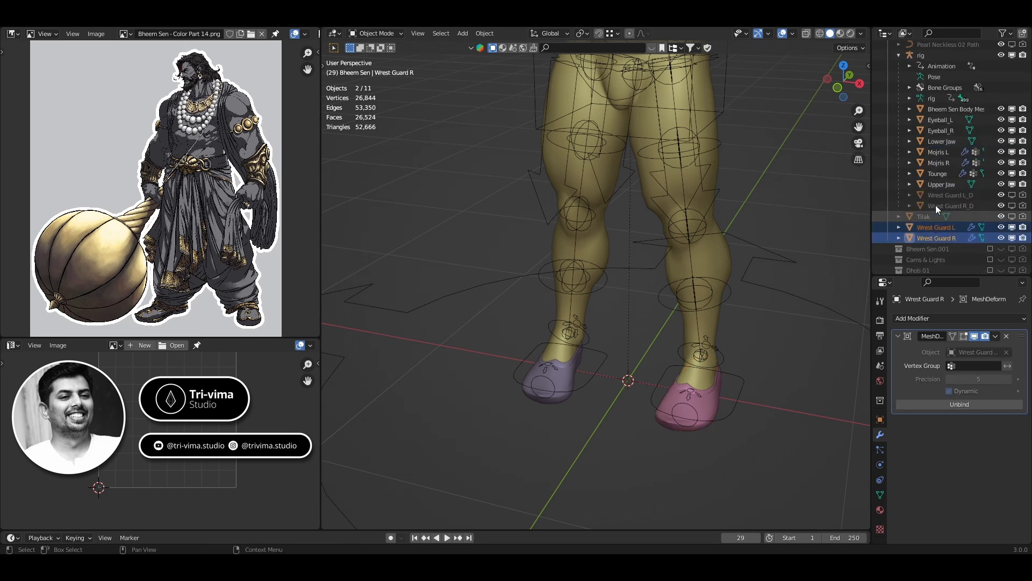
pyautogui.scroll(-3, 722, 283)
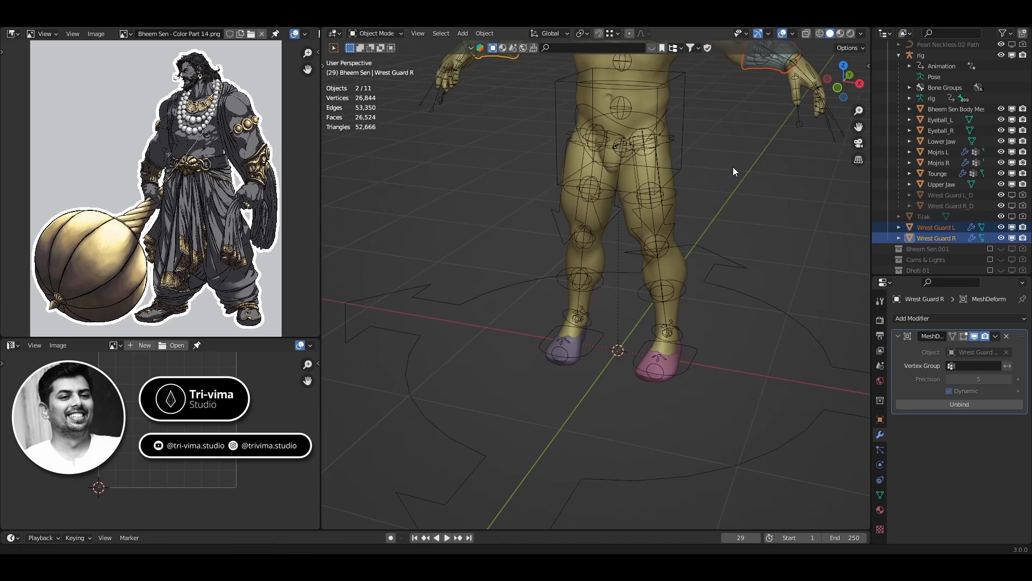
pyautogui.scroll(-3, 706, 305)
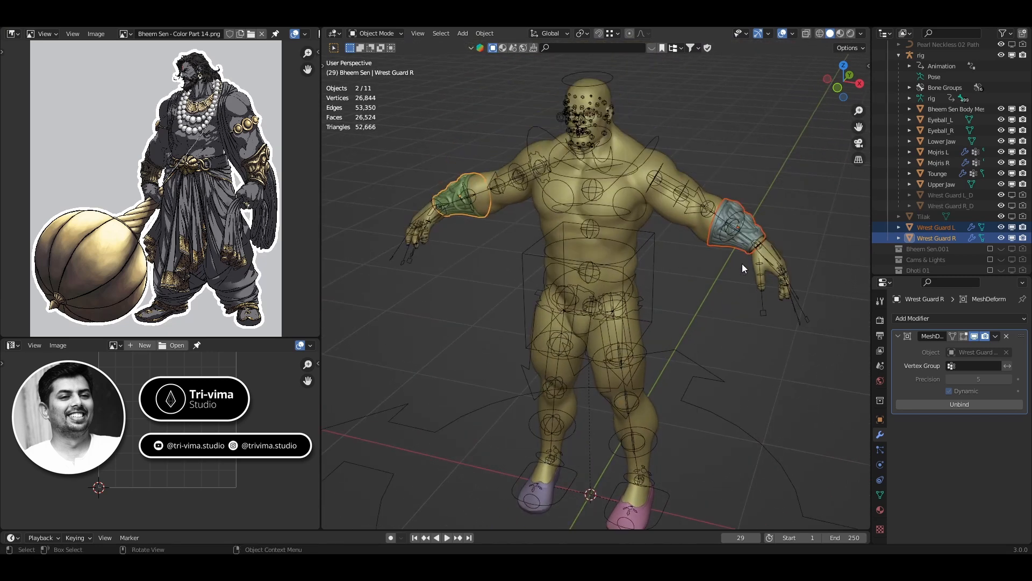
# - Parent only Wrest Guard L to the rig using Armature Deform With Empty Groups, and deselect everything
pyautogui.click(717, 243)
pyautogui.keyDown('shift'); pyautogui.click(763, 306); pyautogui.keyUp('shift')
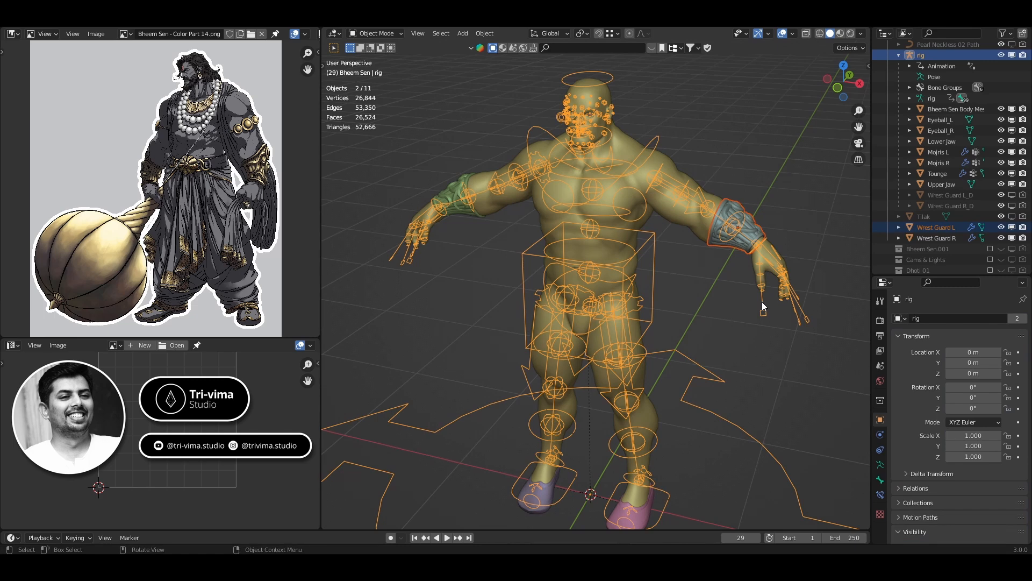
pyautogui.hotkey('ctrl', 'p')
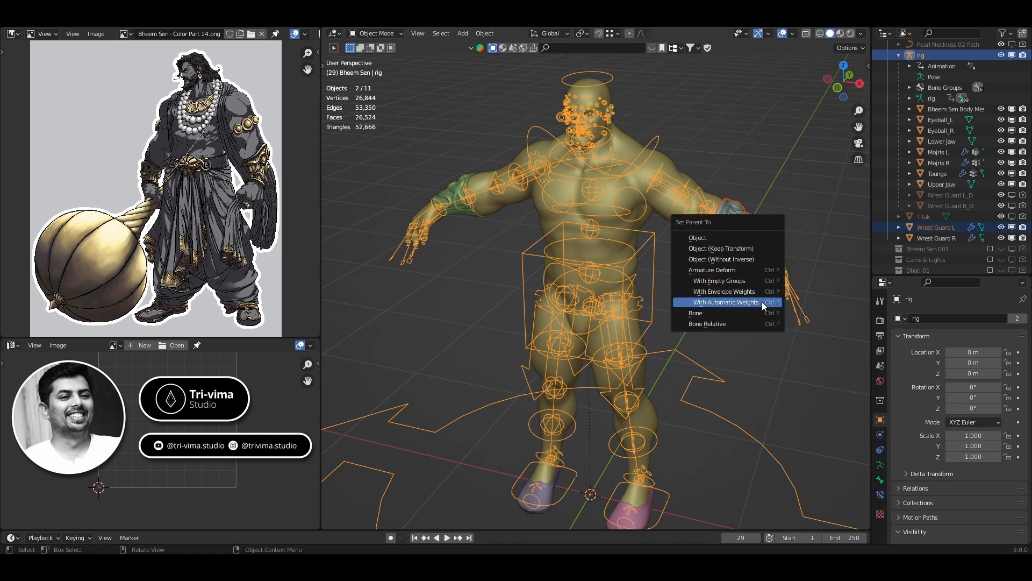
pyautogui.click(743, 279)
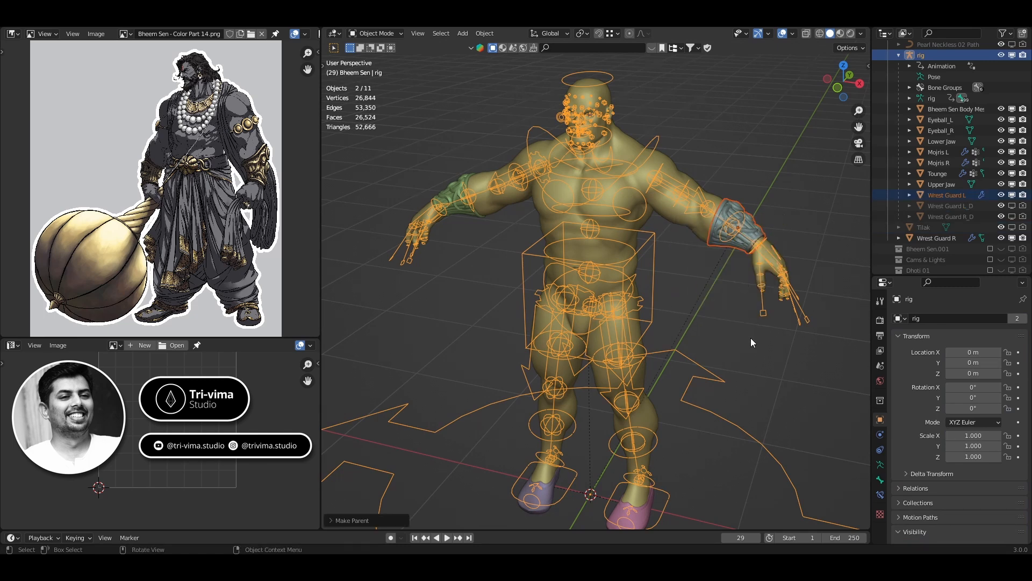
pyautogui.hotkey('alt', 'a')
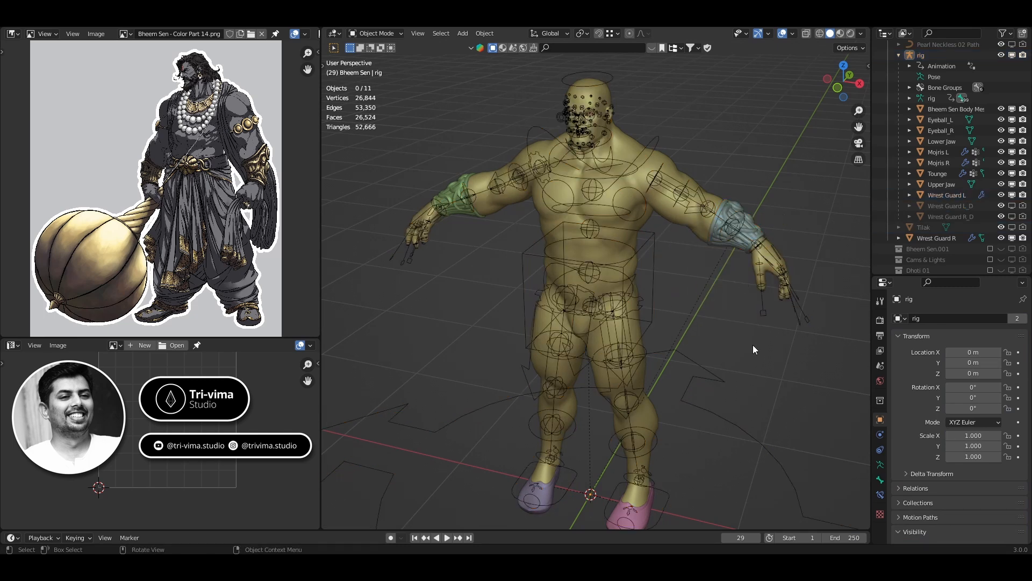
# - Switch the rig to Pose Mode and test the left wrist guard by moving and rotating hand_ik.L, cancelling both transforms
pyautogui.click(762, 303)
pyautogui.hotkey('ctrl', 'Tab')
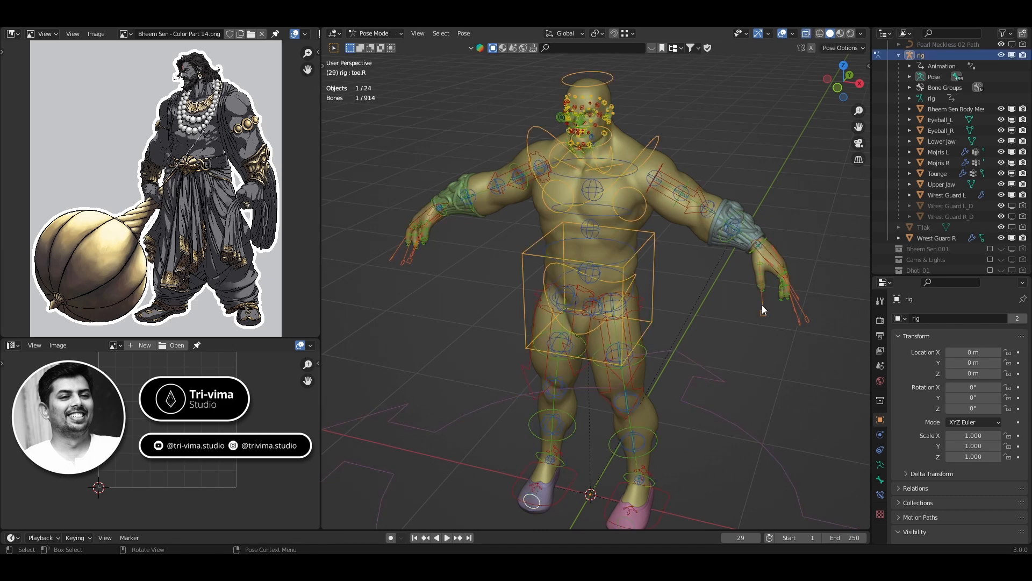
pyautogui.click(772, 269)
pyautogui.press('g')
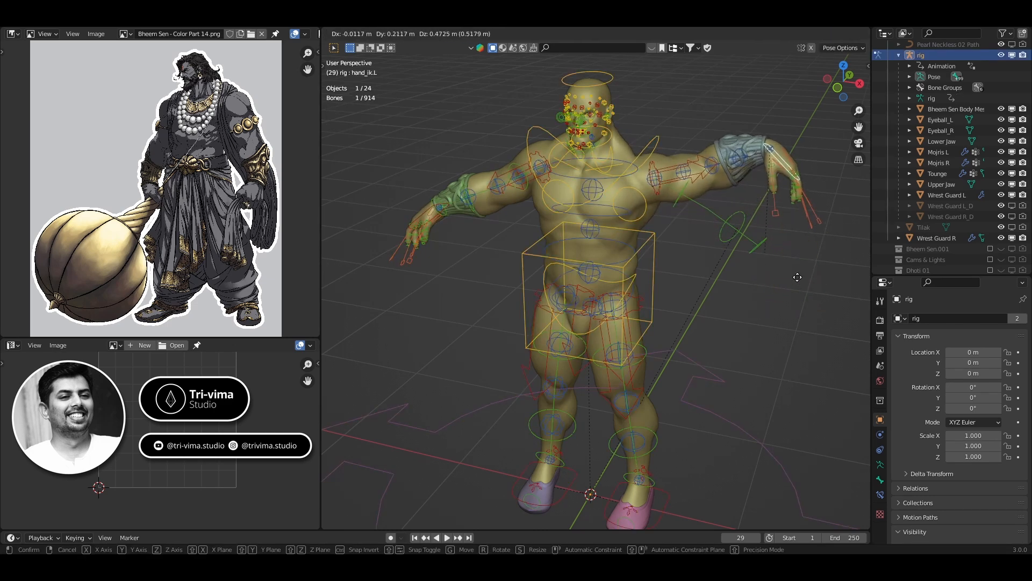
pyautogui.click(818, 342)
pyautogui.press('r')
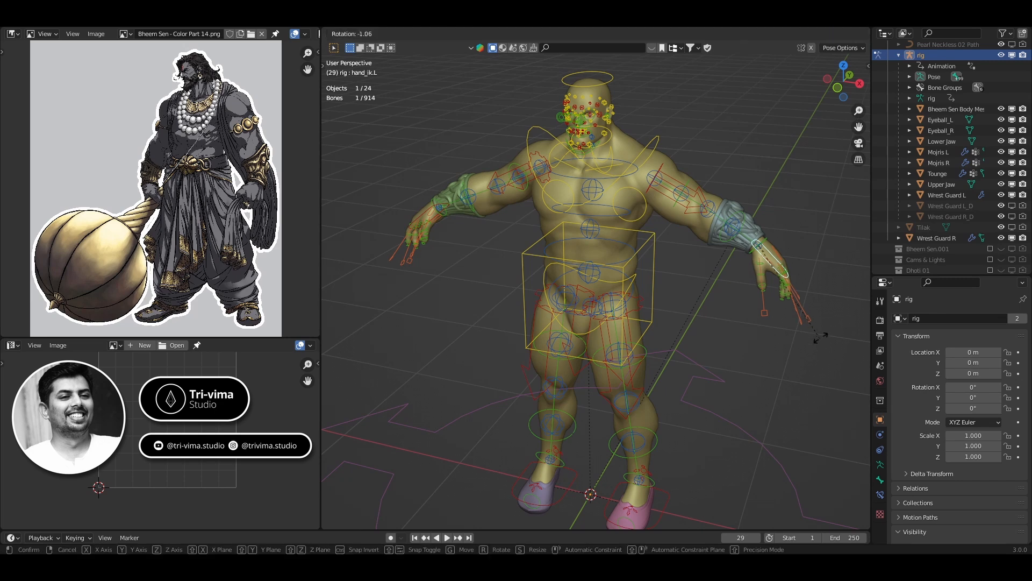
pyautogui.click(800, 310)
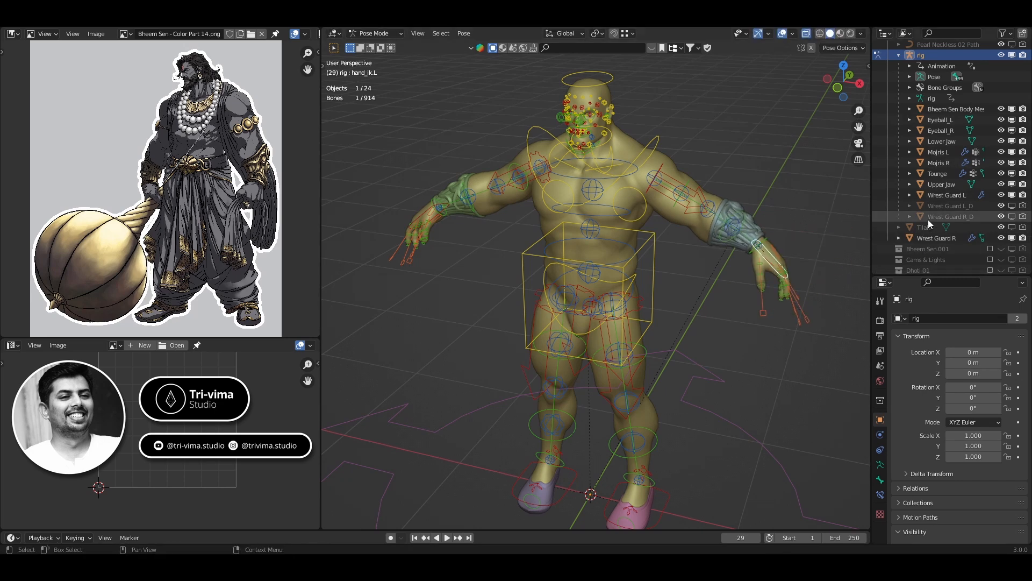
# - Return to Object Mode and parent Wrest Guard R to the rig using Armature Deform With Empty Groups
pyautogui.click(927, 240)
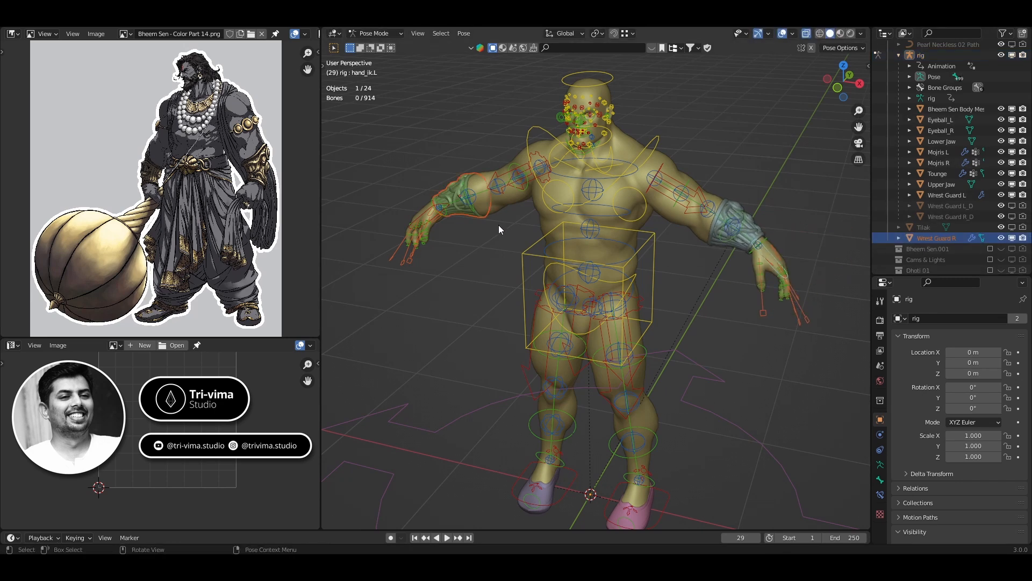
pyautogui.hotkey('ctrl', 'Tab')
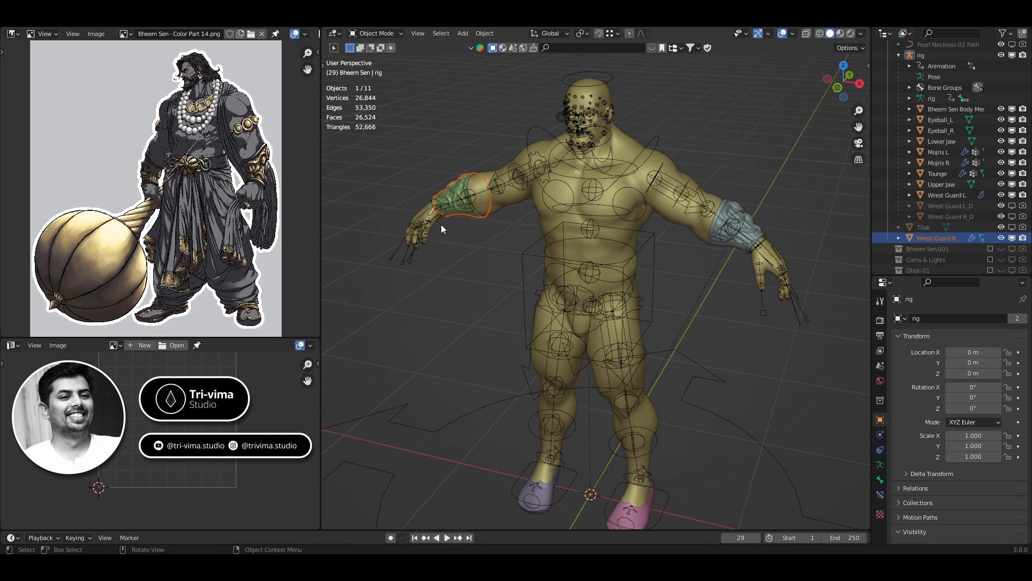
pyautogui.keyDown('shift'); pyautogui.click(409, 255); pyautogui.keyUp('shift')
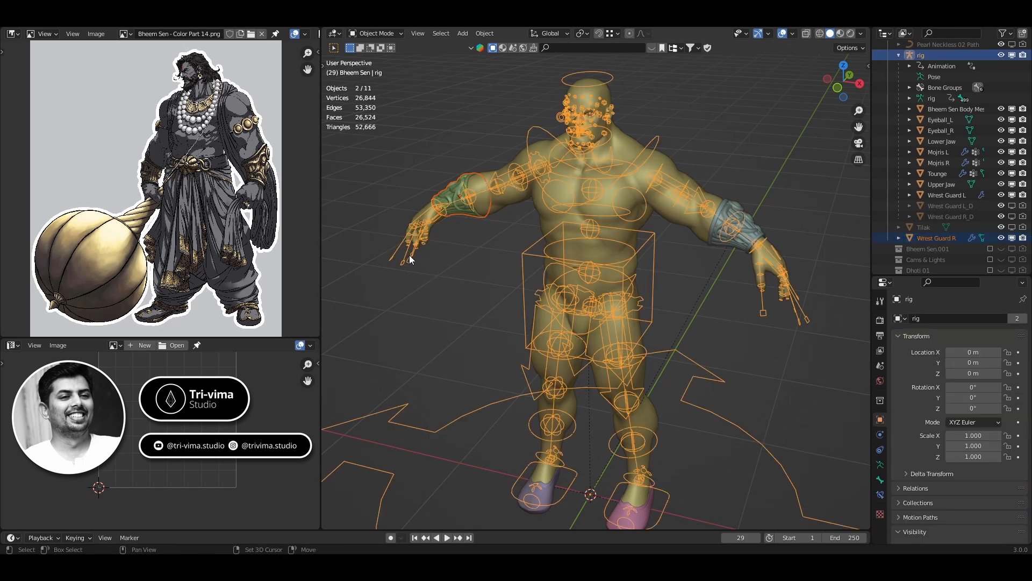
pyautogui.hotkey('ctrl', 'p')
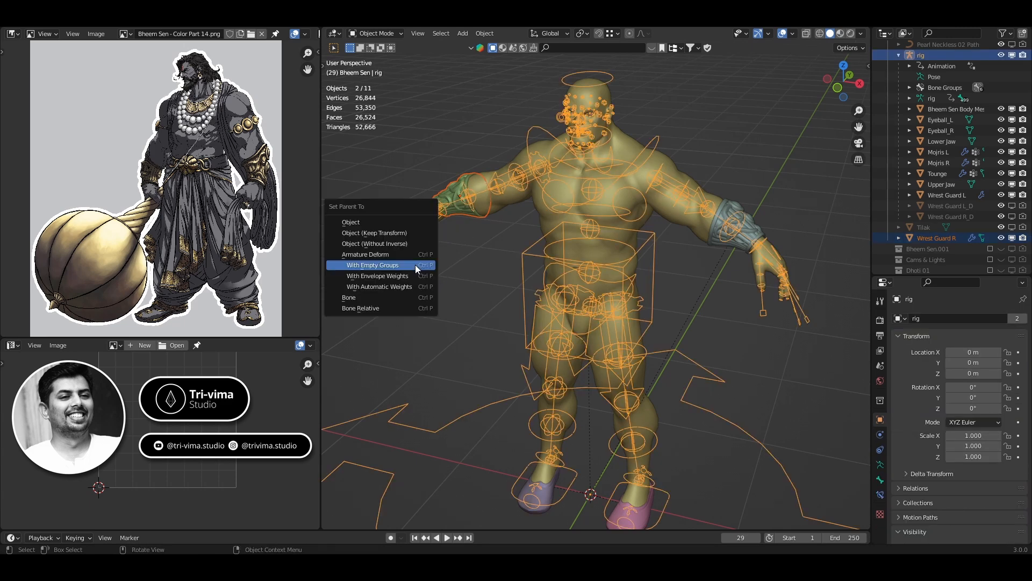
pyautogui.click(415, 264)
# - Select only the rig, enter Pose Mode and test the right wrist guard by rotating hand_ik.R, cancelling the rotation
pyautogui.hotkey('ctrl', 'Tab')
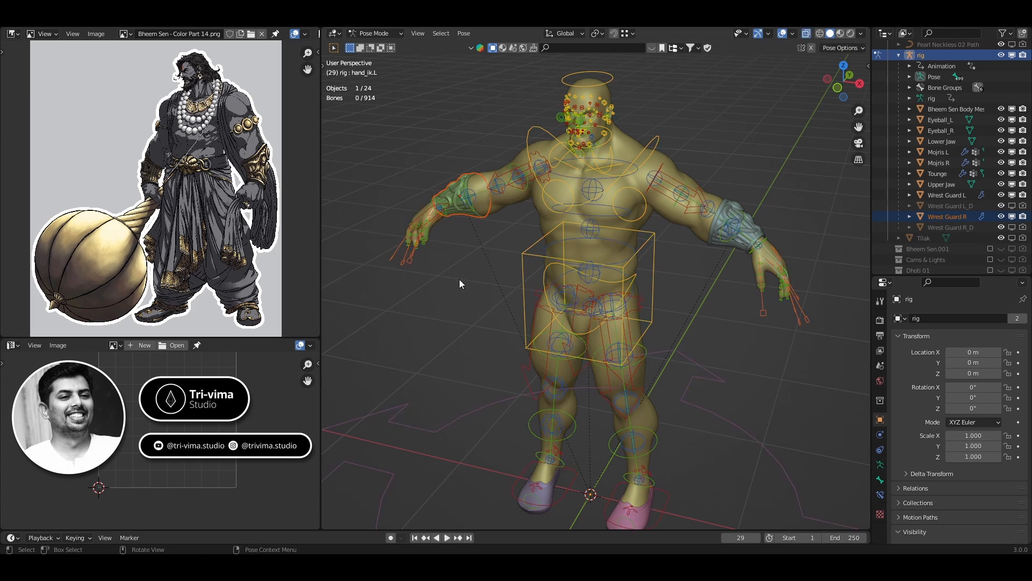
pyautogui.hotkey('ctrl', 'Tab')
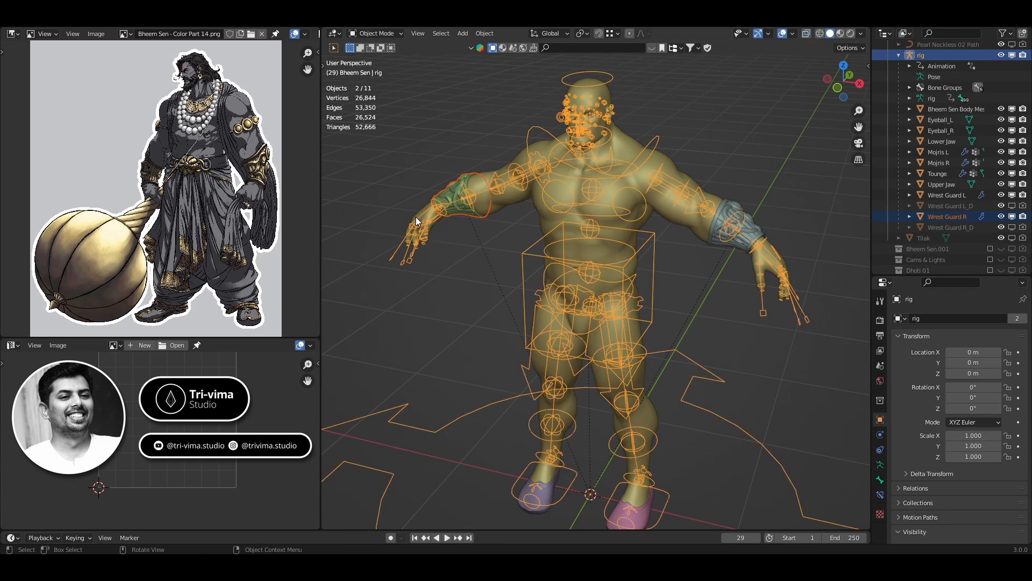
pyautogui.click(427, 252)
pyautogui.click(407, 263)
pyautogui.hotkey('ctrl', 'Tab')
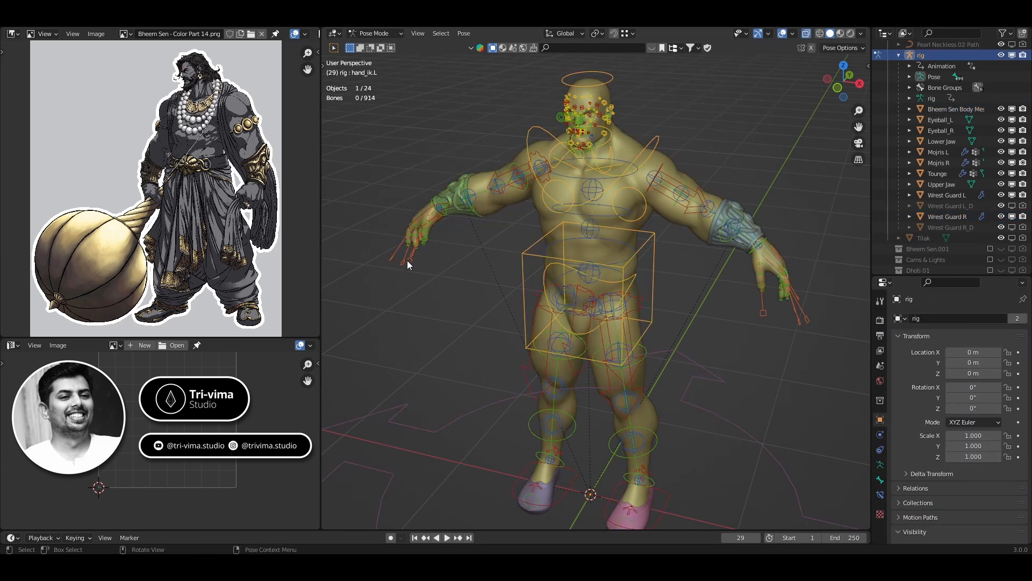
pyautogui.click(418, 228)
pyautogui.press('r')
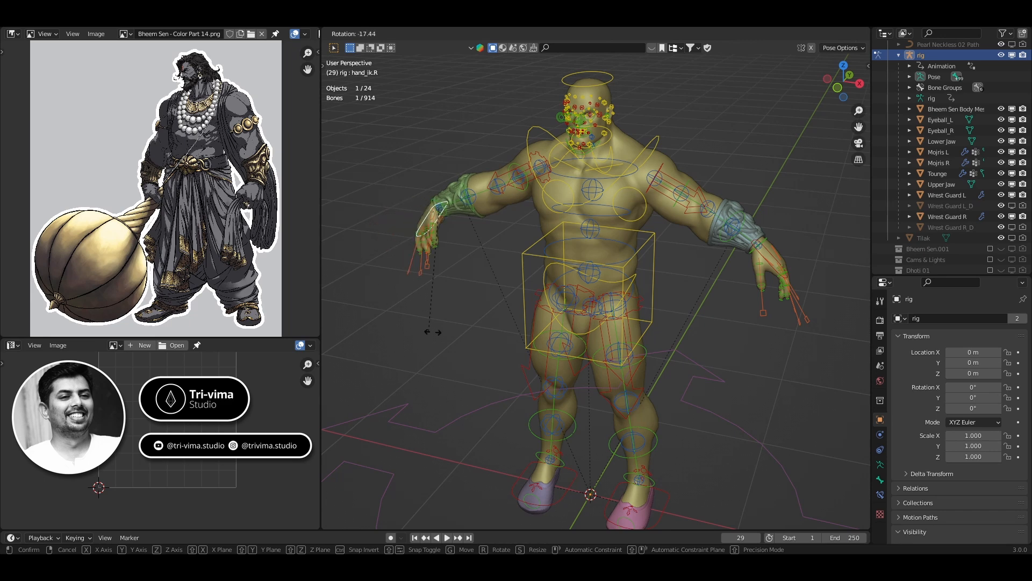
pyautogui.click(458, 327)
# - Examine the right wrist guard up close from the front while rotating hand_ik.R, cancelling the rotation
pyautogui.moveTo(458, 327); pyautogui.dragTo(505, 221, button='middle')
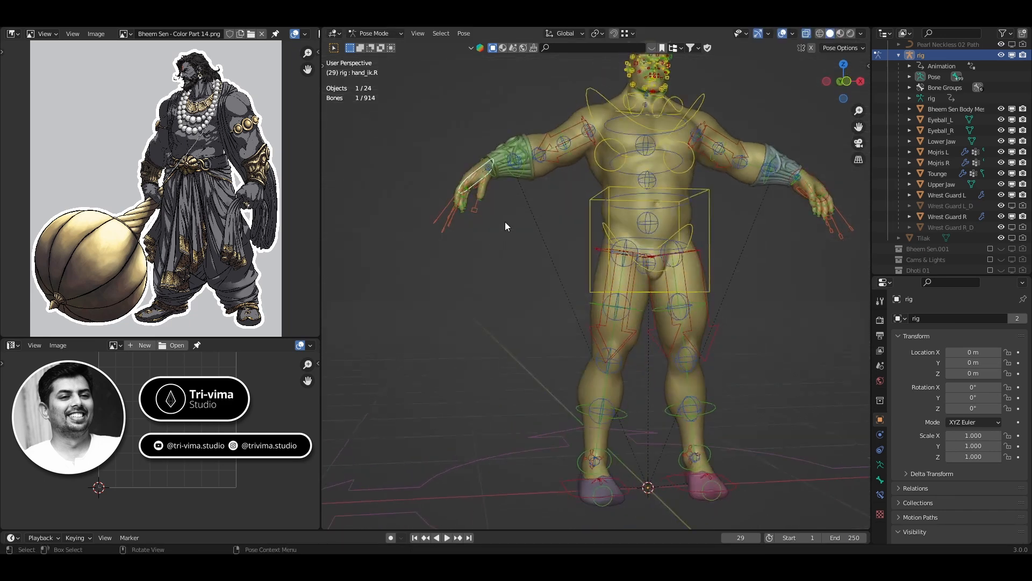
pyautogui.scroll(4, 505, 258)
pyautogui.keyDown('shift'); pyautogui.moveTo(507, 302); pyautogui.dragTo(493, 327, button='middle'); pyautogui.keyUp('shift')
pyautogui.press('r')
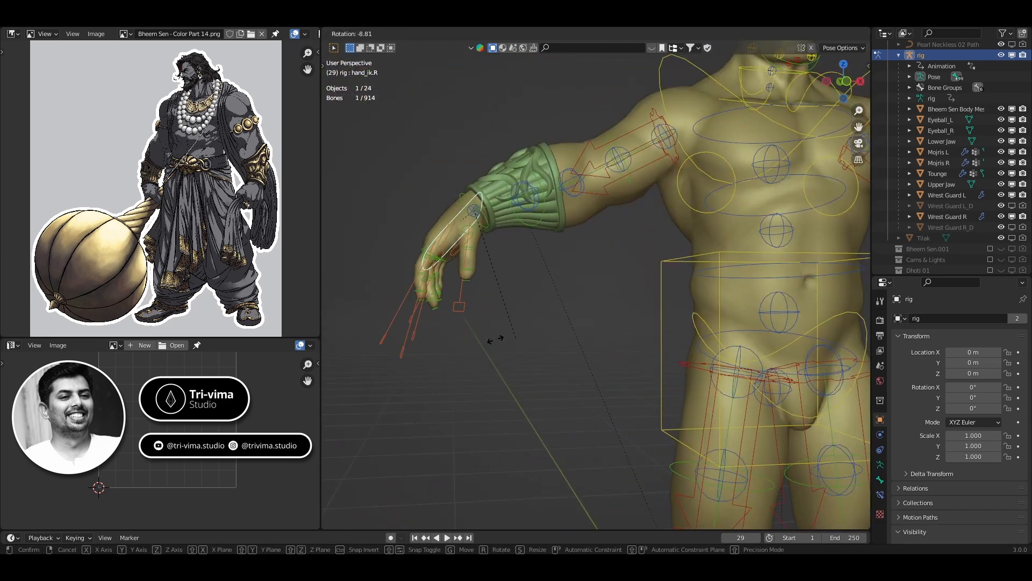
pyautogui.click(475, 334)
pyautogui.scroll(-7, 498, 320)
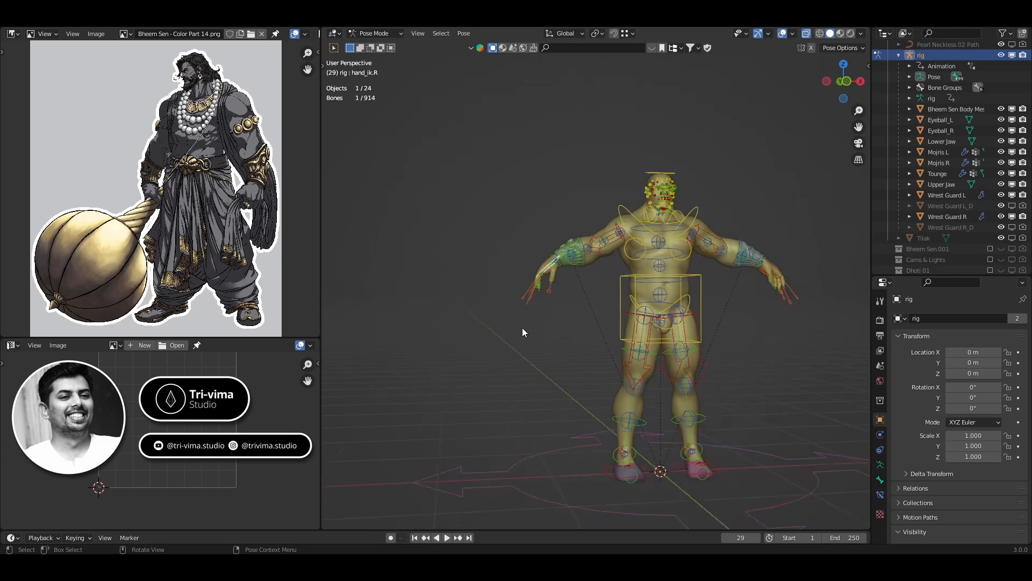
# - Clear all pose transforms on every bone of the rig, deselect the bones and return to Object Mode
pyautogui.press('a')
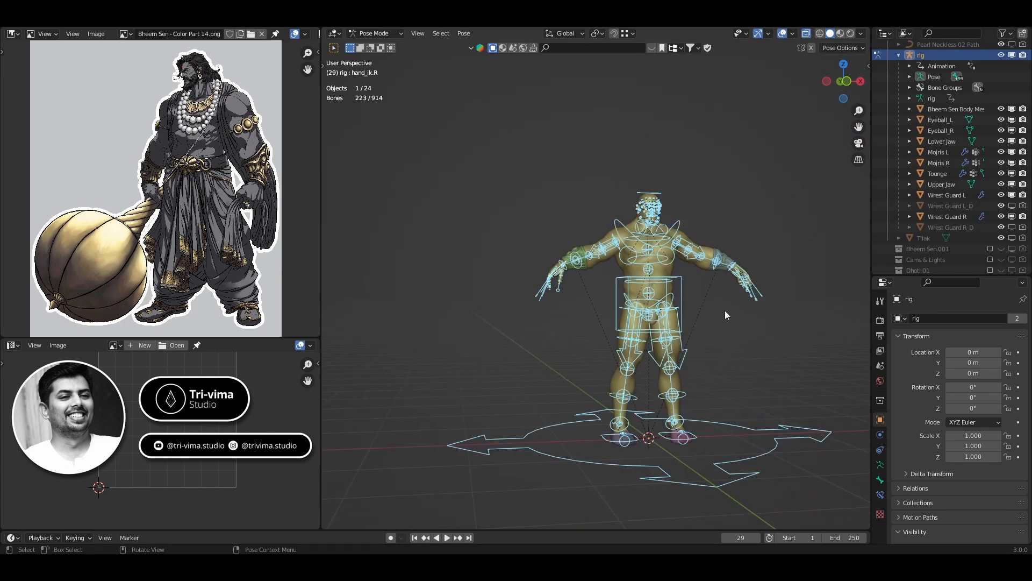
pyautogui.click(464, 34)
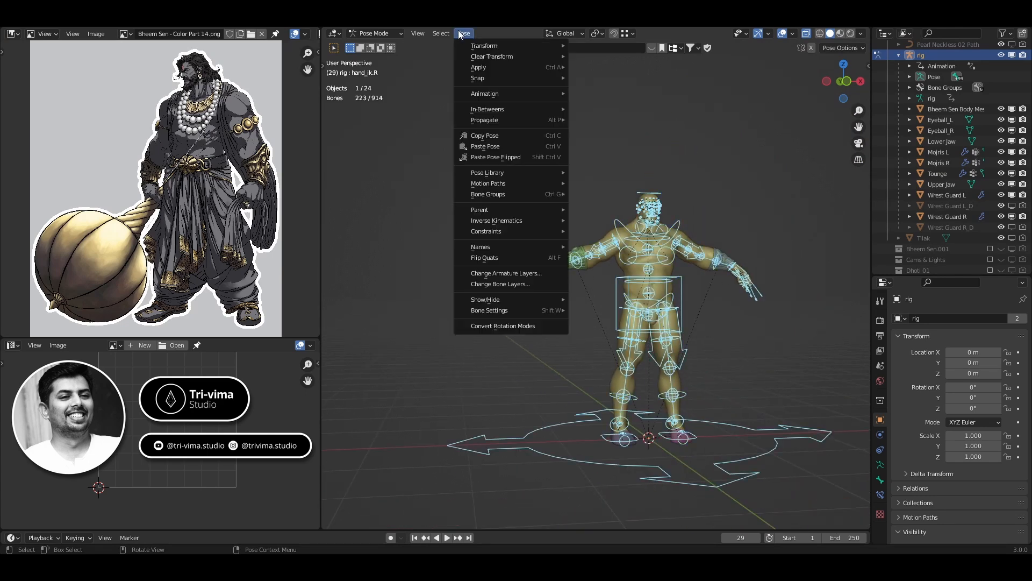
pyautogui.moveTo(485, 57)
pyautogui.click(597, 58)
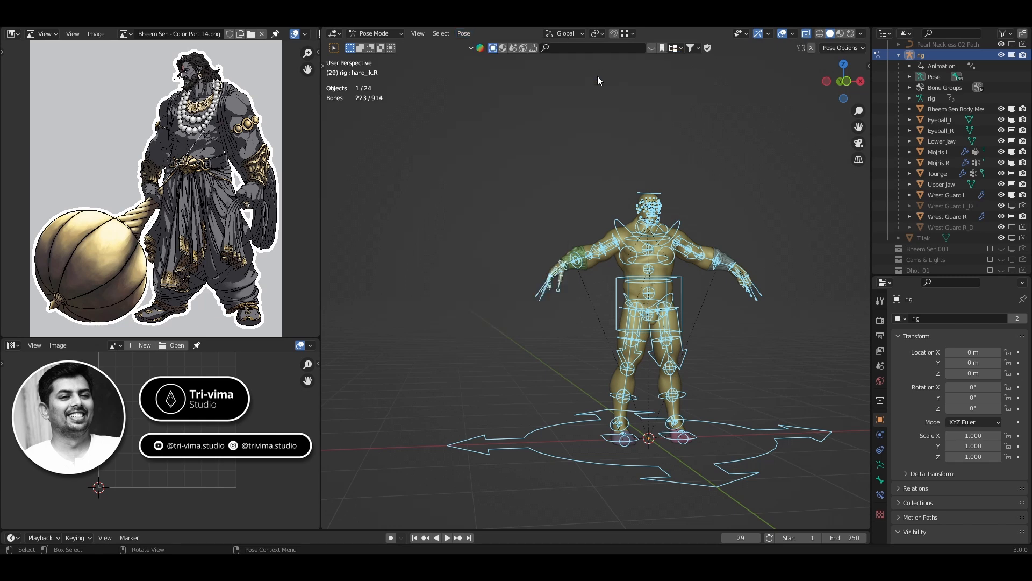
pyautogui.hotkey('alt', 'a')
pyautogui.hotkey('ctrl', 'Tab')
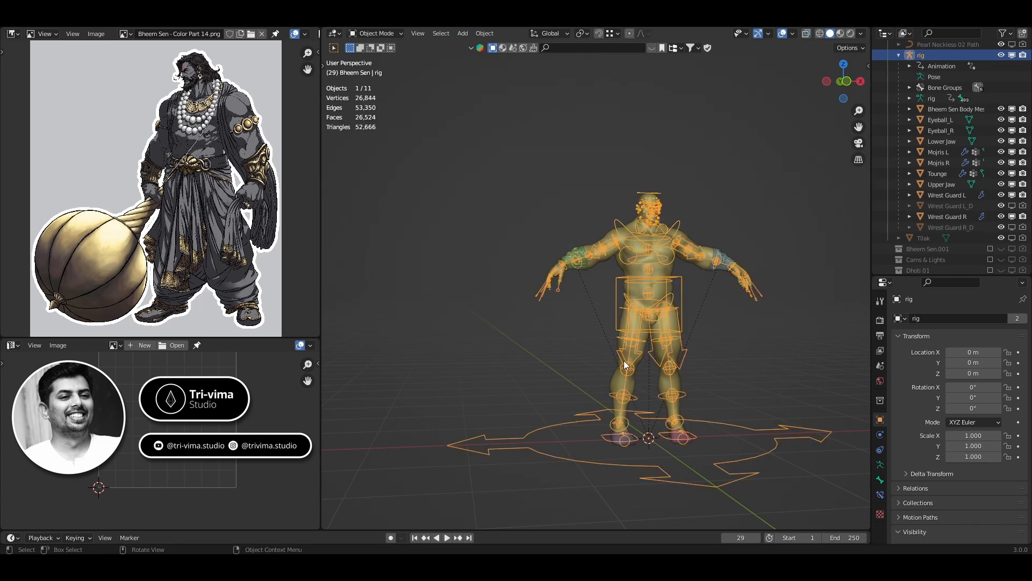
# - Deselect the rig and inspect the modifiers of both wrist guards and both Mojris shoes by selecting each in turn
pyautogui.moveTo(773, 347); pyautogui.dragTo(709, 360, button='middle')
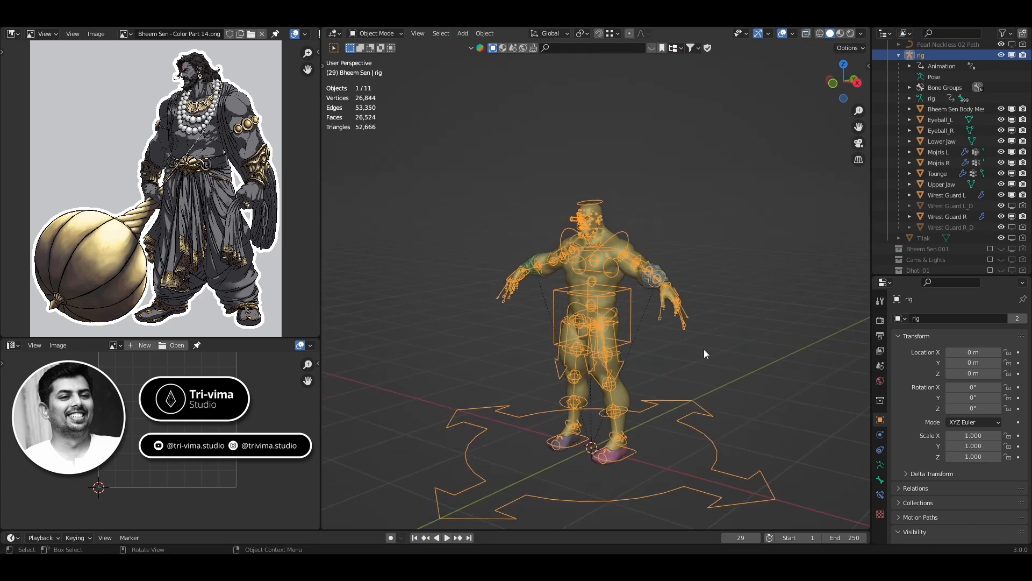
pyautogui.scroll(4, 704, 348)
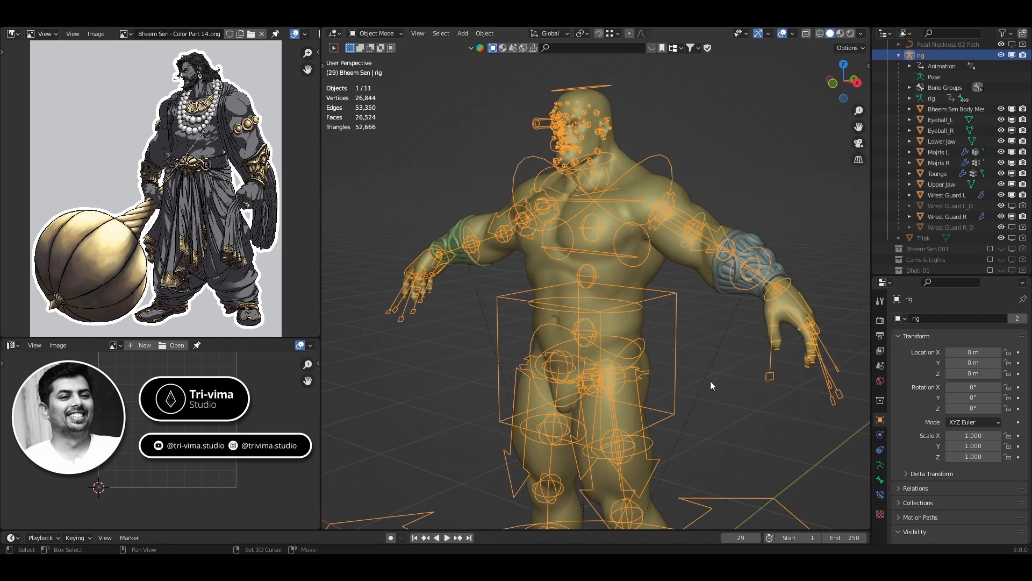
pyautogui.keyDown('shift'); pyautogui.moveTo(711, 381); pyautogui.dragTo(712, 272, button='middle'); pyautogui.keyUp('shift')
pyautogui.moveTo(708, 316); pyautogui.dragTo(724, 329, button='middle')
pyautogui.click(795, 334)
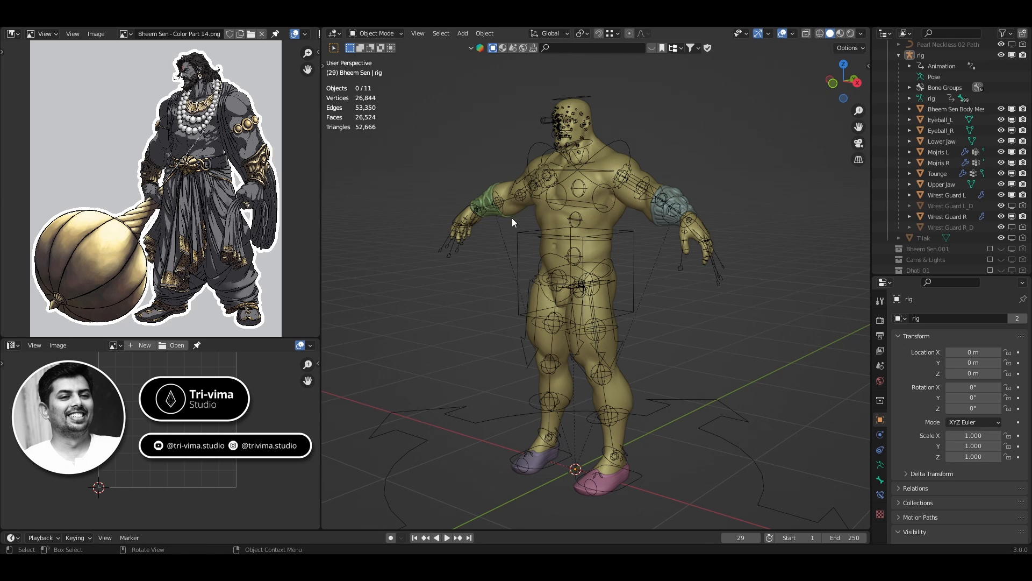
pyautogui.click(670, 191)
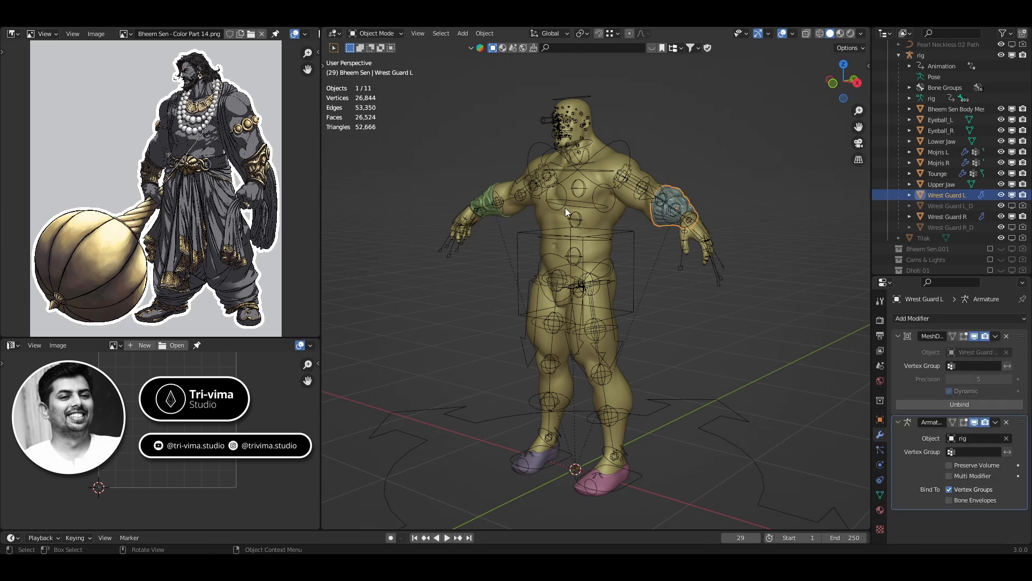
pyautogui.click(475, 200)
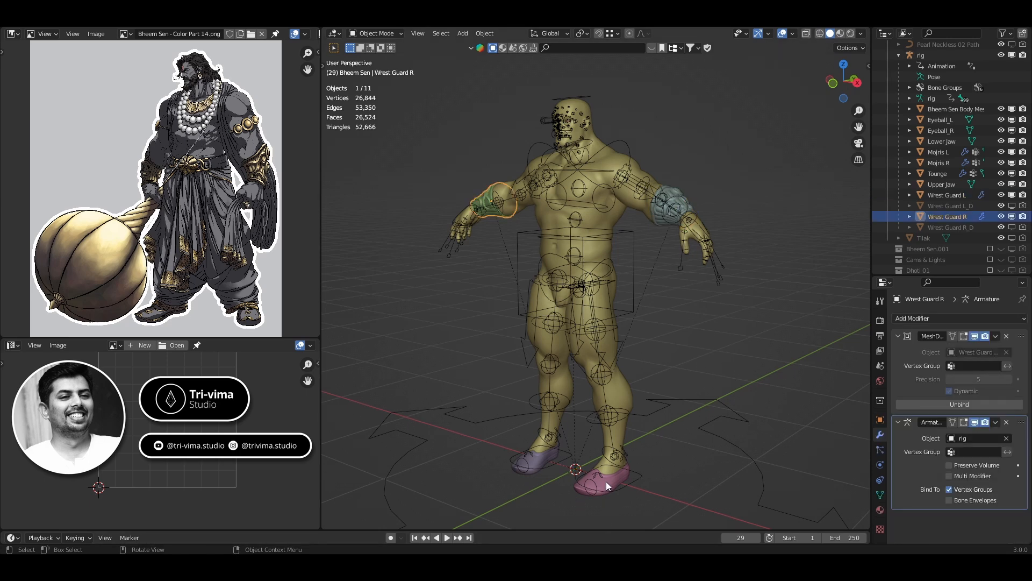
pyautogui.click(537, 460)
pyautogui.moveTo(537, 460); pyautogui.dragTo(592, 493, button='middle')
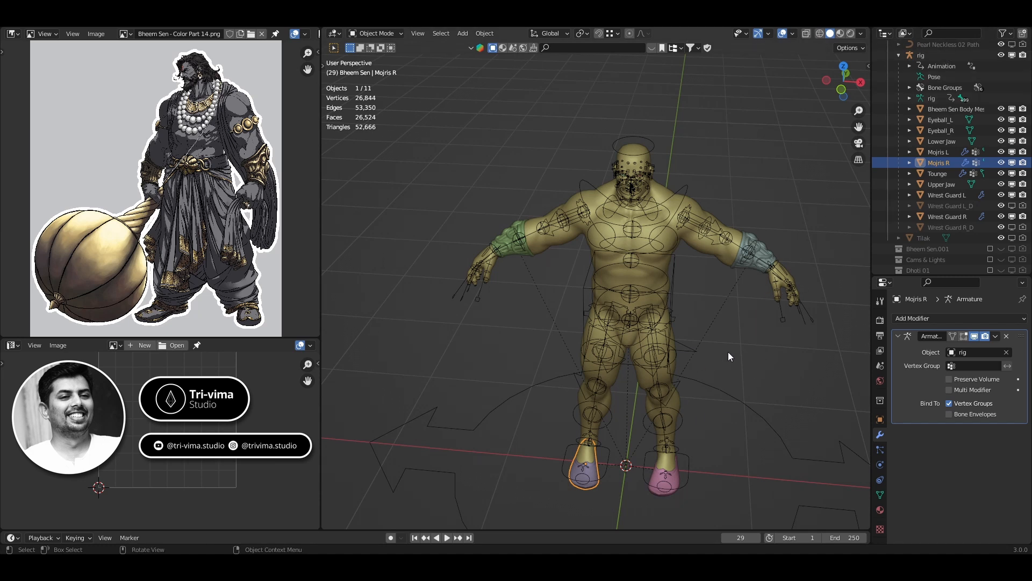
pyautogui.click(745, 235)
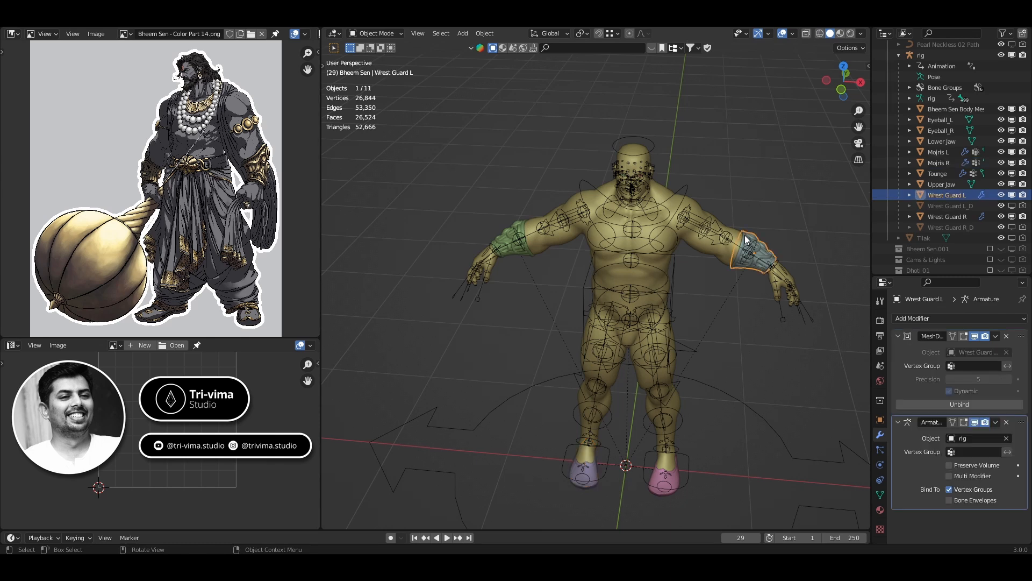
pyautogui.click(504, 232)
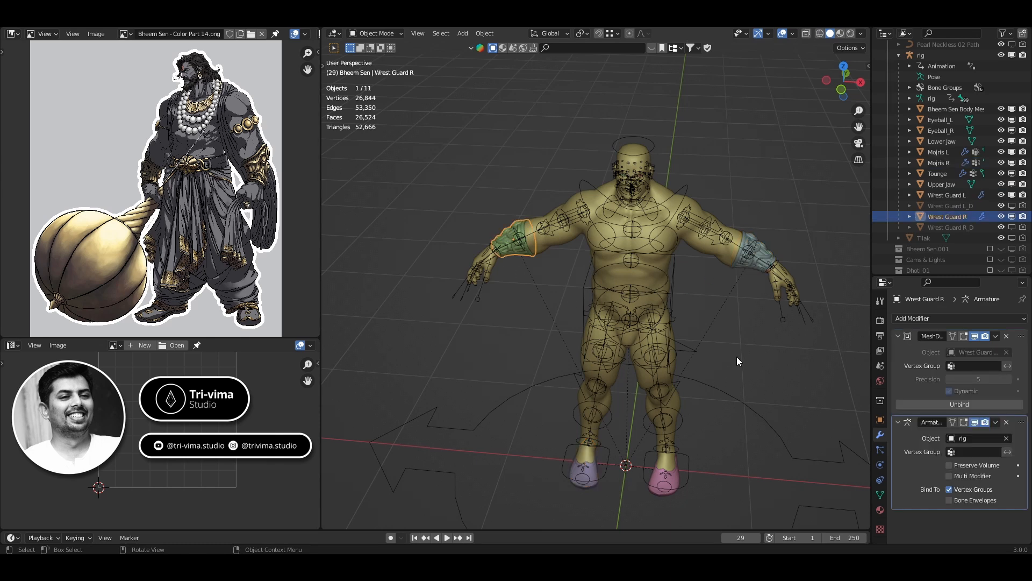
pyautogui.click(675, 480)
pyautogui.click(767, 368)
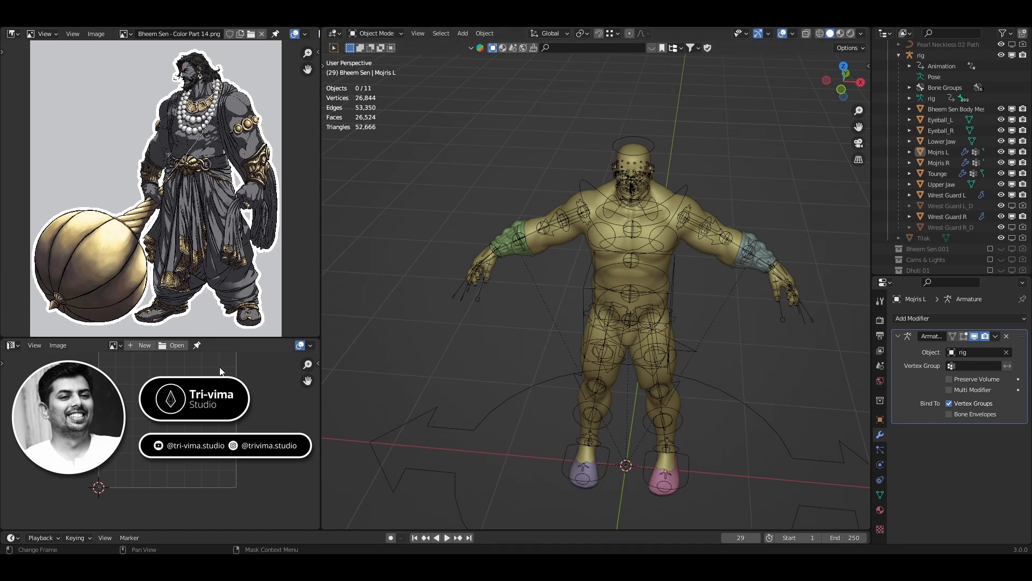
# - Examine the shoe up close in the reference artwork, followed by the character's clothing and upper-body ornaments
pyautogui.scroll(5, 225, 300)
pyautogui.scroll(6, 225, 218)
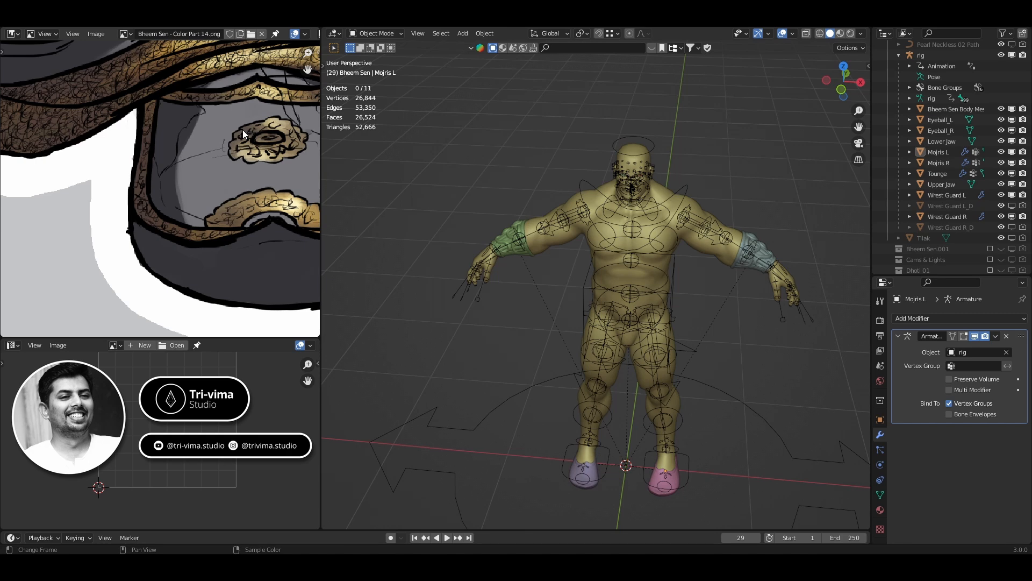
pyautogui.scroll(-3, 230, 186)
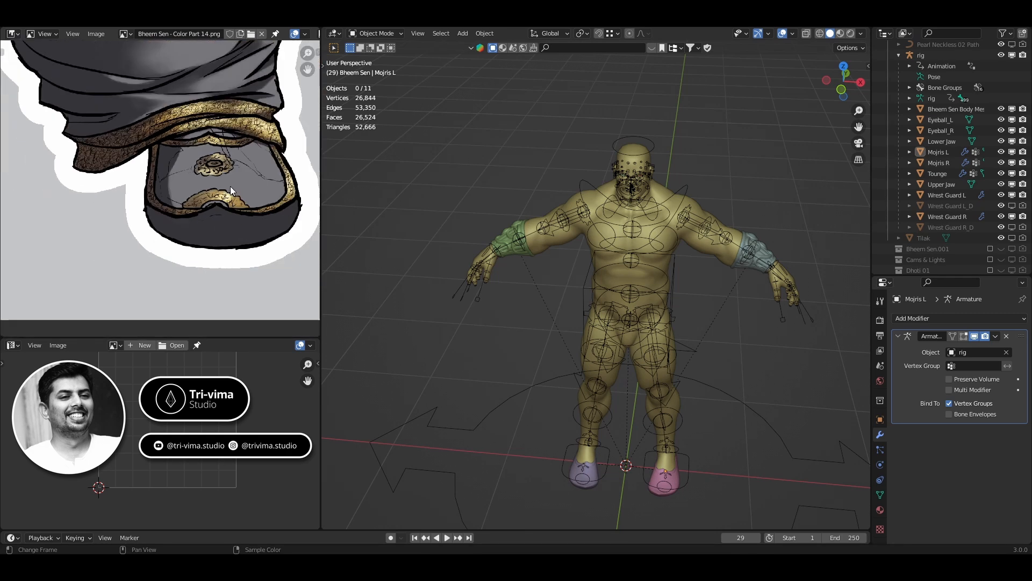
pyautogui.scroll(-5, 230, 187)
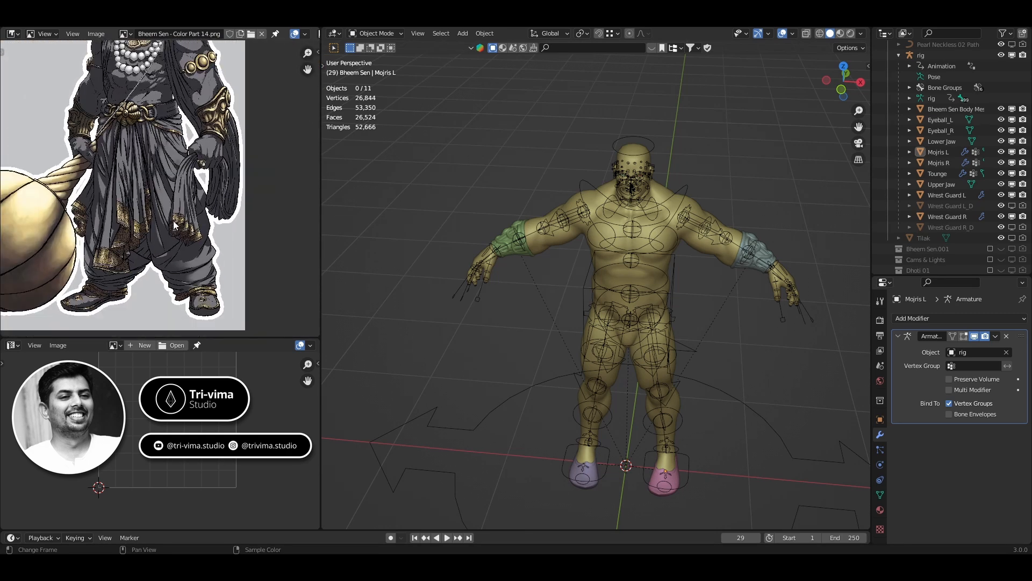
pyautogui.moveTo(139, 159); pyautogui.dragTo(165, 265, button='middle')
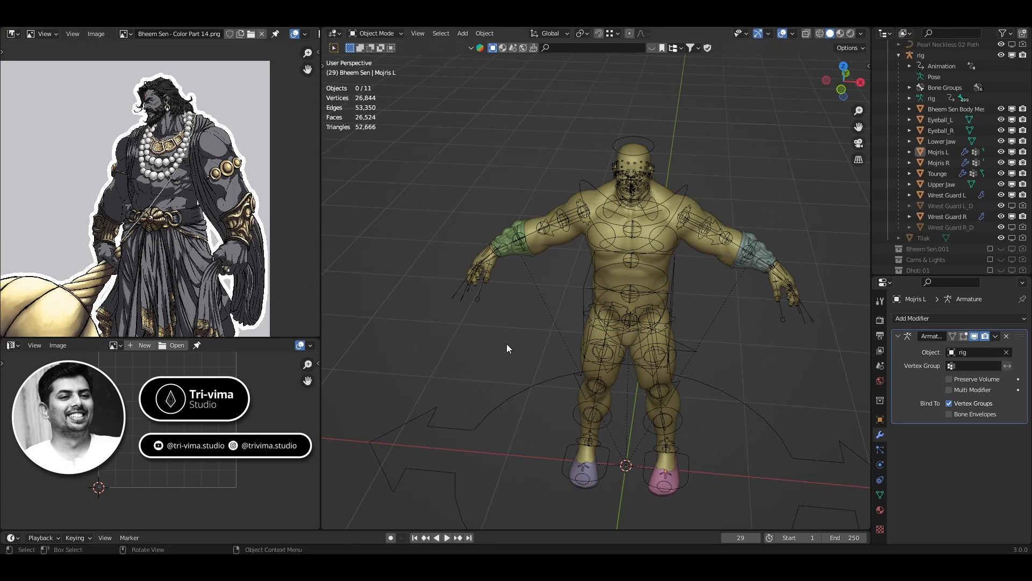
pyautogui.scroll(-3, 510, 345)
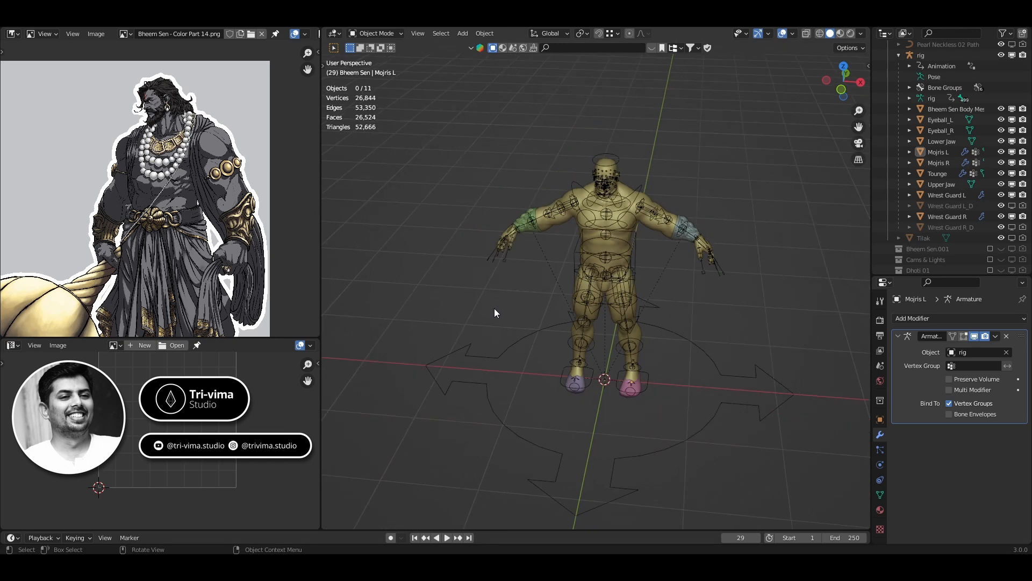
pyautogui.moveTo(627, 405)
pyautogui.mouseDown(button='middle')
pyautogui.moveTo(553, 392)
pyautogui.moveTo(608, 387)
pyautogui.moveTo(629, 417)
pyautogui.mouseUp(button='middle')
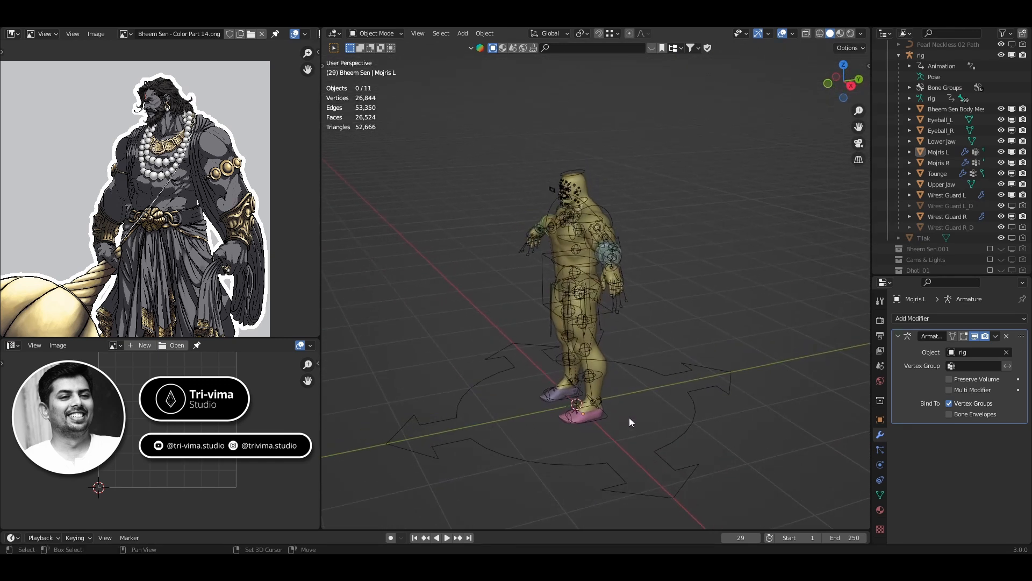
pyautogui.scroll(3, 631, 416)
pyautogui.scroll(-2, 639, 393)
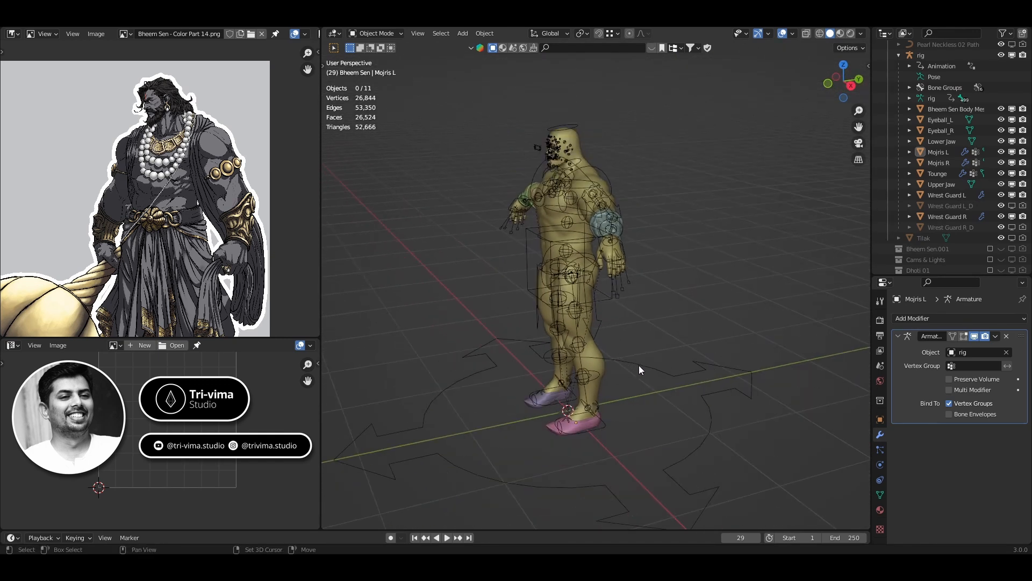
pyautogui.moveTo(639, 369); pyautogui.dragTo(689, 377, button='middle')
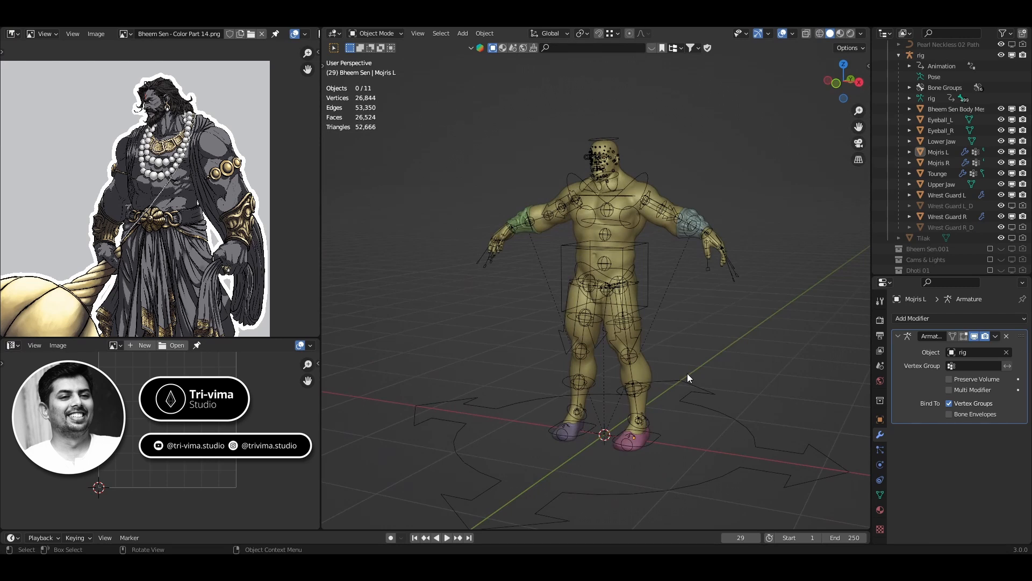